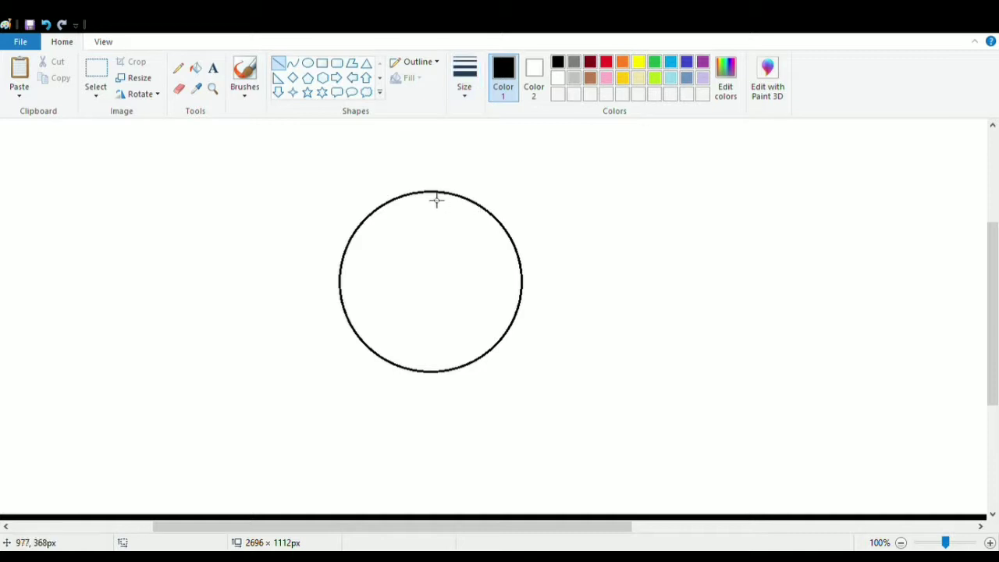
Step: Clear the thin circle from the canvas and draw a thick black circle in its place
key("ctrl+a")
key("Delete")
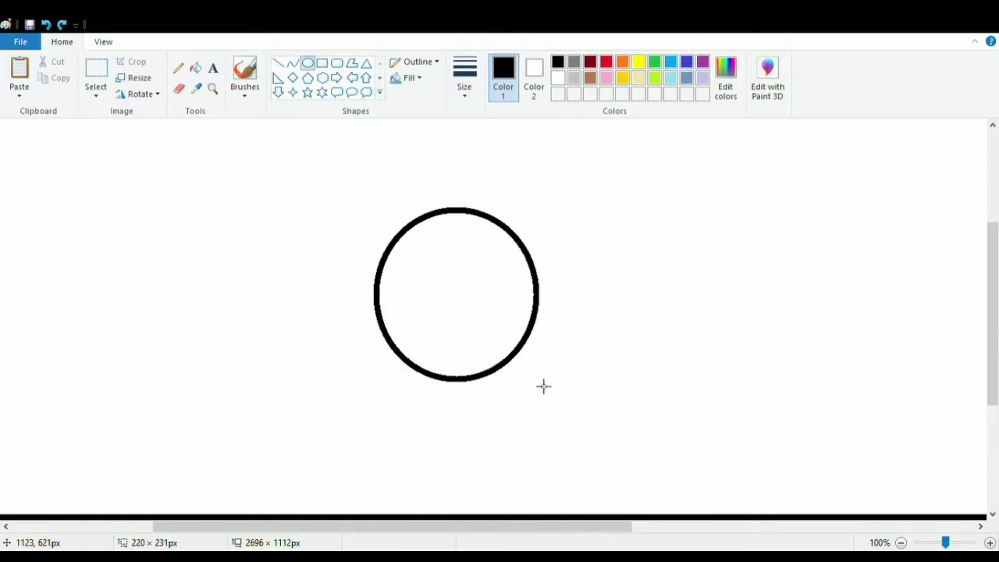
left_click_drag(544, 385, 558, 388)
Step: Draw vertical, horizontal and two diagonal diameter lines across the circle to form eight evenly spaced spokes
left_click(278, 63)
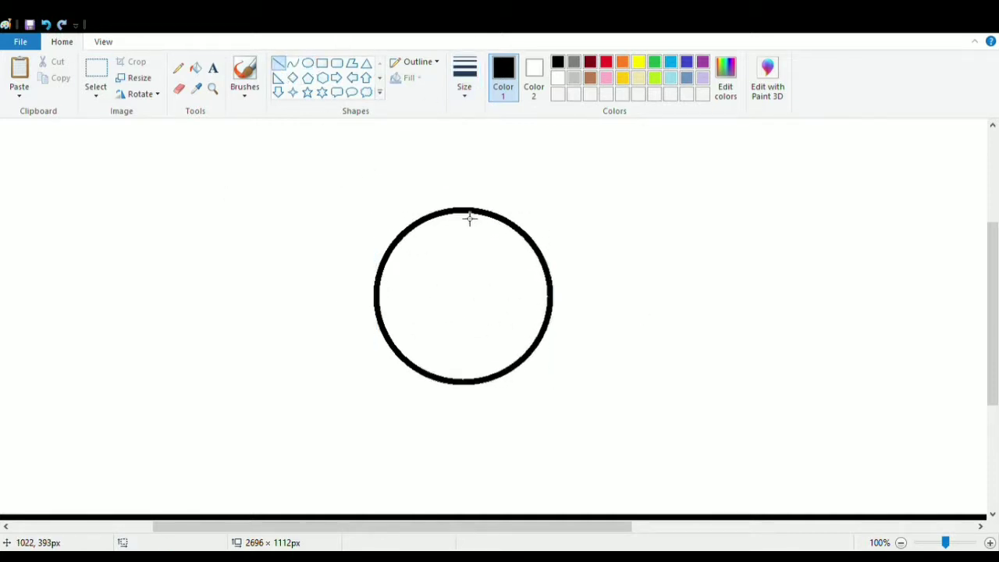
left_click_drag(469, 248, 464, 382)
left_click_drag(378, 295, 550, 295)
left_click_drag(399, 238, 521, 357)
left_click_drag(524, 234, 408, 355)
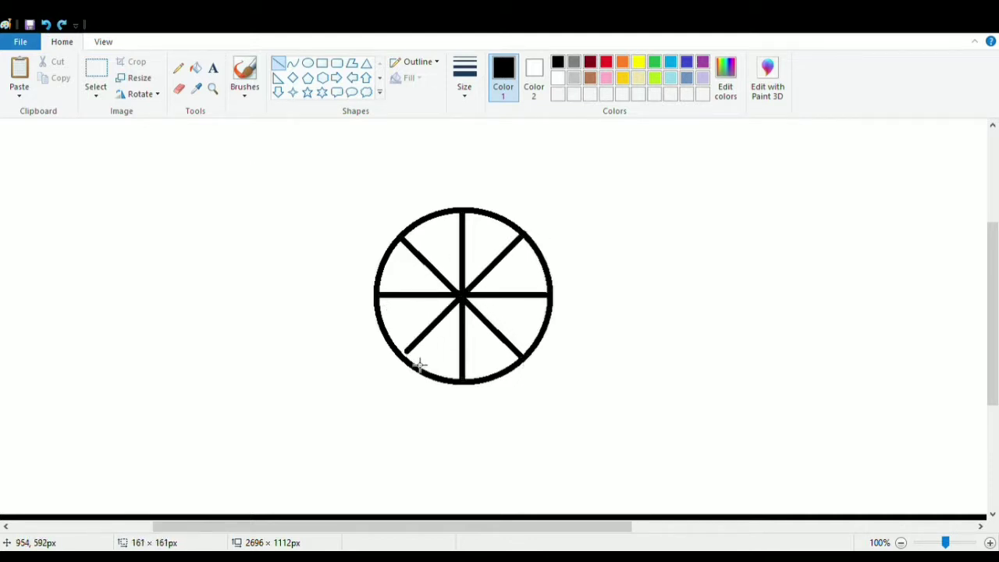
scroll(406, 348, "up", 3)
scroll(405, 347, "down", 3)
left_click(342, 228)
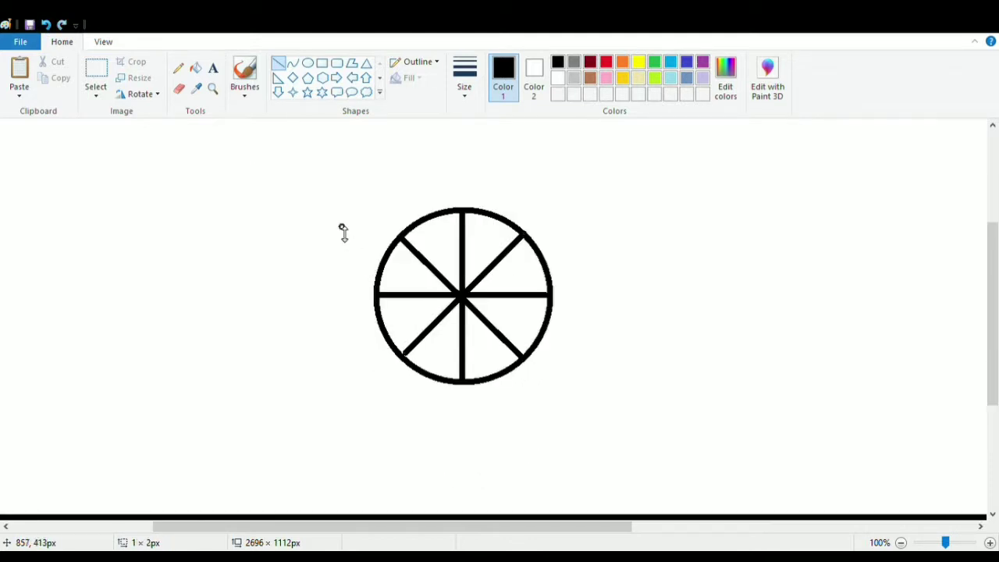
key("ctrl+z")
Step: Add eight more spokes midway between the existing ones and recolor the whole spoked wheel dark gray with Fill
left_click_drag(432, 222, 461, 291)
left_click_drag(466, 305, 495, 373)
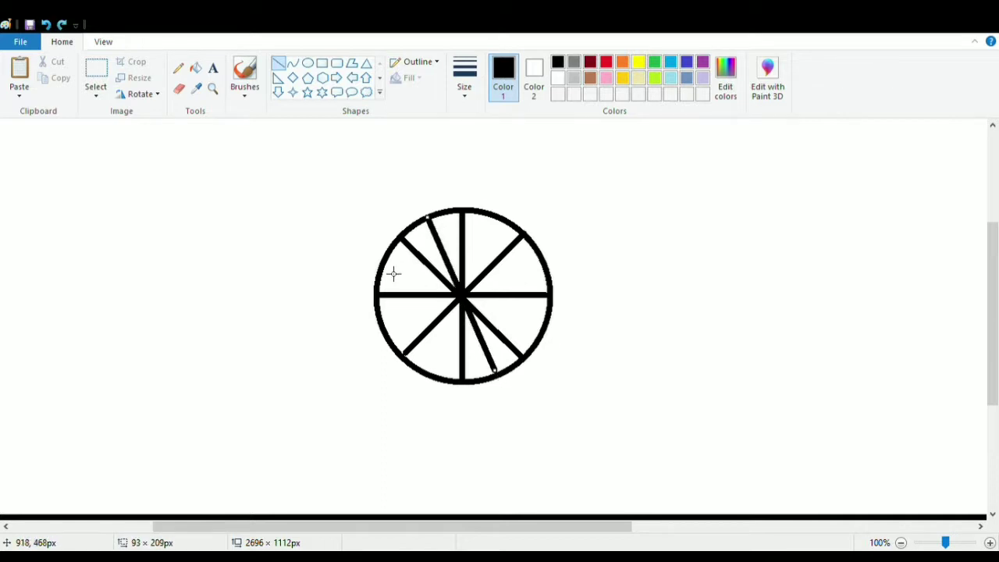
left_click_drag(384, 267, 545, 331)
left_click_drag(496, 219, 435, 376)
left_click_drag(387, 329, 545, 265)
left_click(605, 238)
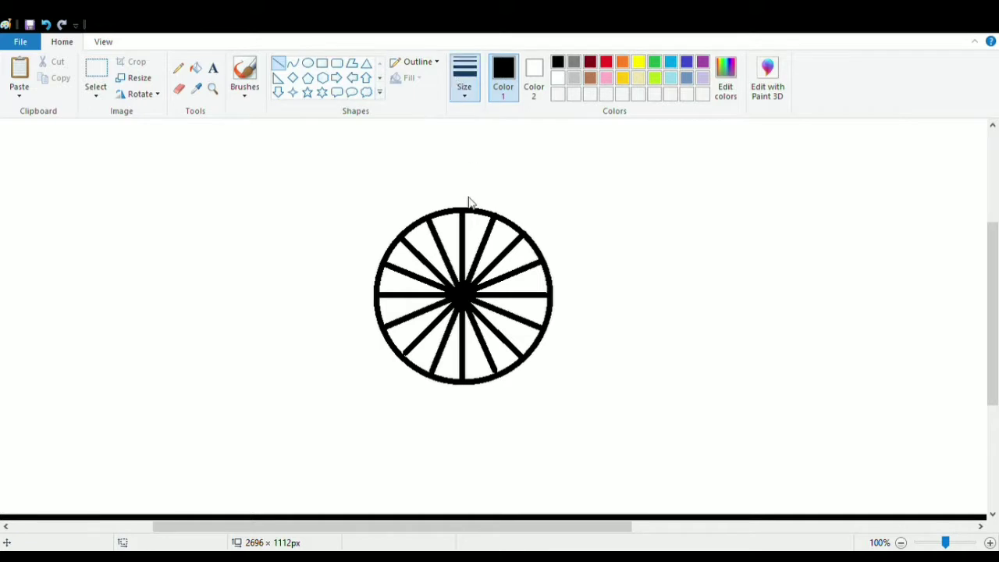
left_click(195, 68)
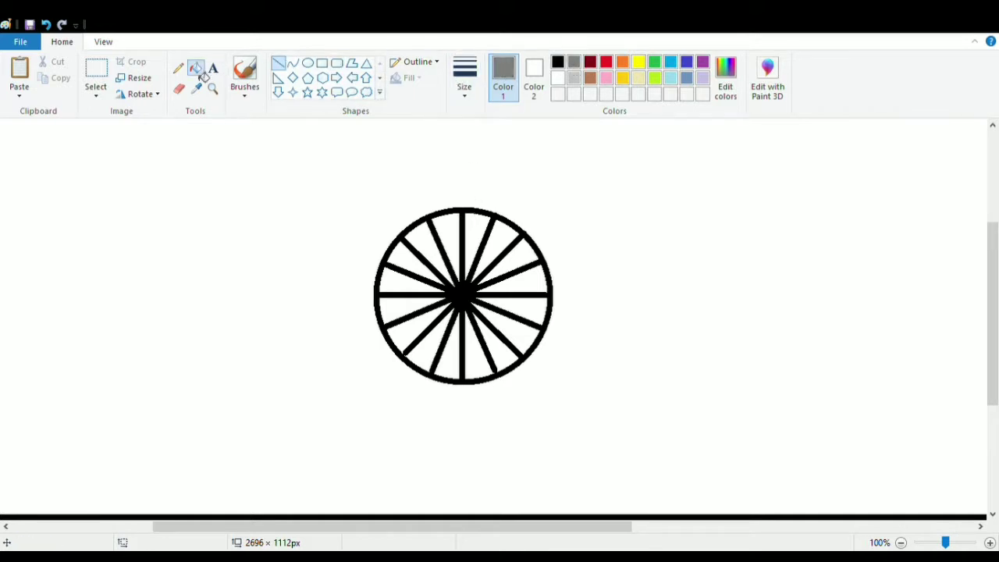
left_click(465, 219)
Step: Draw a black tire circle of about 308 × 302 px around the gray wheel and center it on the rim
left_click(558, 61)
left_click(308, 63)
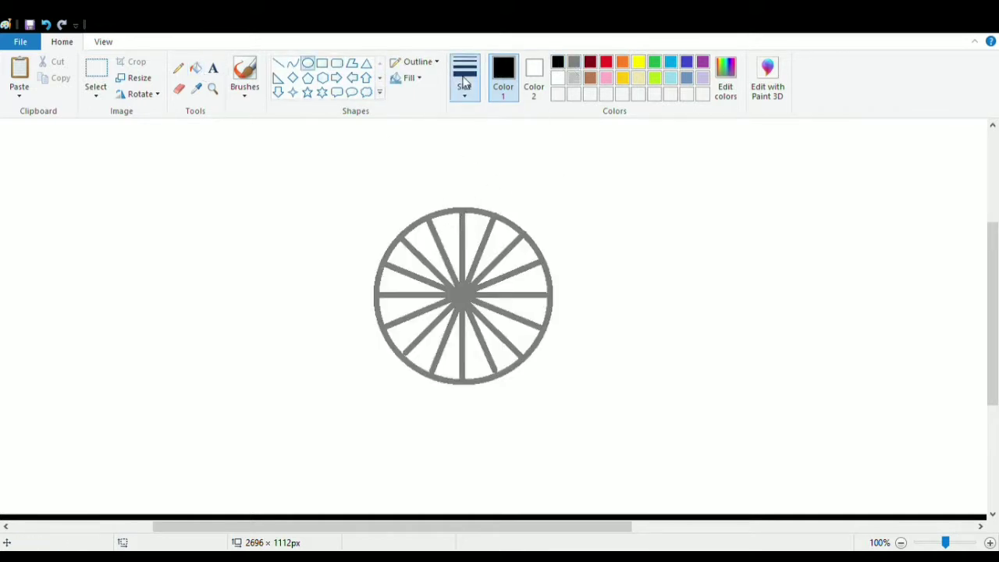
left_click_drag(348, 195, 571, 413)
left_click_drag(511, 301, 511, 293)
left_click_drag(571, 185, 574, 182)
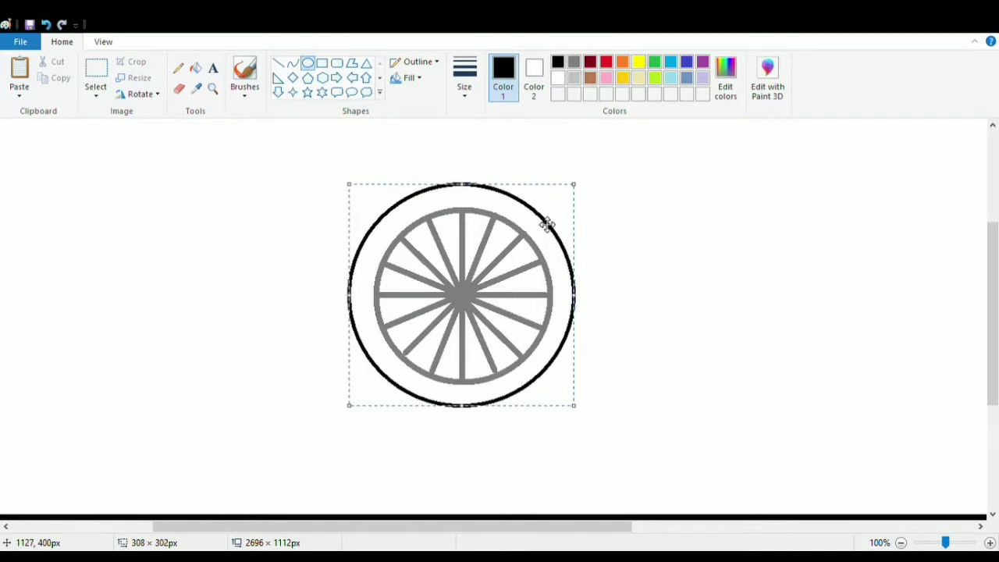
left_click_drag(478, 275, 481, 278)
left_click(714, 216)
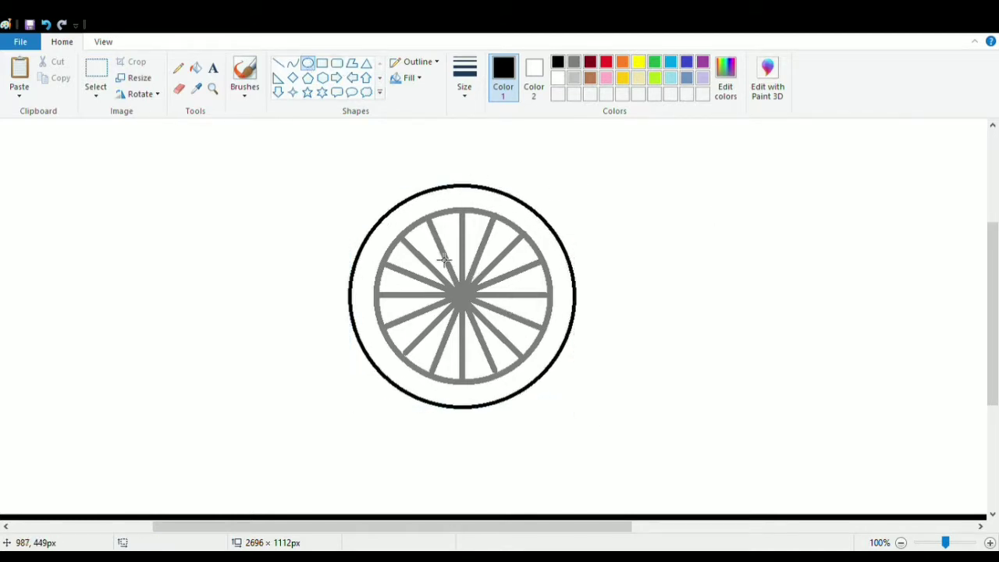
Step: Draw a black hub circle of about 139 × 138 px over the spokes, centered in the wheel
left_click_drag(416, 252, 515, 350)
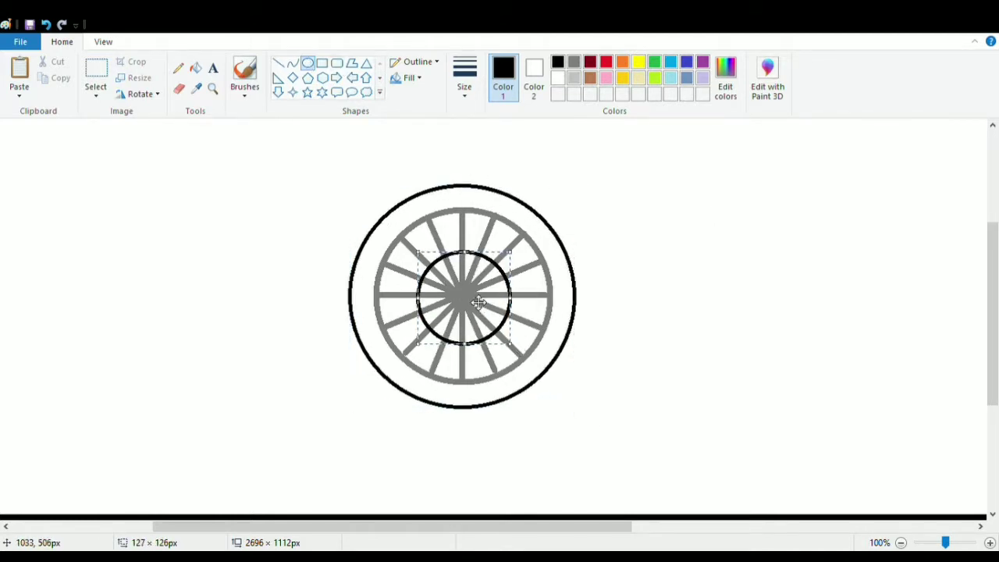
left_click_drag(478, 302, 477, 296)
left_click_drag(512, 346, 516, 351)
left_click_drag(485, 302, 516, 299)
left_click_drag(519, 252, 470, 251)
left_click_drag(473, 287, 470, 288)
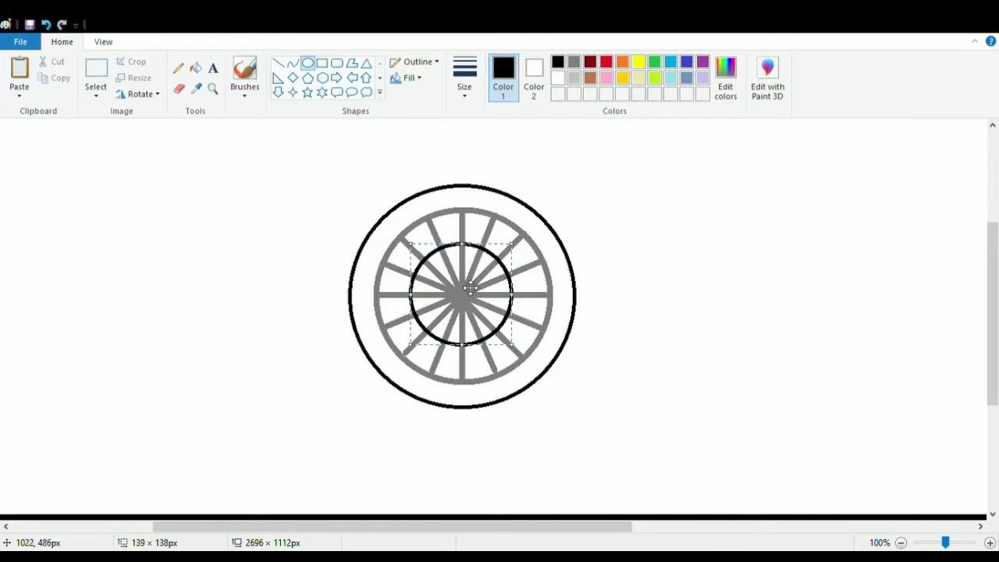
left_click(627, 258)
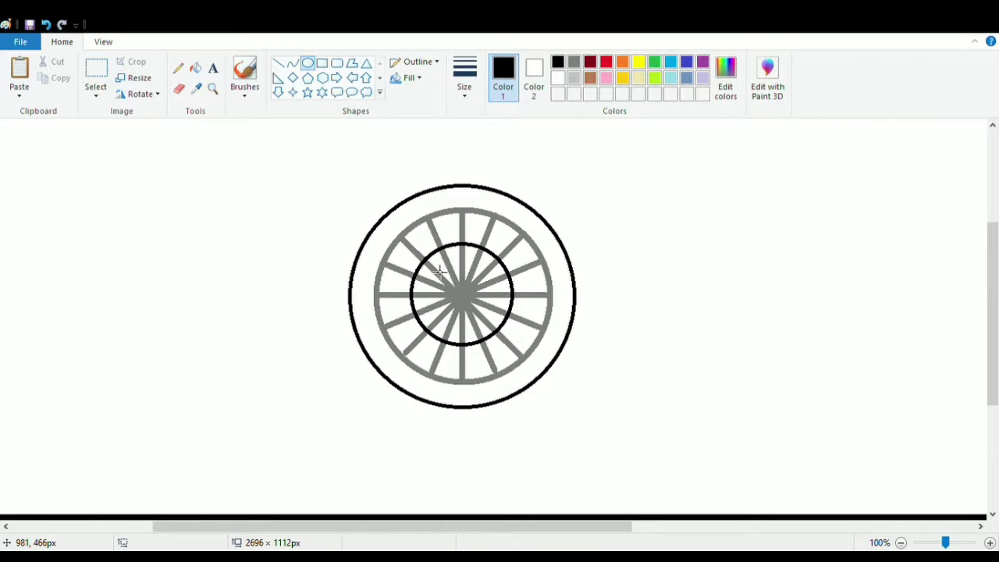
Step: Fill the gray spokes inside the hub circle with white
left_click(196, 68)
left_click(558, 77)
left_click(467, 294)
Step: Draw two smaller concentric black circles inside the hub circle, both centered on the wheel
left_click(558, 63)
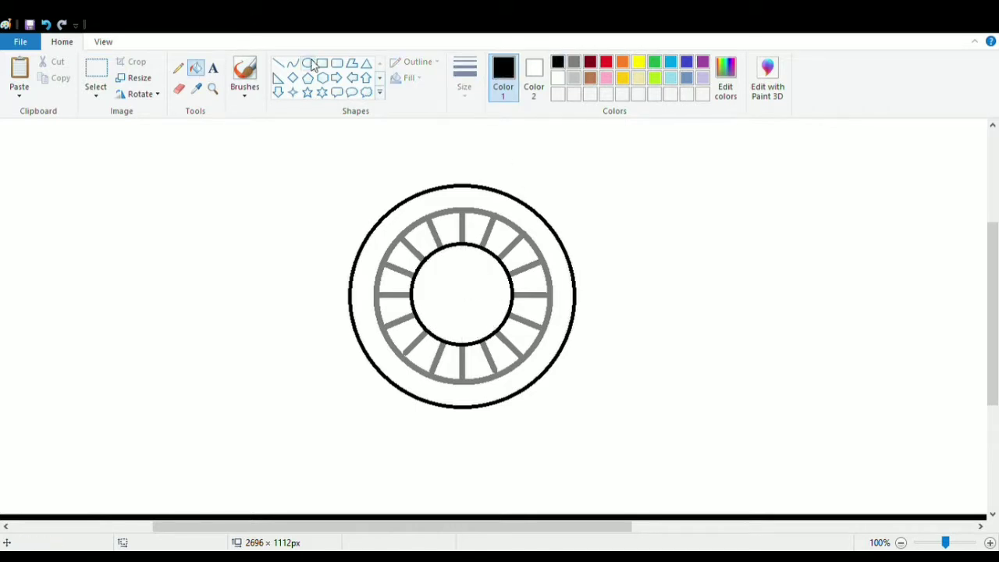
left_click(309, 64)
left_click_drag(427, 259, 502, 330)
left_click_drag(482, 303, 479, 303)
mouse_move(464, 261)
left_mouse_down()
mouse_move(470, 312)
mouse_move(483, 296)
left_mouse_up()
left_click(566, 285)
left_click_drag(471, 299, 489, 318)
left_click_drag(468, 302, 465, 298)
left_click(434, 288)
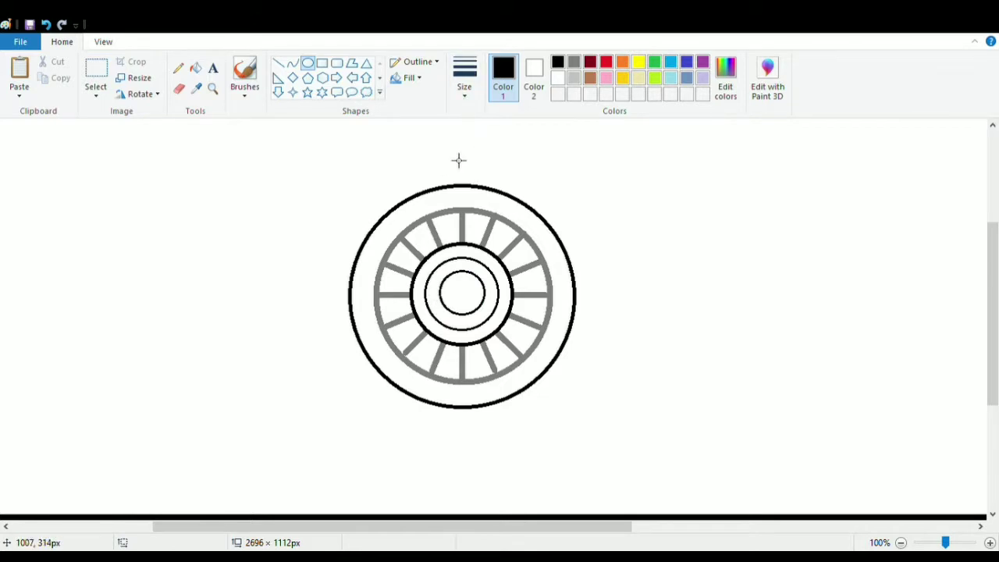
Step: Duplicate the finished wheel and place the copy at the far right of the canvas
left_click(103, 42)
left_click(49, 74)
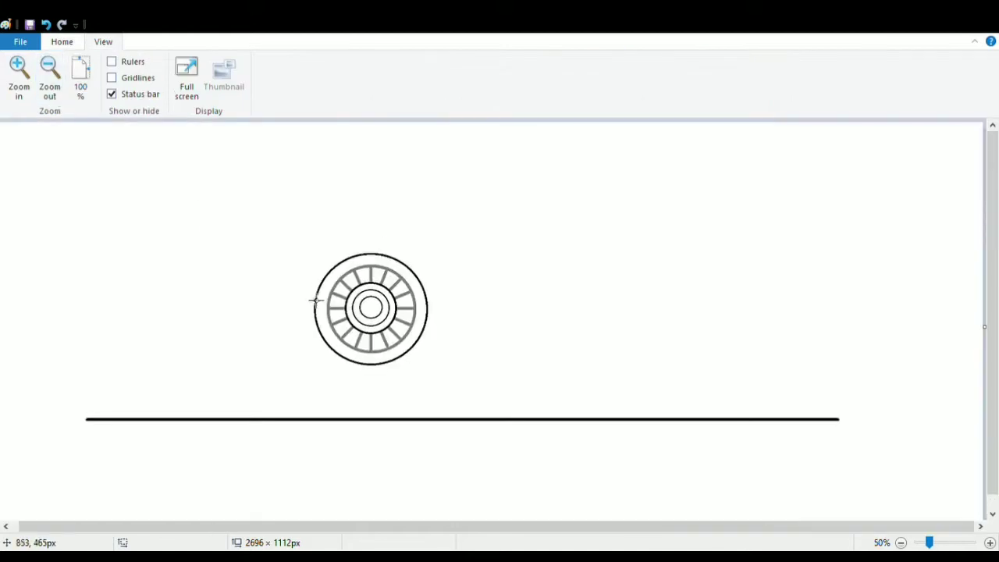
left_click(64, 43)
left_click(96, 70)
left_click_drag(299, 239, 442, 376)
key("ctrl+c")
left_click(232, 156)
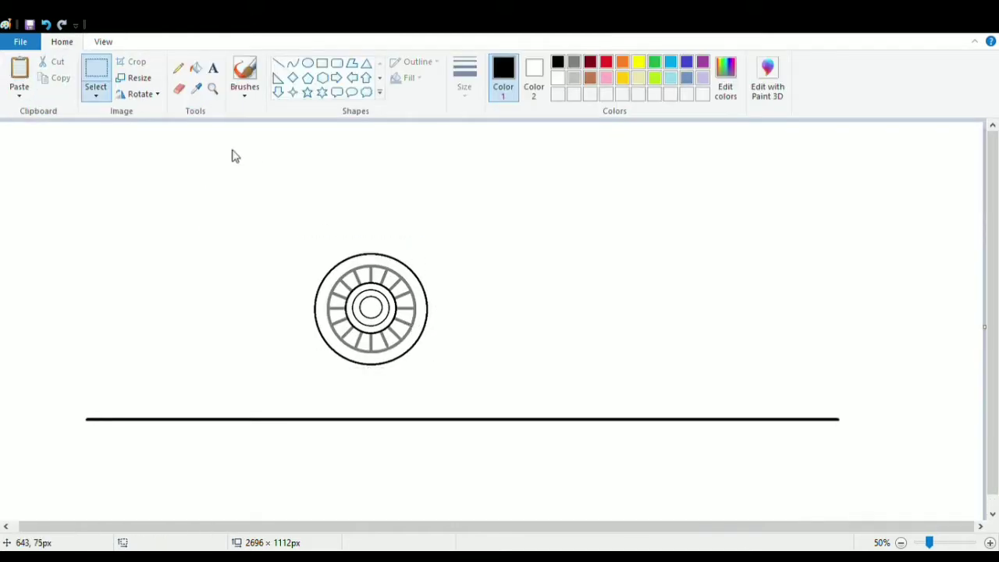
key("ctrl+v")
left_click_drag(102, 191, 898, 230)
left_click(358, 298)
Step: Move the original wheel down and to the left so that it rests on the ground line
left_click_drag(310, 243, 430, 367)
left_click_drag(413, 334, 346, 385)
left_click(387, 349)
Step: Draw two parallel black lines rising diagonally to the right from the hub center and close their lower ends with a short line
left_click(103, 42)
left_click(19, 78)
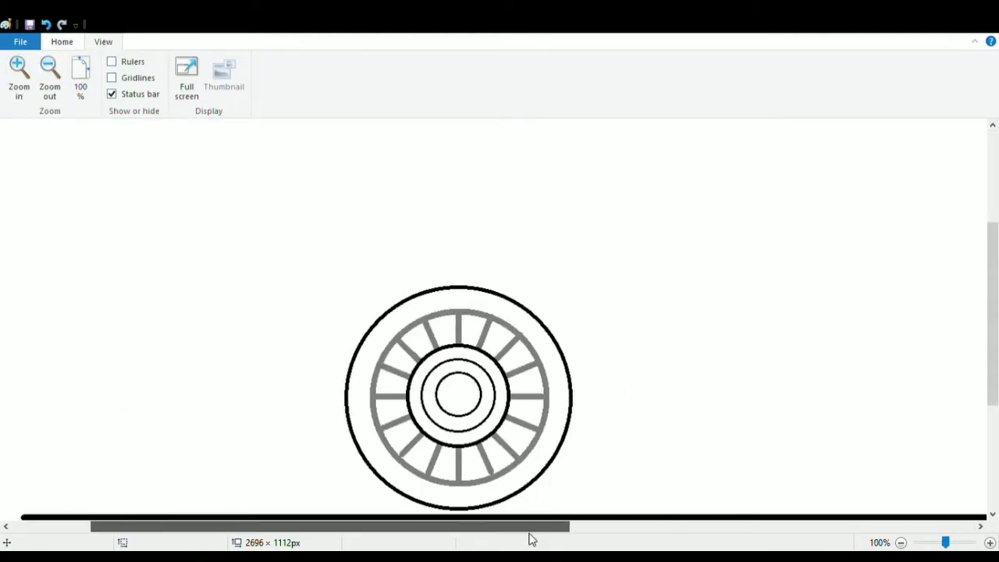
left_click_drag(531, 538, 581, 531)
scroll(581, 468, "down", 2)
left_click(78, 43)
left_click(277, 62)
scroll(500, 234, "up", 3)
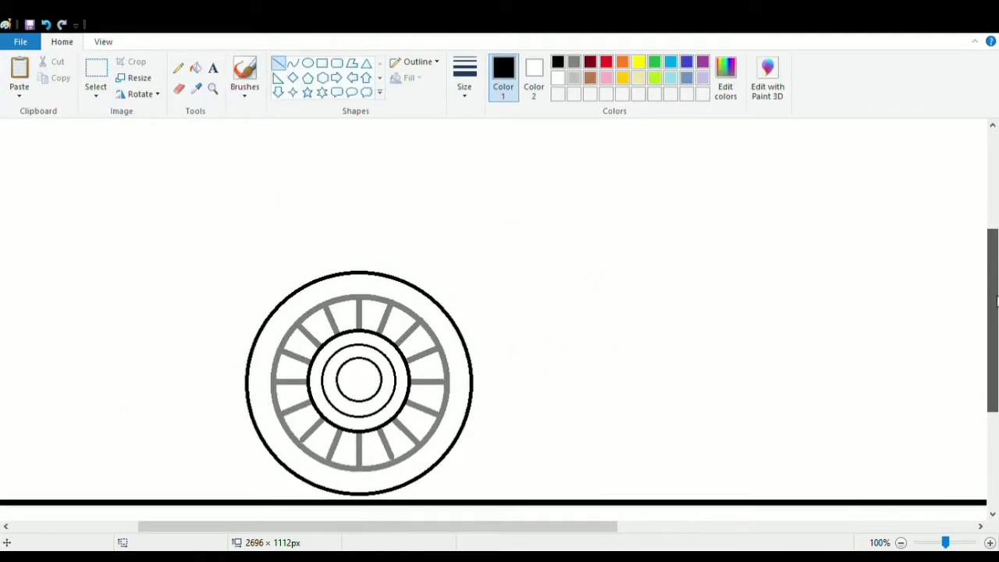
mouse_move(349, 386)
left_mouse_down()
mouse_move(418, 318)
mouse_move(559, 215)
mouse_move(548, 195)
mouse_move(463, 260)
mouse_move(597, 138)
left_mouse_up()
key("ctrl+z")
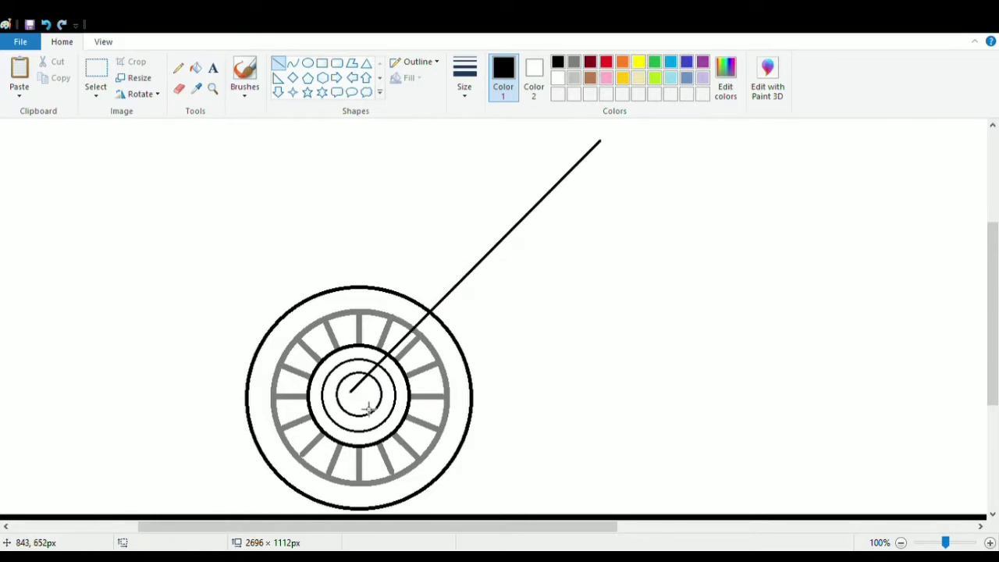
left_click_drag(362, 403, 614, 148)
left_click_drag(350, 393, 362, 405)
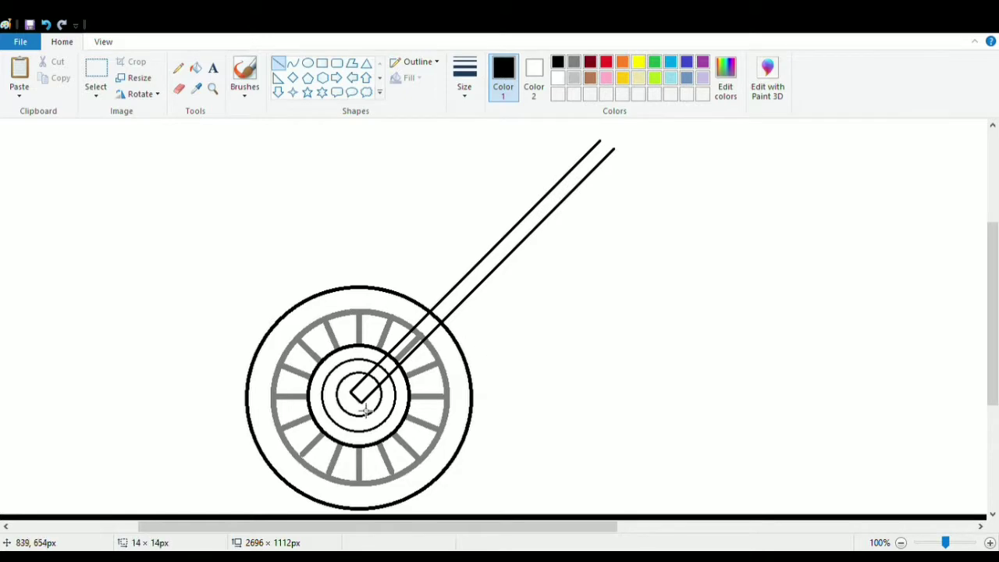
Step: Clear the hub circles, spoke, rim and tire segments inside the diagonal fork leg using the eraser and white fill
left_click(103, 42)
left_click(21, 74)
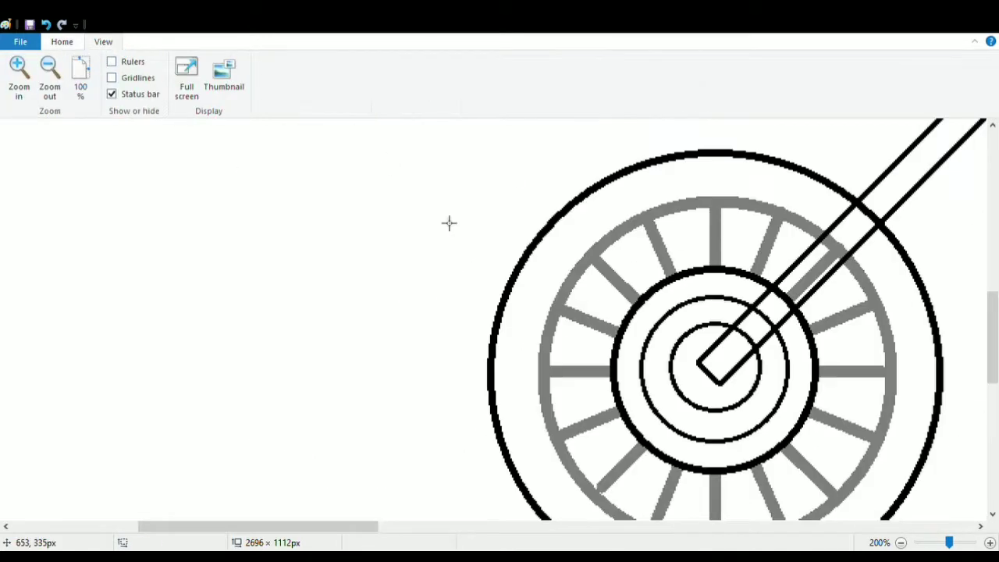
left_click_drag(312, 527, 388, 527)
left_click(61, 44)
left_click(180, 89)
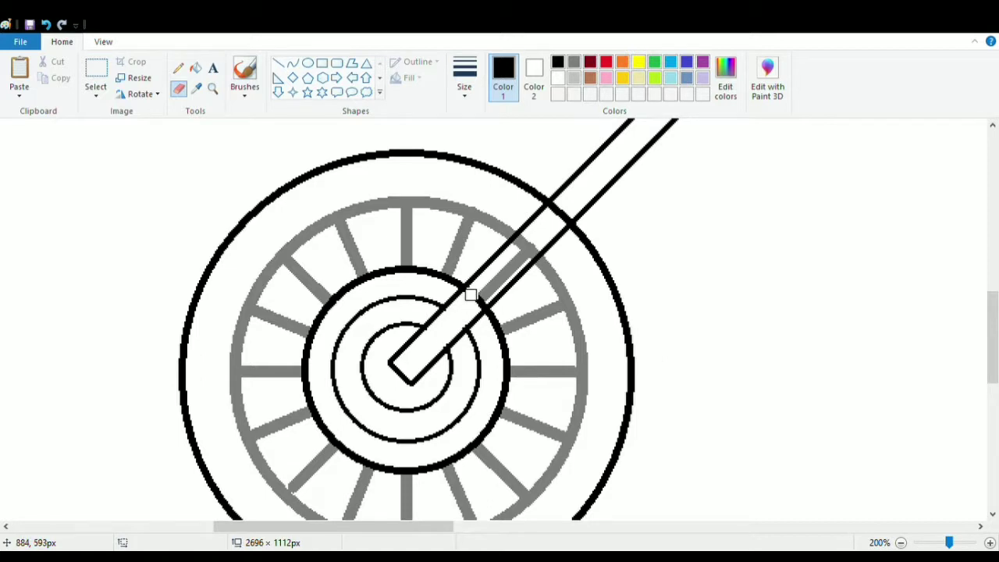
left_click(558, 78)
left_click(196, 68)
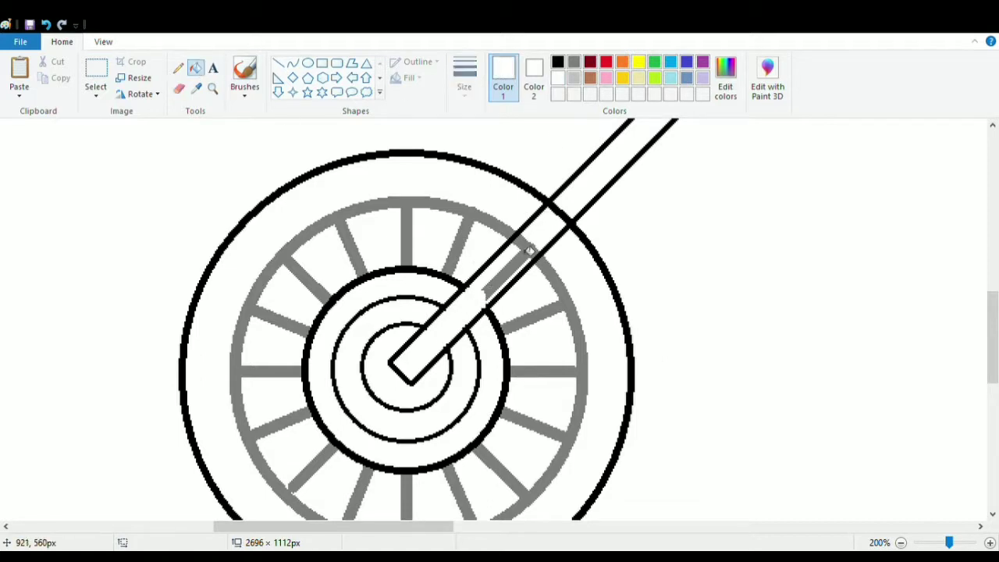
left_click(515, 263)
left_click(180, 89)
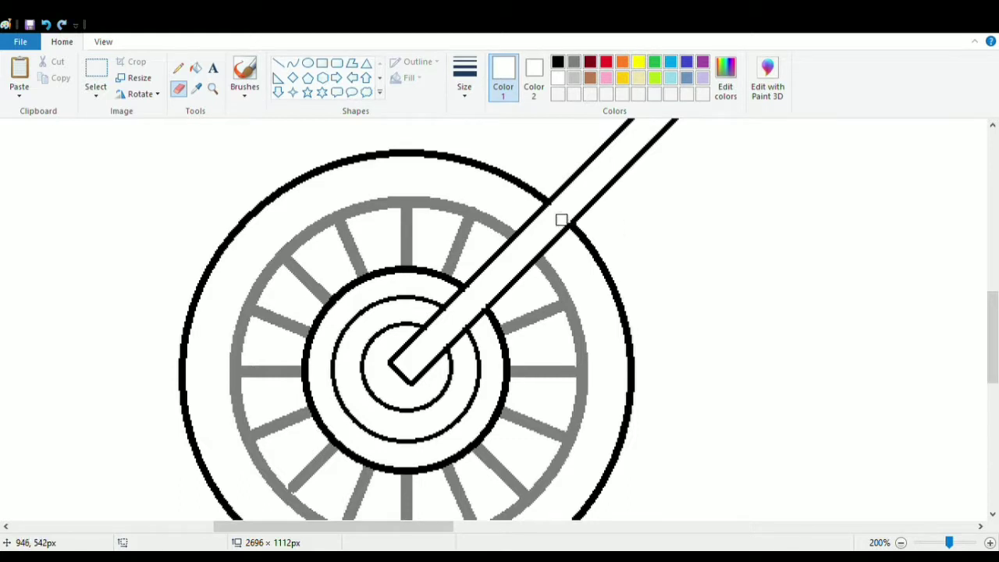
Step: Paint a small black axle dot at the lower end of the fork leg
left_click(557, 61)
left_click(244, 72)
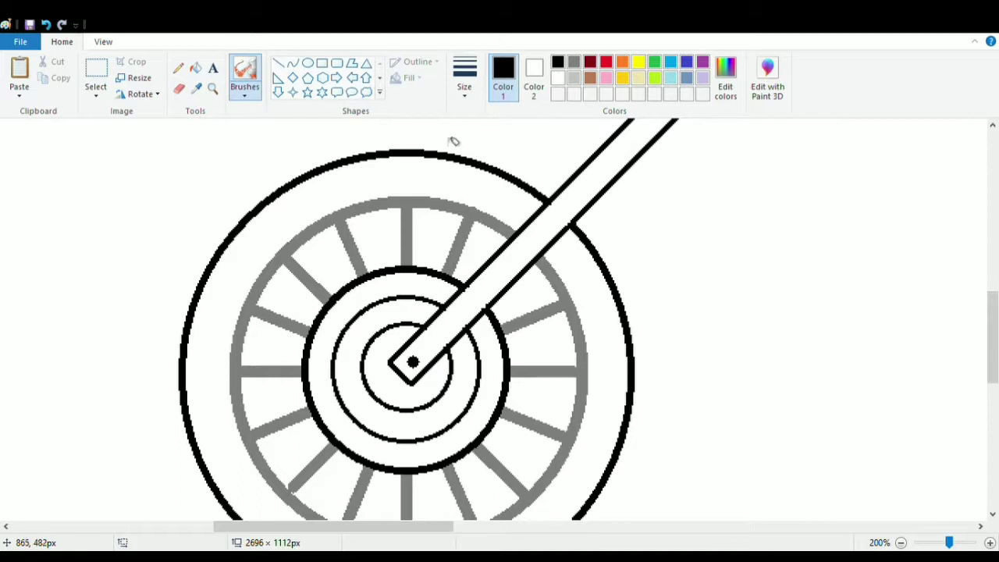
Step: Draw a thick black ring about 119 × 117 px between the two outer hub circles and erase the part crossing the fork leg
left_click(308, 62)
scroll(415, 185, "down", 2)
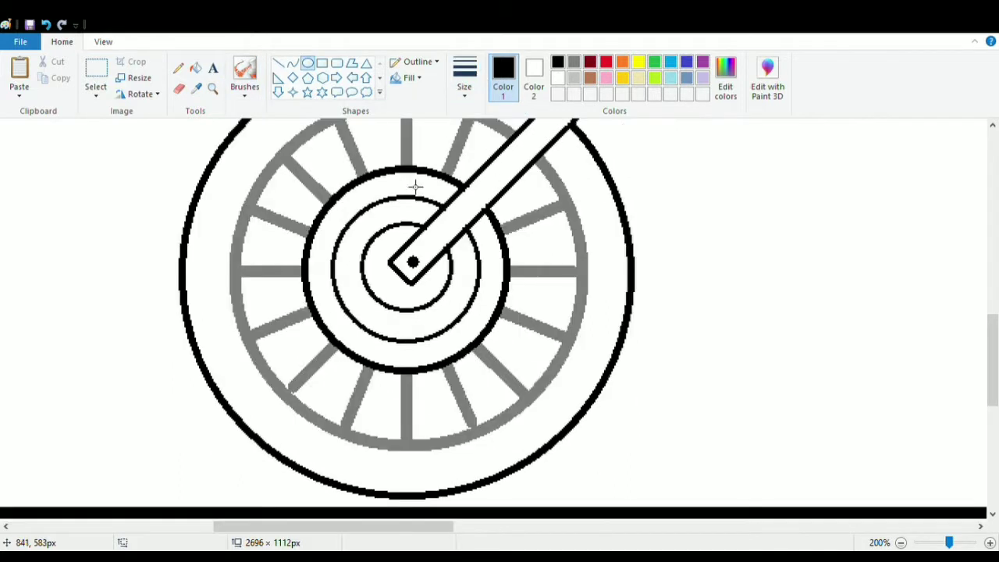
mouse_move(337, 207)
left_mouse_down()
mouse_move(501, 365)
mouse_move(495, 358)
left_mouse_up()
left_click_drag(414, 203, 414, 179)
left_click_drag(338, 271, 327, 279)
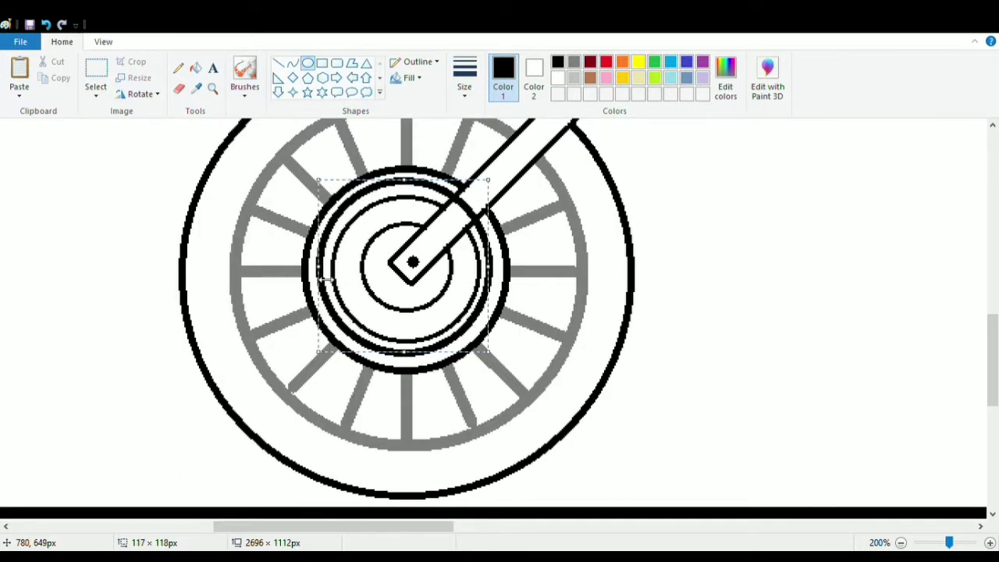
left_click_drag(410, 187, 410, 192)
left_click_drag(410, 359, 410, 362)
left_click_drag(496, 276, 498, 273)
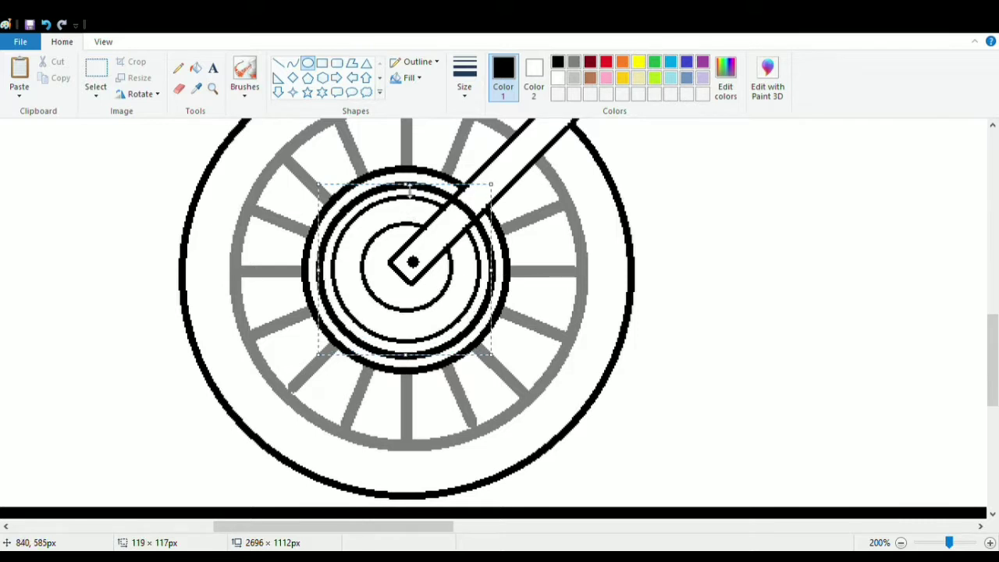
left_click(179, 88)
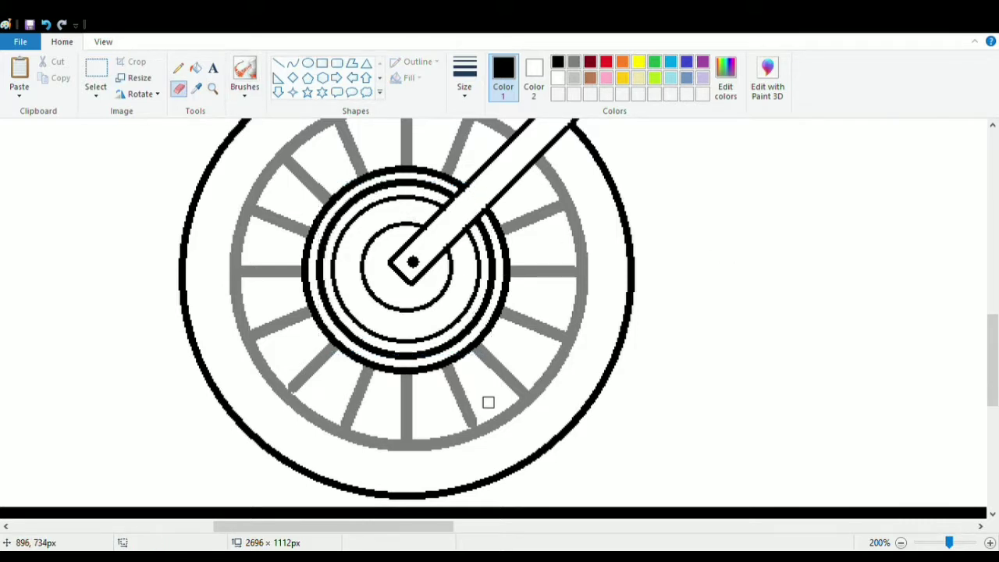
Step: Cut gaps around the thick hub ring with short white radial lines so that it becomes a dashed ring
left_click(277, 62)
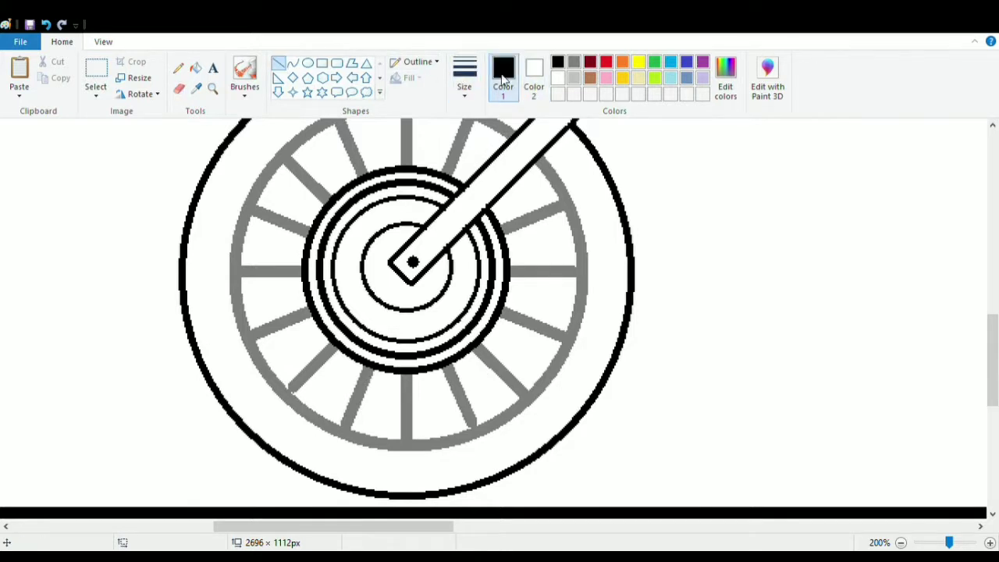
left_click(558, 78)
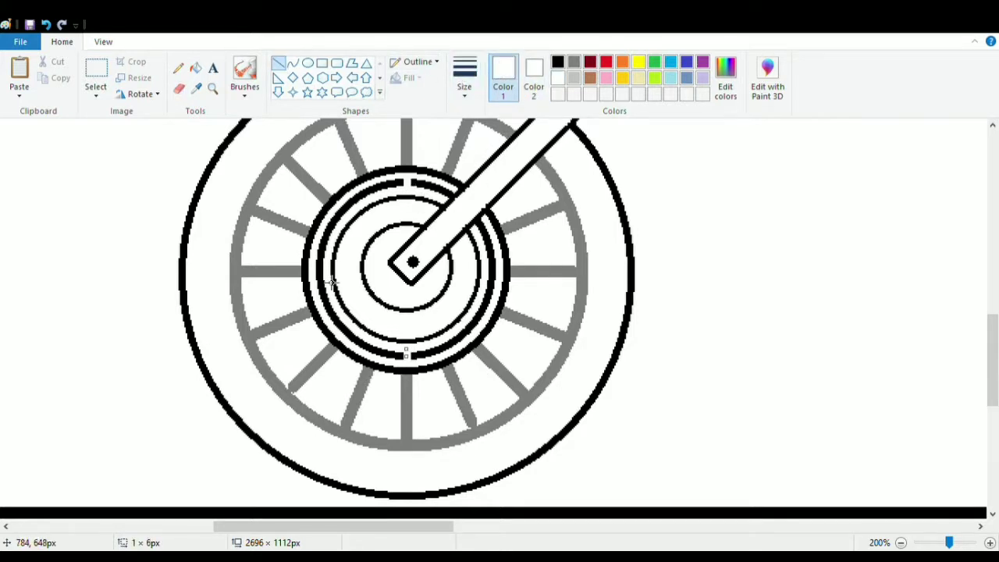
left_click_drag(328, 273, 318, 273)
left_click_drag(484, 274, 501, 273)
left_click(46, 25)
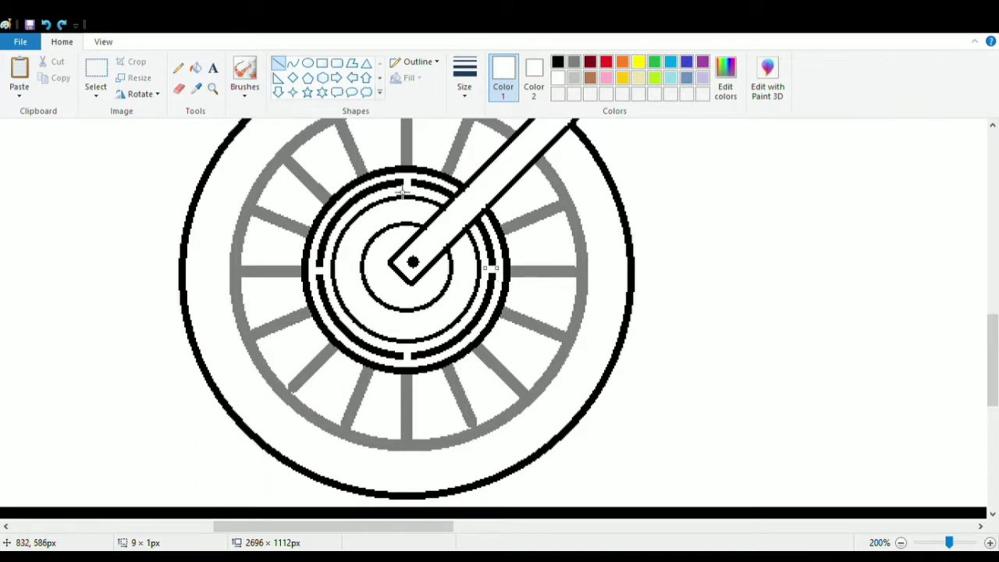
left_click_drag(353, 327, 362, 343)
left_click_drag(471, 322, 481, 336)
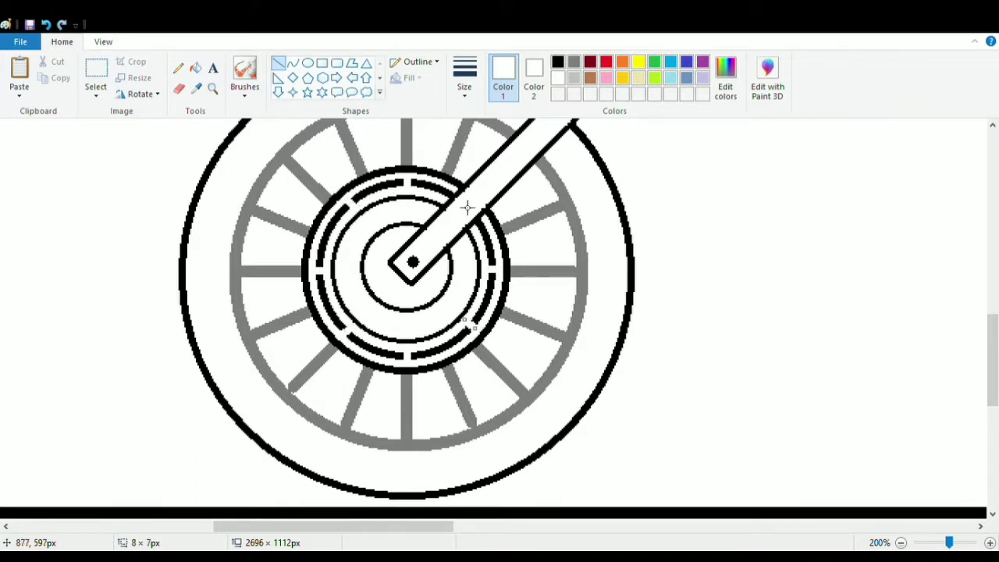
left_click_drag(385, 182, 388, 196)
left_click_drag(322, 303, 332, 307)
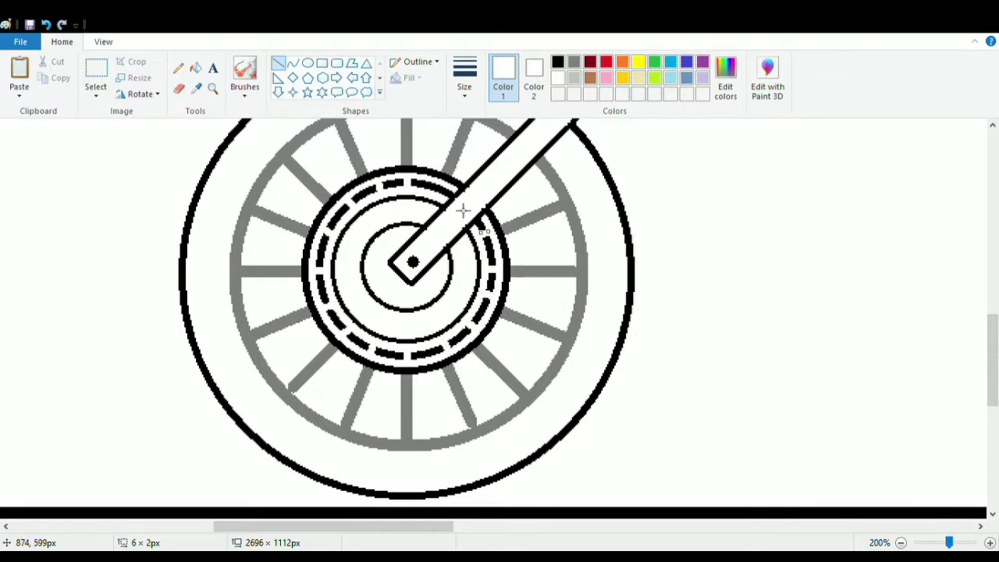
Step: Cut the last gap in the dashed hub ring beside the fork leg and paint seven black bolt dots around the hub
left_click_drag(443, 195, 448, 199)
left_click(244, 77)
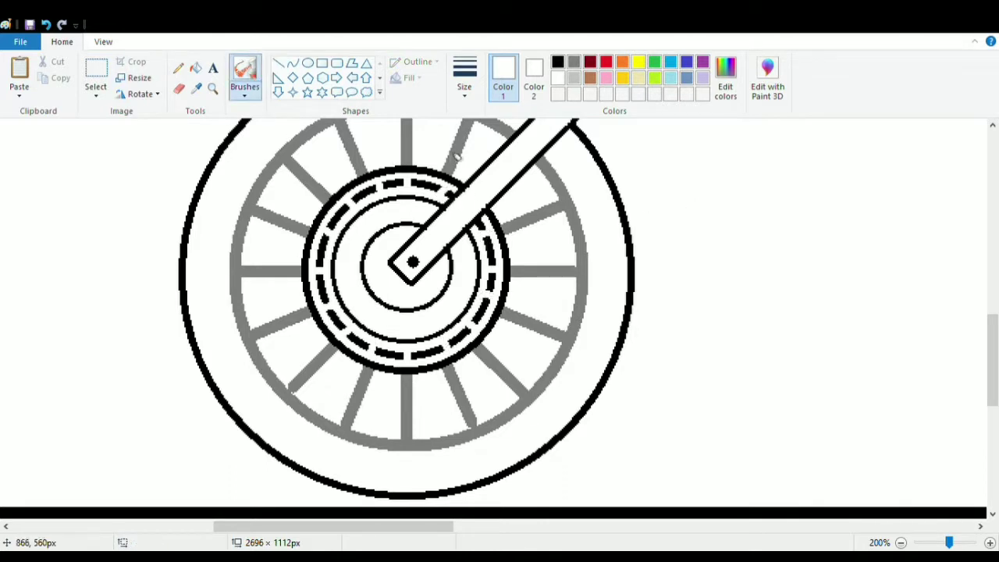
left_click(557, 61)
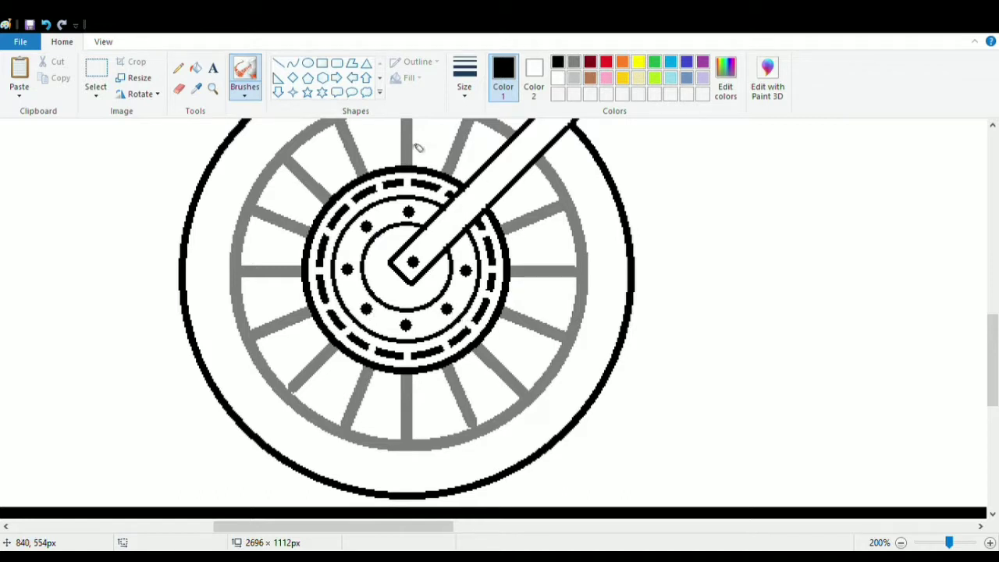
Step: Draw a thick black circle about 34 × 34 px against the lower fork leg and clear the hub and spoke segments inside it
left_click(308, 64)
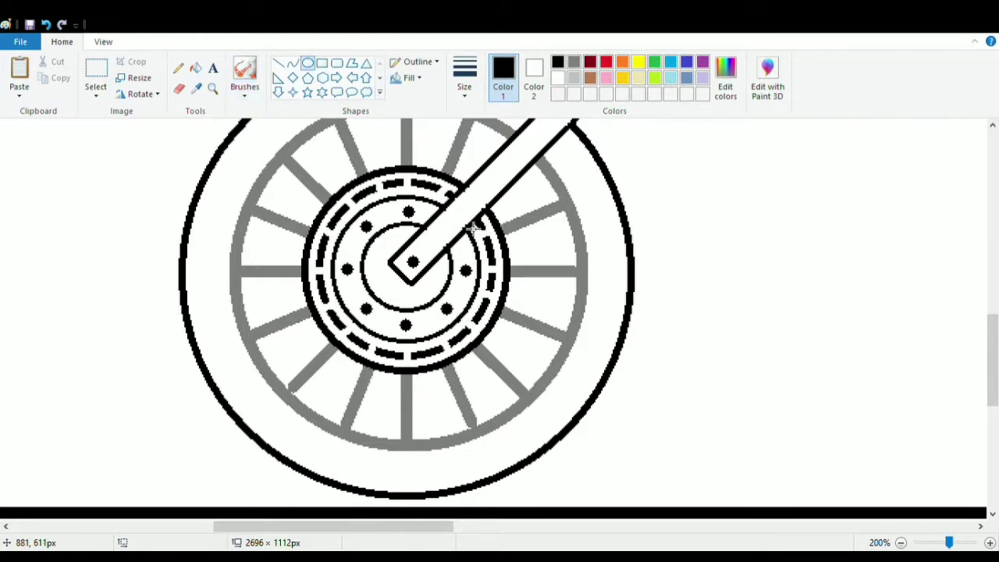
left_click_drag(462, 208, 515, 259)
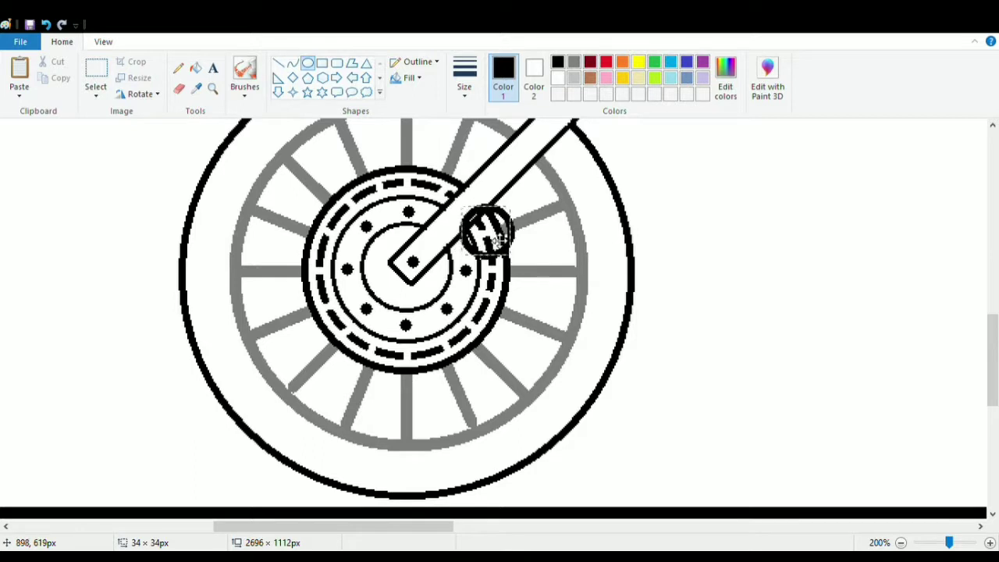
left_click(178, 88)
left_click(557, 78)
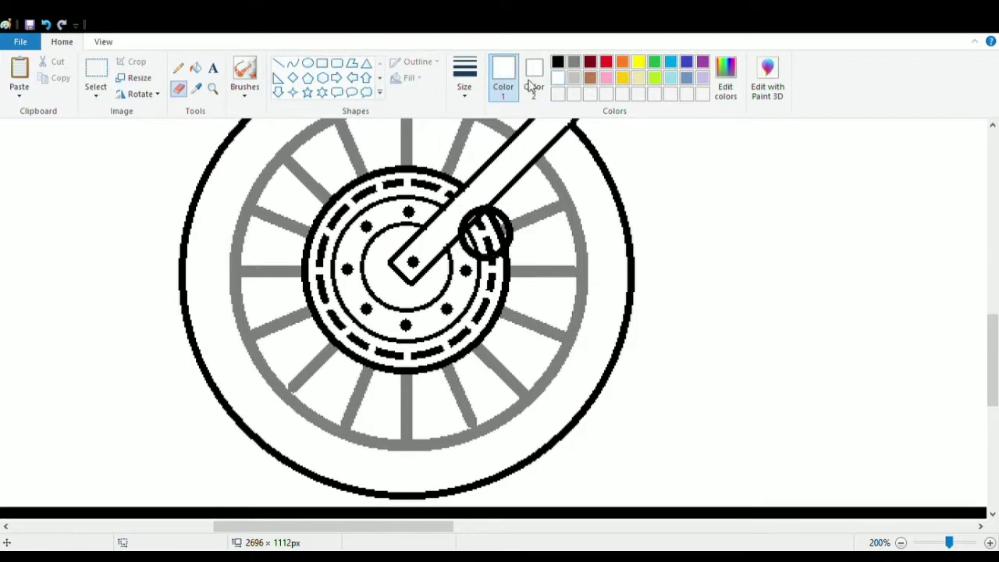
left_click(308, 63)
mouse_move(472, 215)
left_mouse_down()
mouse_move(500, 250)
mouse_move(465, 214)
left_mouse_up()
left_click(710, 199)
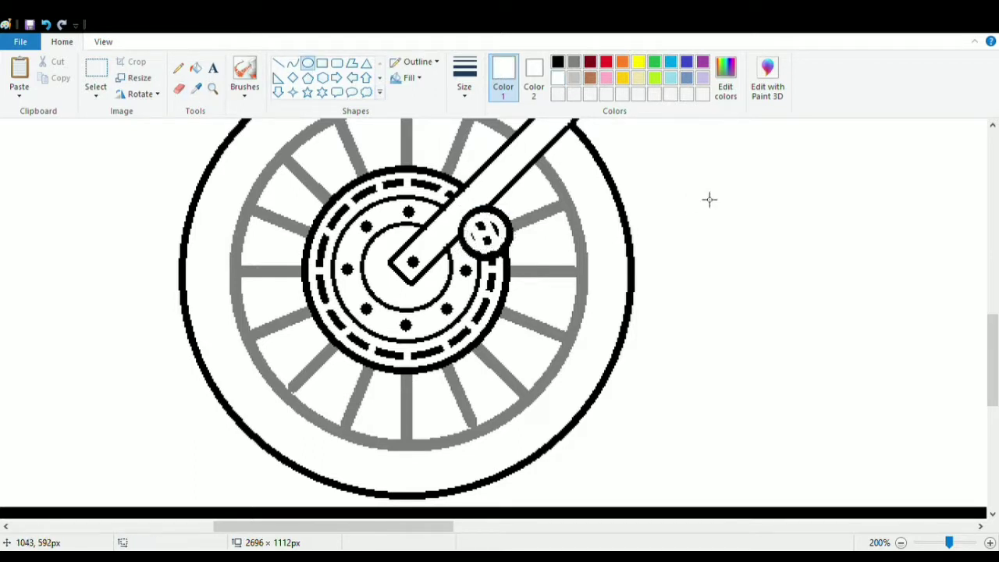
left_click(178, 89)
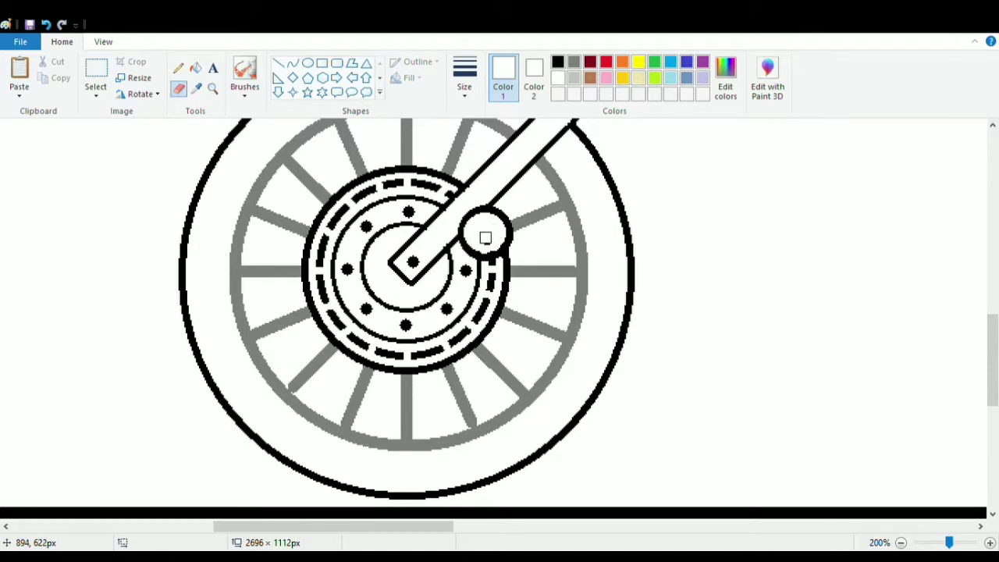
Step: Draw a small black rounded rectangle about 7 × 10 px inside the circle beside the fork leg
left_click(557, 63)
left_click(337, 64)
left_click_drag(473, 224, 484, 240)
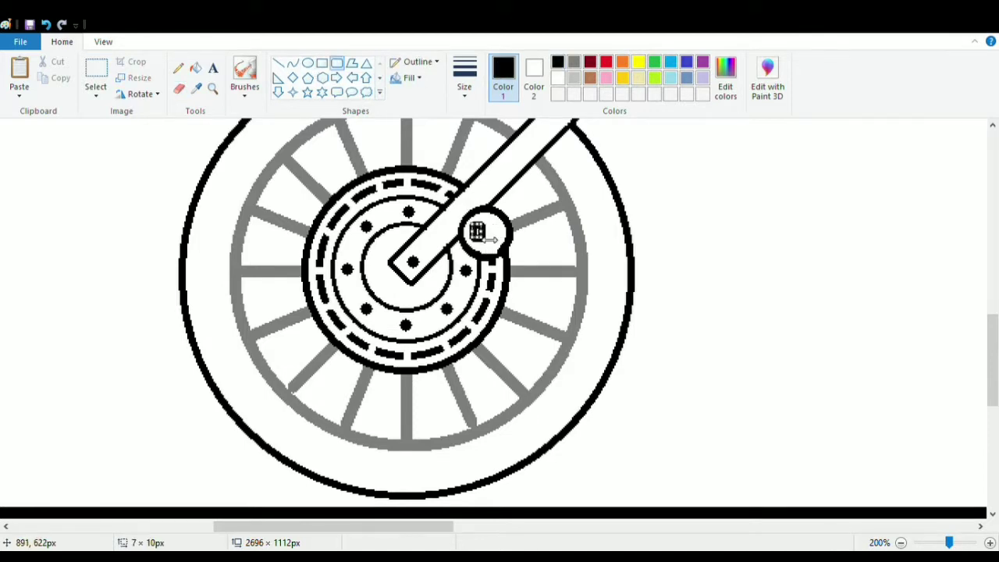
left_click(678, 241)
Step: Draw a thick-edged sleeve about 116 × 116 px around the middle of the diagonal fork leg, closed with short end lines
scroll(678, 241, "up", 2)
left_click_drag(439, 526, 476, 536)
scroll(390, 351, "up", 3)
left_click(103, 42)
left_click(51, 85)
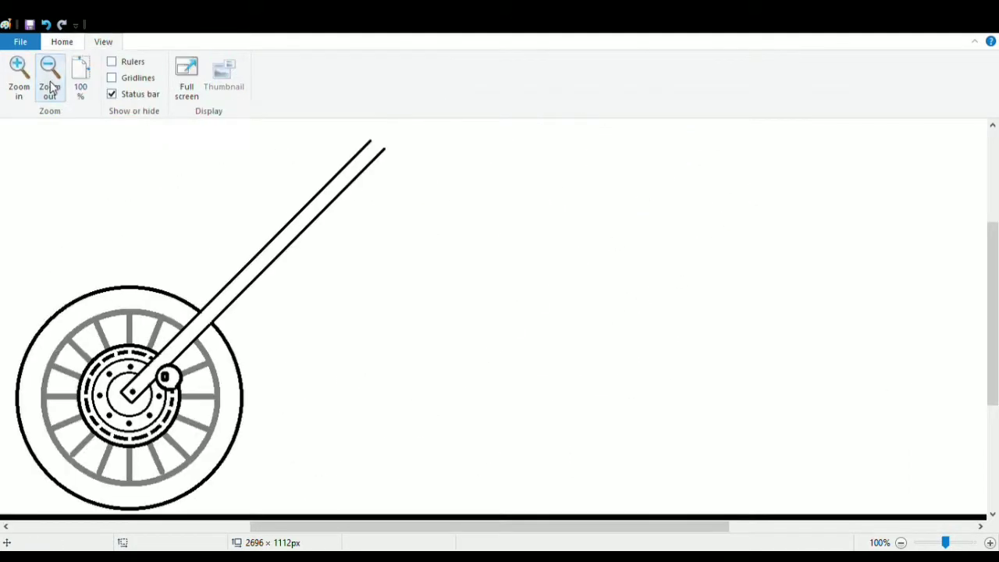
left_click_drag(321, 526, 268, 534)
left_click(61, 41)
left_click(278, 62)
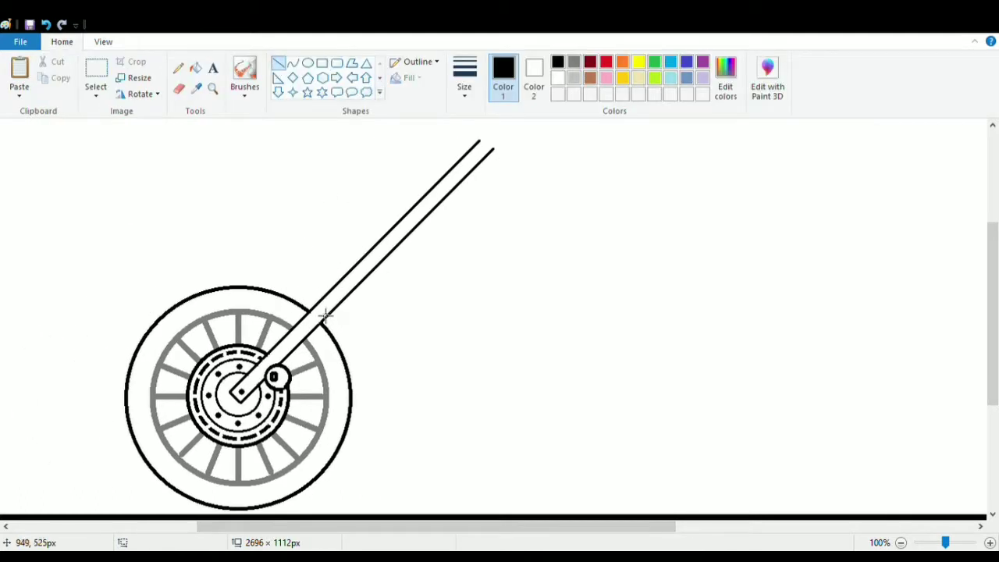
left_click_drag(320, 299, 403, 216)
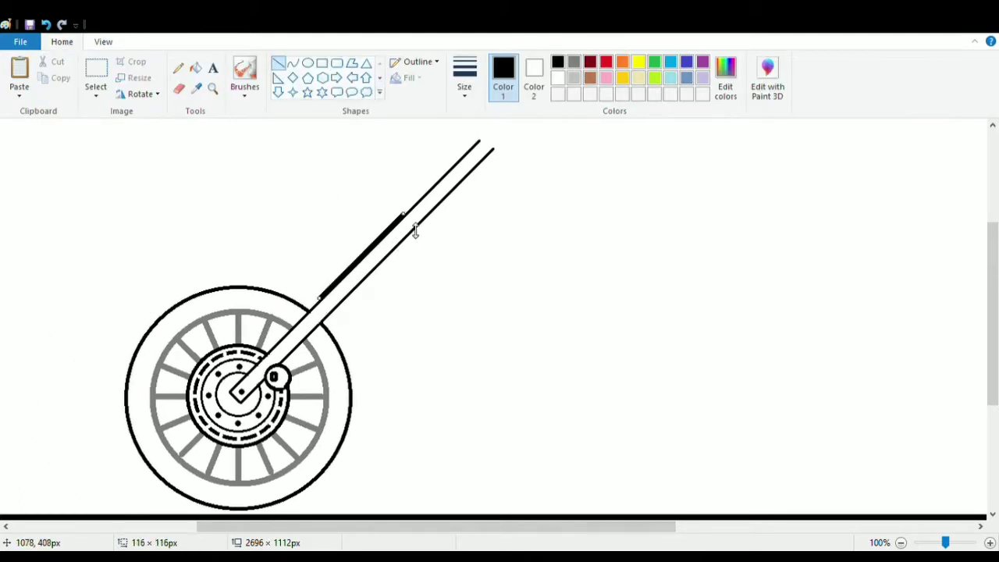
left_click_drag(337, 315, 417, 227)
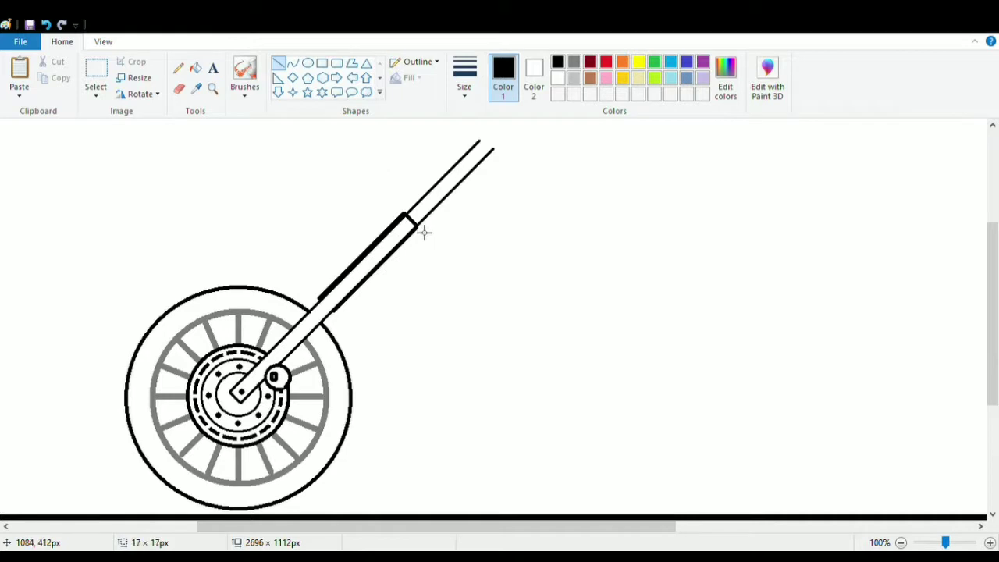
Step: Draw a black horizontal ellipse about 102 × 55 px above the upper end of the fork
scroll(410, 317, "up", 2)
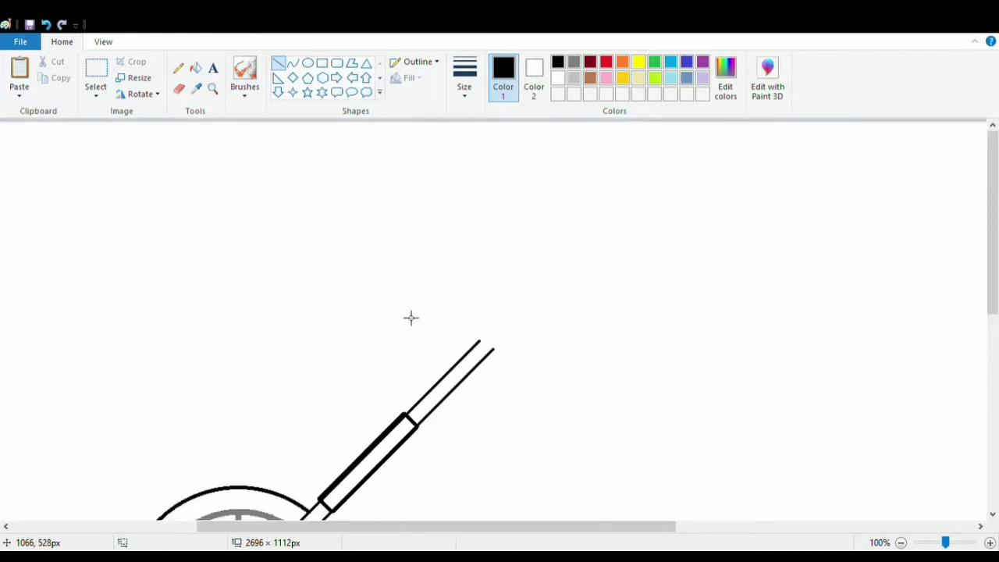
scroll(410, 318, "down", 1)
left_click(307, 63)
left_click_drag(994, 266, 994, 305)
scroll(427, 162, "up", 2)
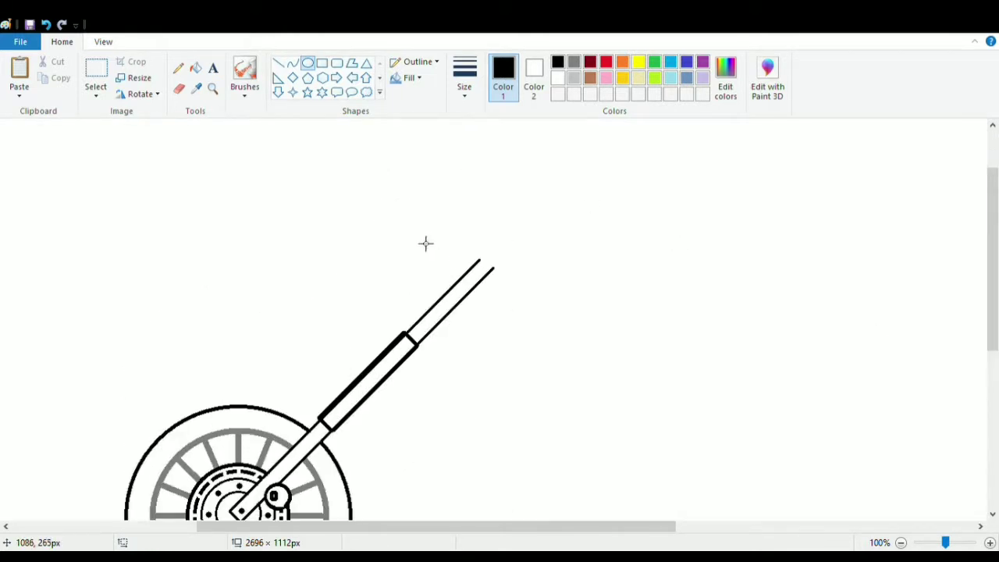
mouse_move(415, 249)
left_mouse_down()
mouse_move(463, 291)
mouse_move(420, 248)
left_mouse_up()
mouse_move(444, 271)
left_mouse_down()
mouse_move(468, 272)
mouse_move(466, 261)
left_mouse_up()
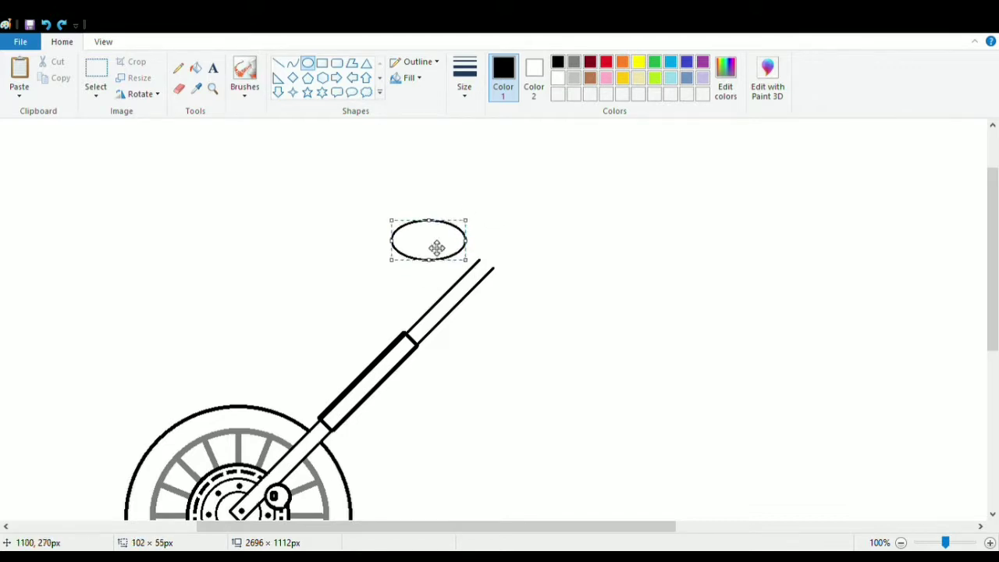
Step: Add an upright rounded rectangle about 16 × 51 px in the ellipse's middle and delete the ellipse's front half to form a headlight
left_click(336, 63)
left_click_drag(422, 220, 441, 263)
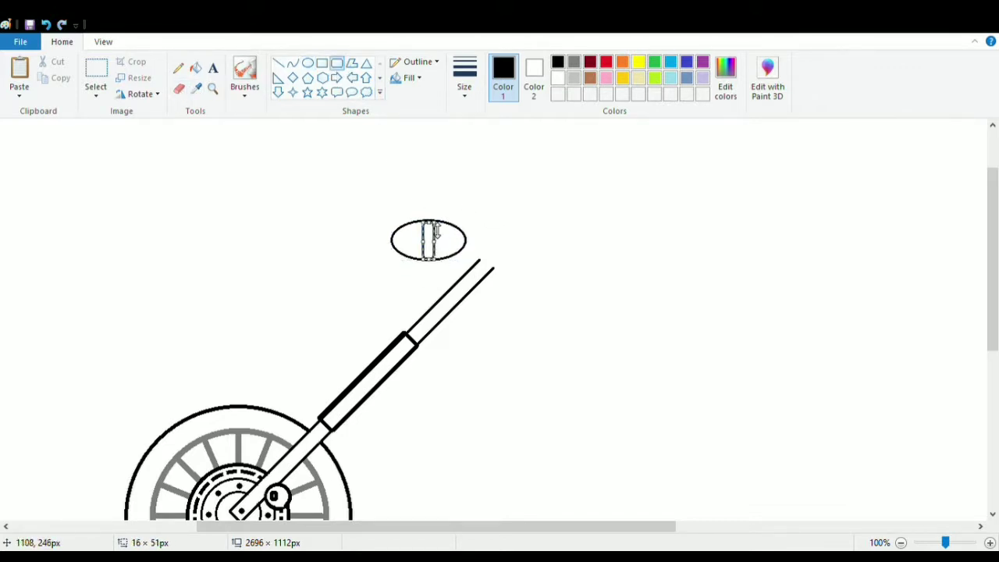
left_click(96, 74)
left_click_drag(373, 197, 426, 281)
key("Delete")
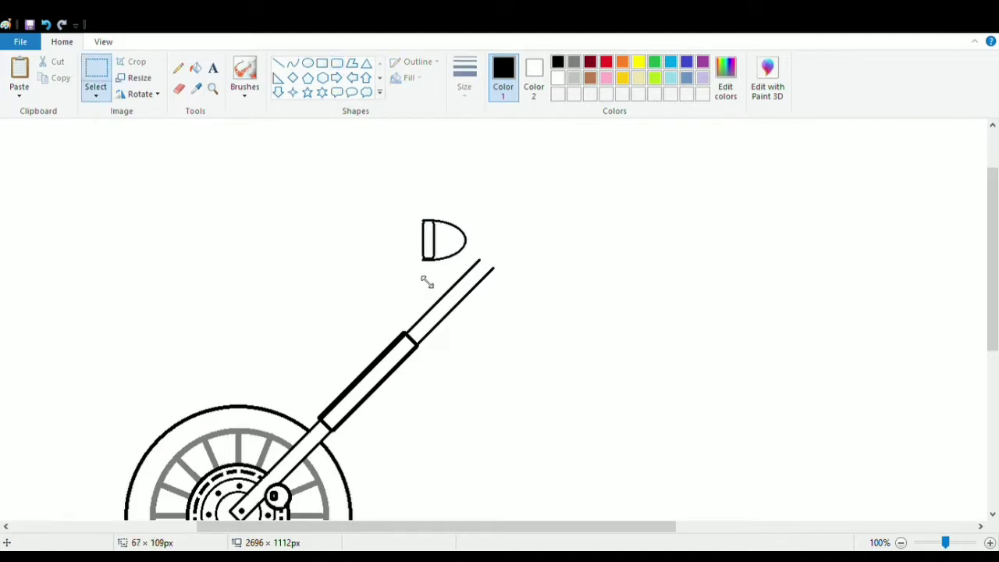
Step: Move the headlight down so that it sits closer to the upper end of the fork
left_click_drag(412, 207, 471, 265)
left_click_drag(463, 253, 448, 255)
left_click_drag(406, 216, 468, 264)
scroll(685, 387, "down", 3)
Step: Draw a pointed triangular bracket joining the headlight to the fork's upper end and erase the lines overlapping it
mouse_move(475, 158)
left_mouse_down()
mouse_move(457, 169)
mouse_move(454, 187)
mouse_move(463, 188)
left_mouse_up()
left_click(278, 62)
mouse_move(461, 150)
left_mouse_down()
mouse_move(491, 148)
mouse_move(464, 178)
left_mouse_up()
left_click(179, 89)
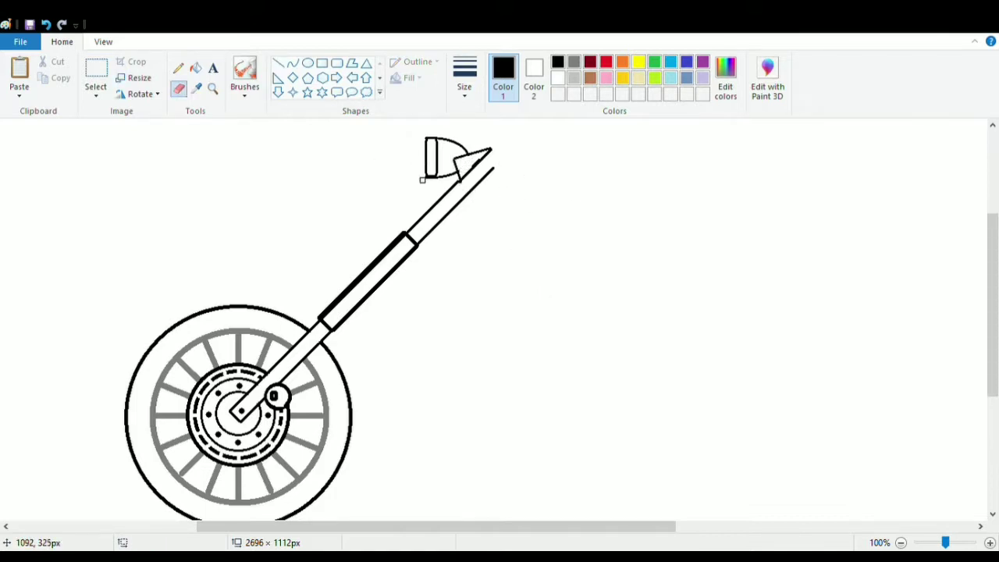
Step: Draw a steering head behind the upper fork from a short parallel line with short crosspieces at its ends
scroll(422, 180, "up", 3)
scroll(422, 236, "down", 3)
left_click(103, 42)
left_click(49, 78)
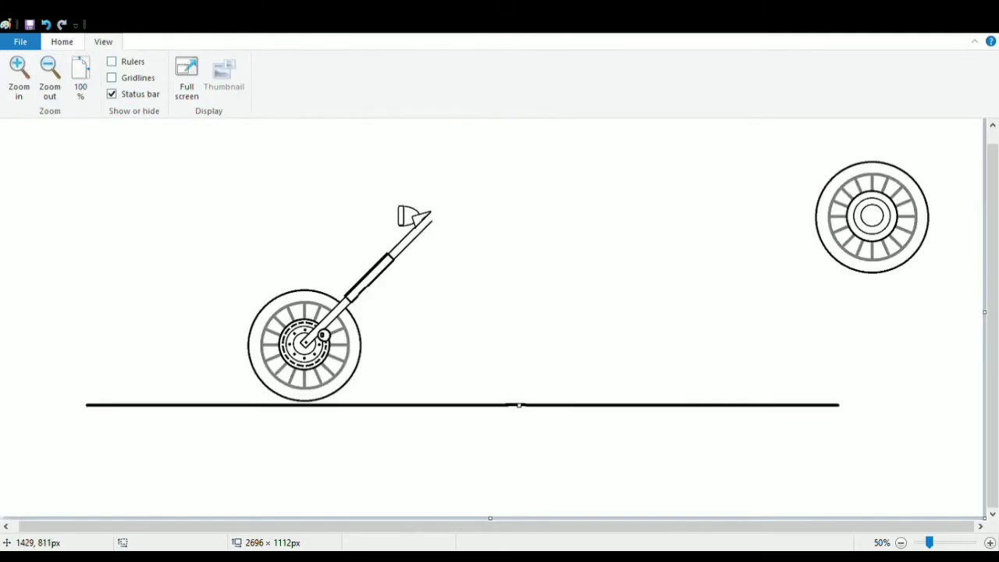
left_click(62, 42)
left_click(278, 62)
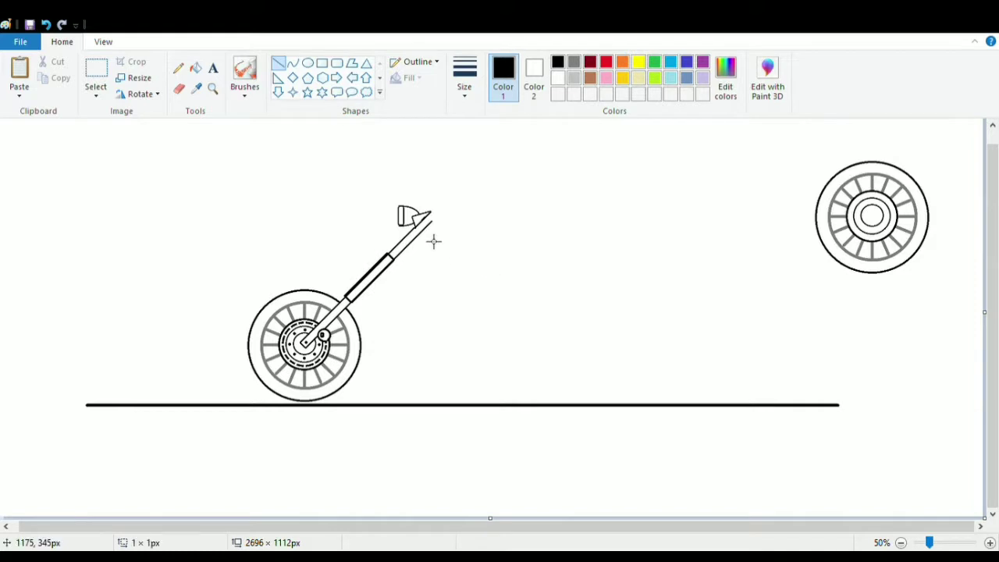
left_click_drag(428, 230, 405, 256)
scroll(419, 268, "up", 1)
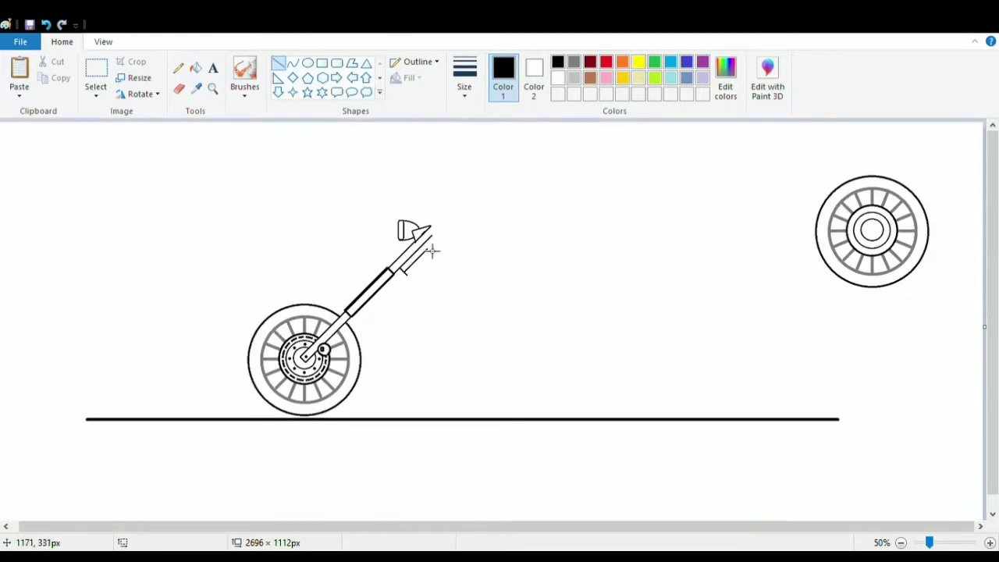
left_click(474, 263)
Step: Draw the frame's down tube as two parallel curves sweeping from the steering head's lower end down to a horizontal run
mouse_move(423, 313)
left_mouse_down()
mouse_move(461, 383)
mouse_move(471, 381)
mouse_move(446, 367)
left_mouse_up()
key("ctrl+z")
left_click(292, 63)
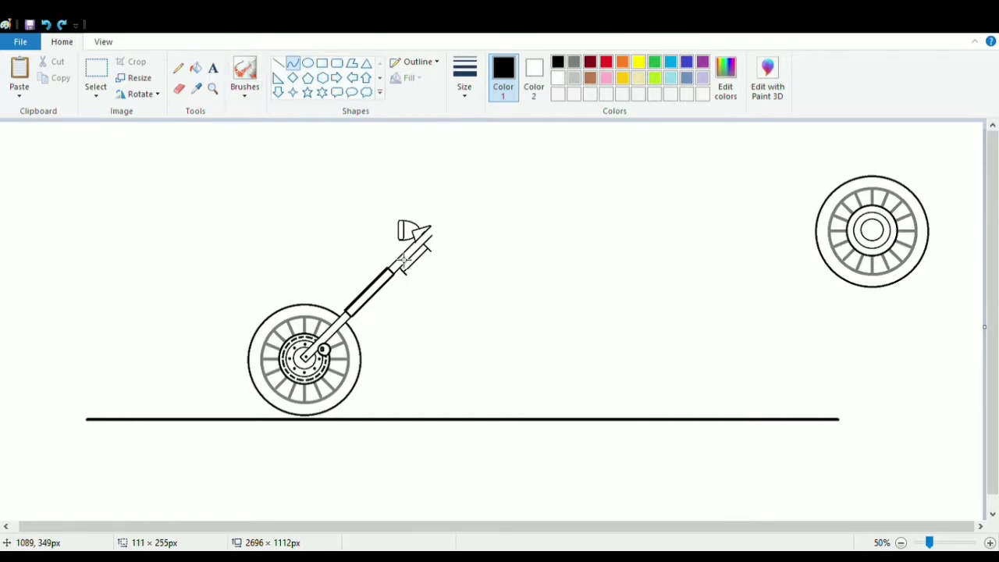
mouse_move(405, 275)
left_mouse_down()
mouse_move(459, 377)
mouse_move(516, 382)
left_mouse_up()
mouse_move(458, 336)
left_mouse_down()
mouse_move(443, 347)
mouse_move(449, 390)
left_mouse_up()
left_click_drag(517, 331, 534, 335)
key("ctrl+z")
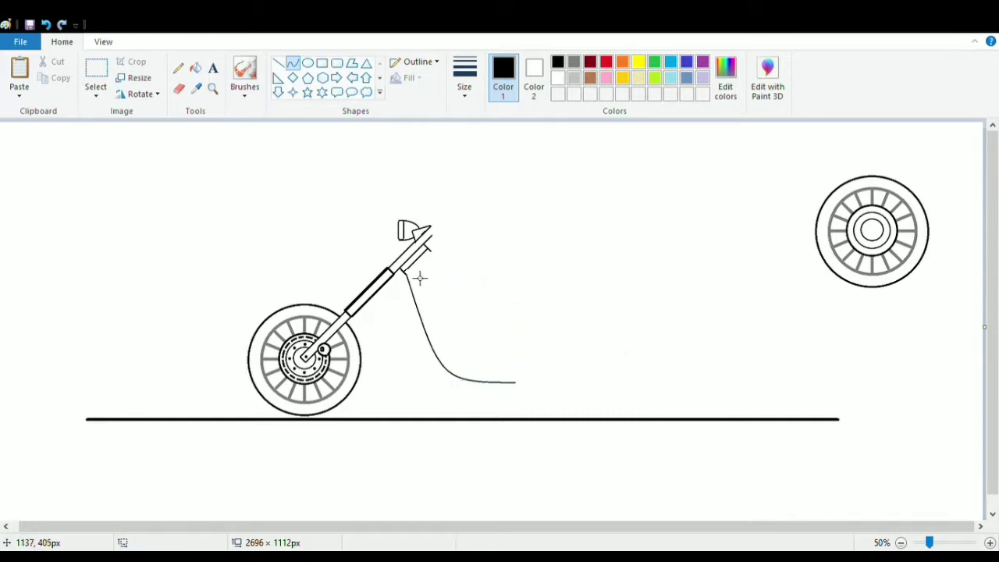
left_click_drag(419, 277, 520, 384)
left_click_drag(470, 347, 453, 384)
Step: Add a 37 × 37 px inner line to the steering head and draw two parallel top tube lines about 328 × 135 px sloping rearward
left_click(347, 180)
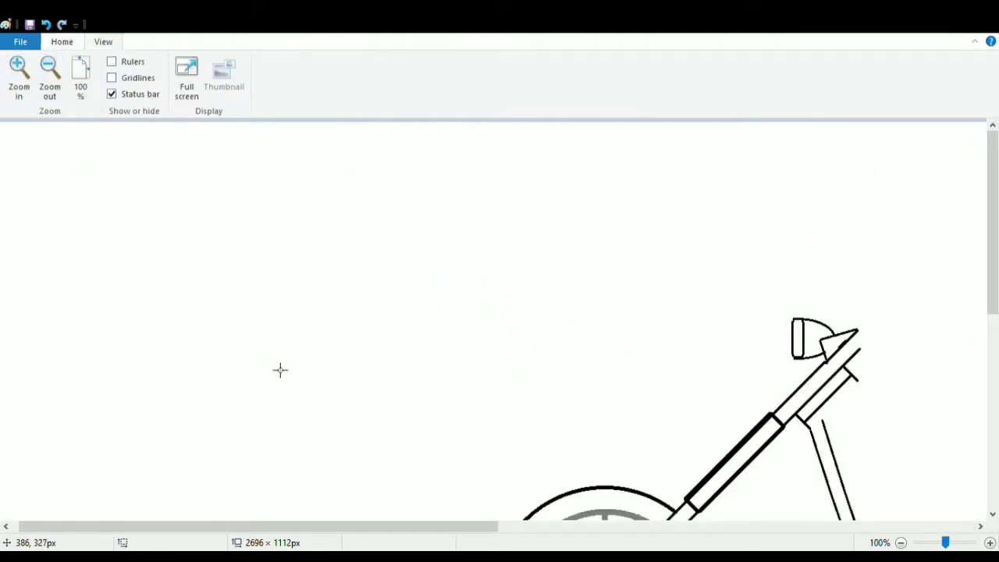
scroll(278, 368, "right", 5)
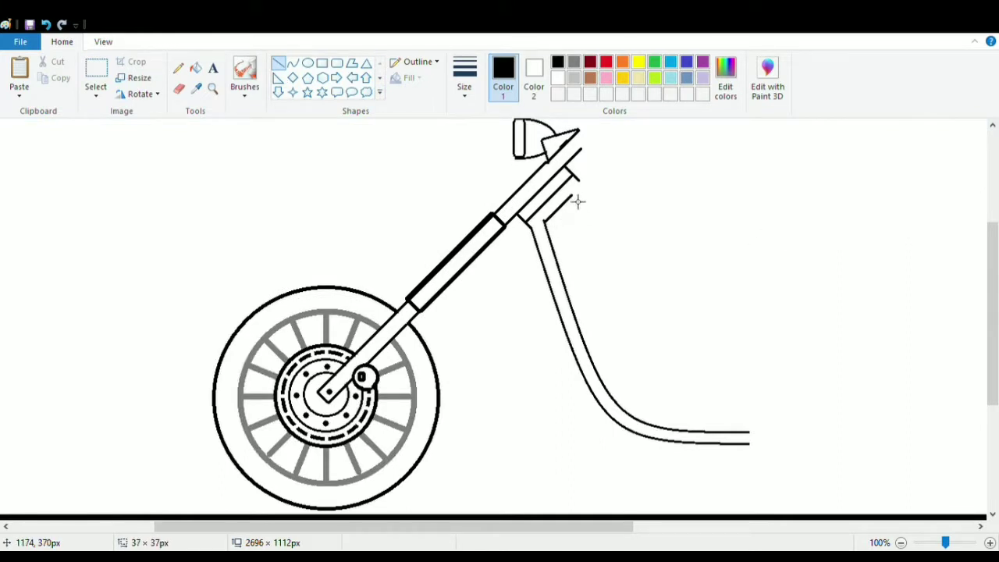
left_click_drag(564, 526, 615, 526)
mouse_move(471, 174)
left_mouse_down()
mouse_move(620, 248)
mouse_move(628, 338)
left_mouse_up()
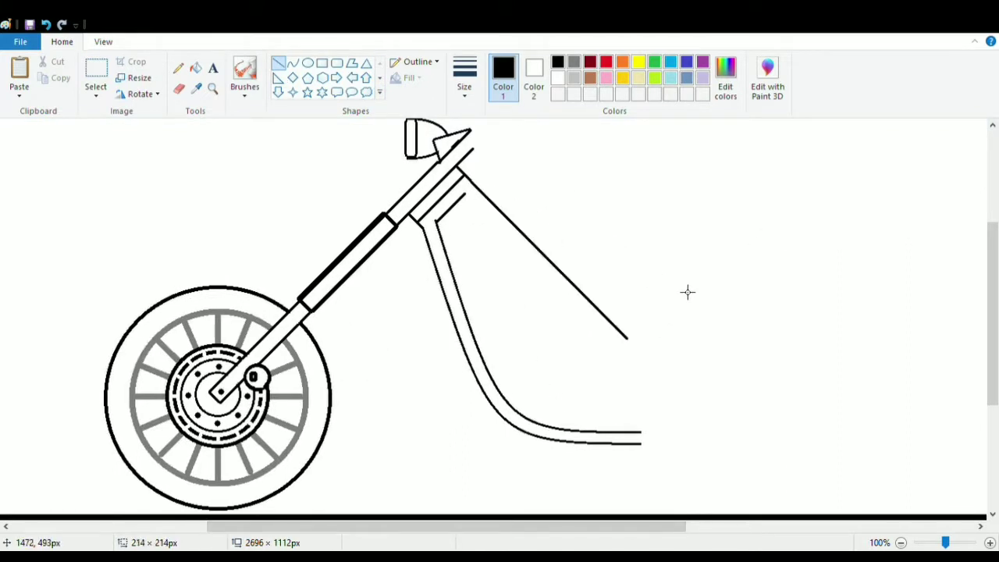
left_click_drag(687, 292, 712, 287)
left_click_drag(464, 195, 703, 293)
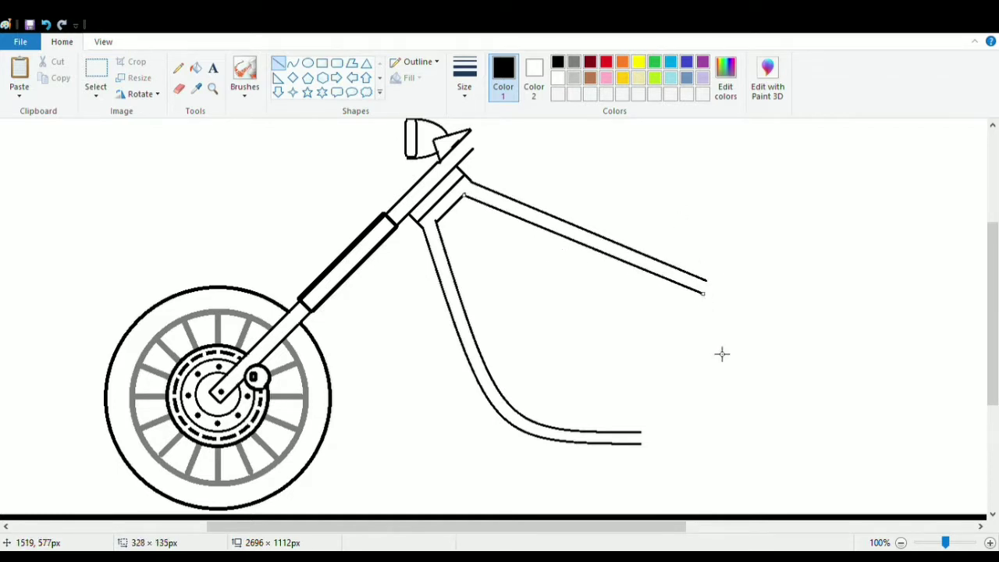
Step: Draw the fuel tank's arched upper edge as a curve about 311 × 177 px over the top tube
left_click(292, 62)
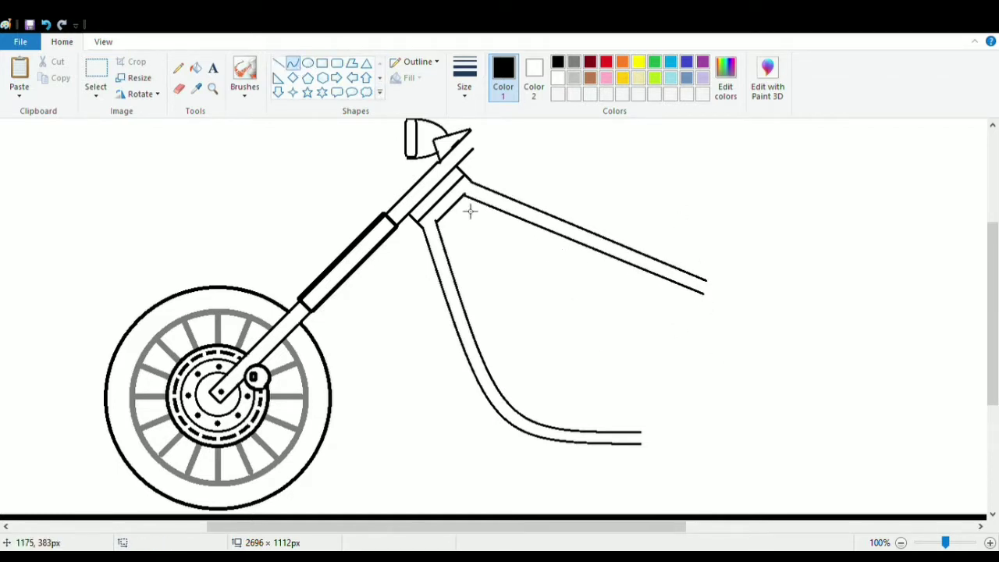
left_click_drag(471, 202, 684, 262)
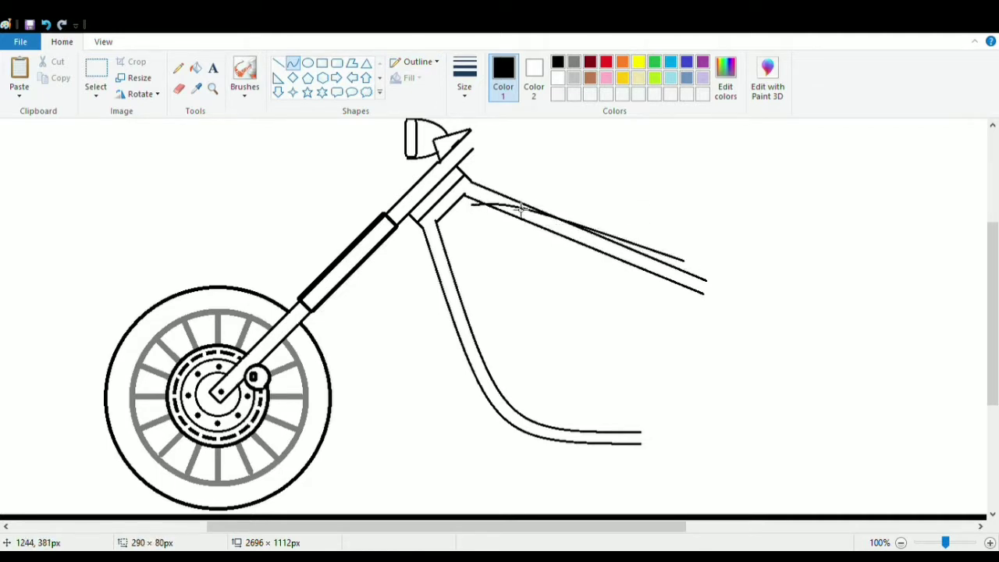
left_click_drag(541, 210, 568, 161)
mouse_move(570, 164)
left_mouse_down()
mouse_move(586, 169)
mouse_move(571, 166)
left_mouse_up()
left_click_drag(685, 261, 701, 266)
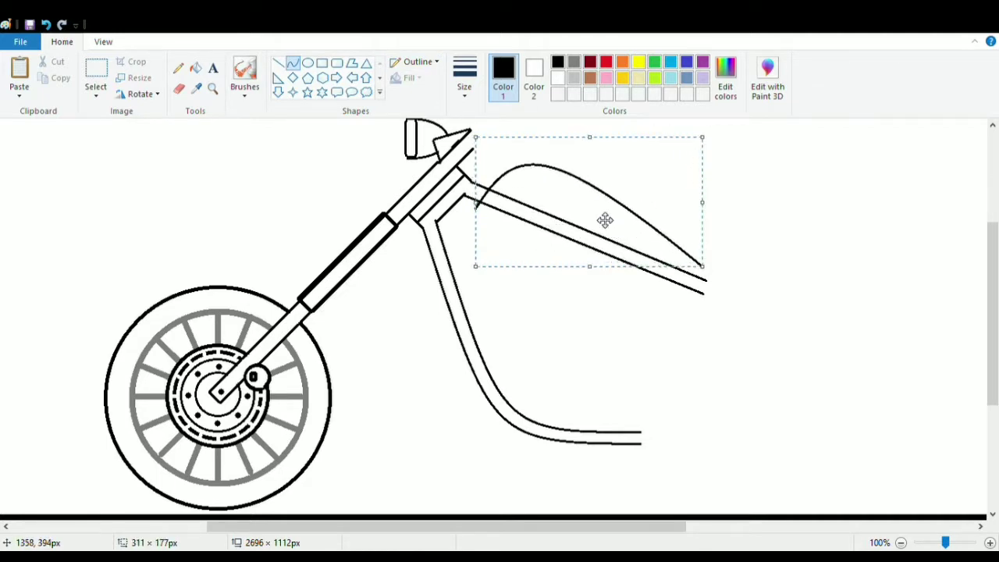
left_click_drag(604, 220, 608, 223)
Step: Draw the tank's front and lower edge as a curve rounding at the front and tapering toward the rear end
left_click(485, 221)
left_click_drag(521, 234, 712, 276)
left_click_drag(693, 300, 603, 305)
key("ctrl+z")
left_click(836, 322)
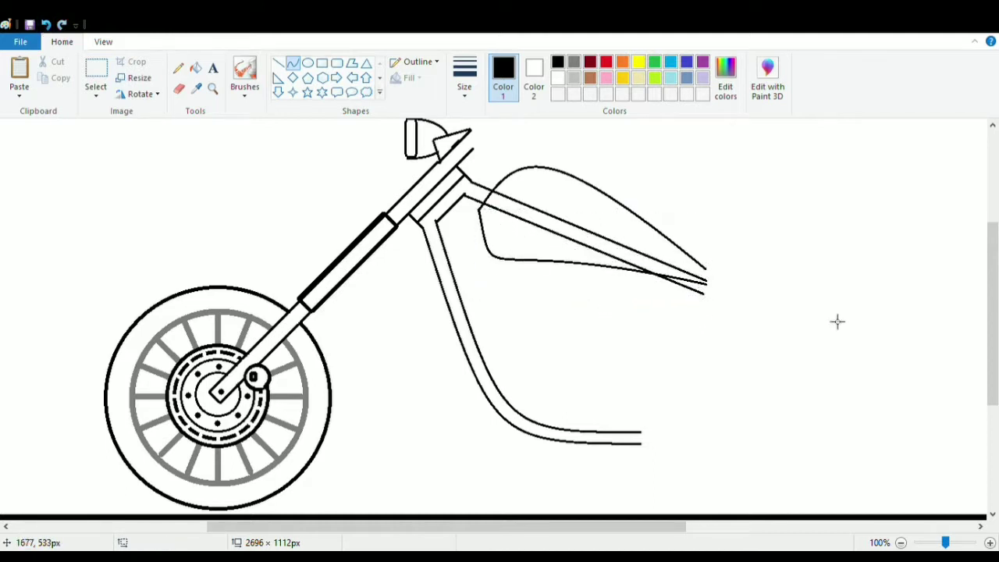
Step: Close the tank's rear end with a short vertical line and extend both top tube lines behind it
left_click(280, 63)
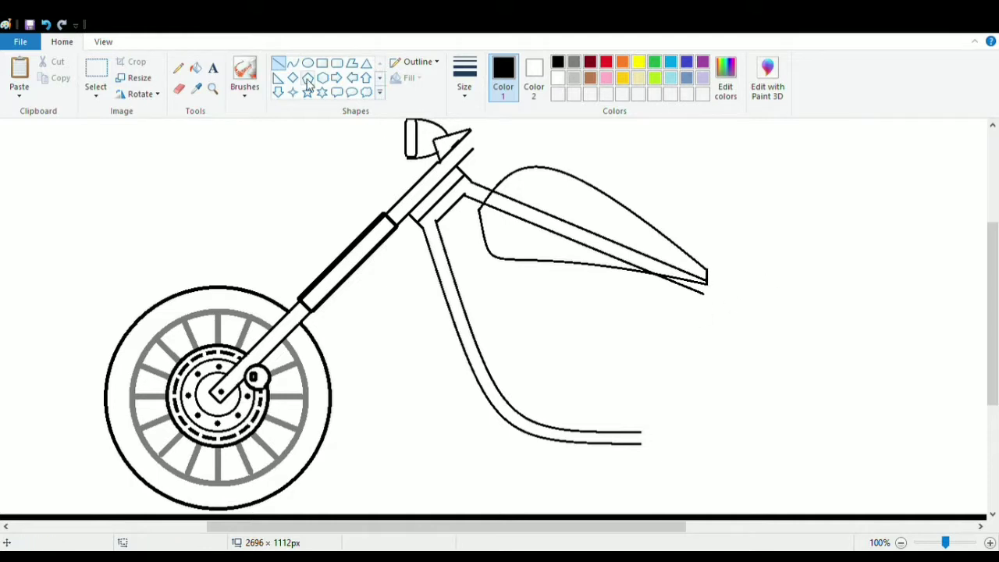
left_click_drag(739, 303, 772, 314)
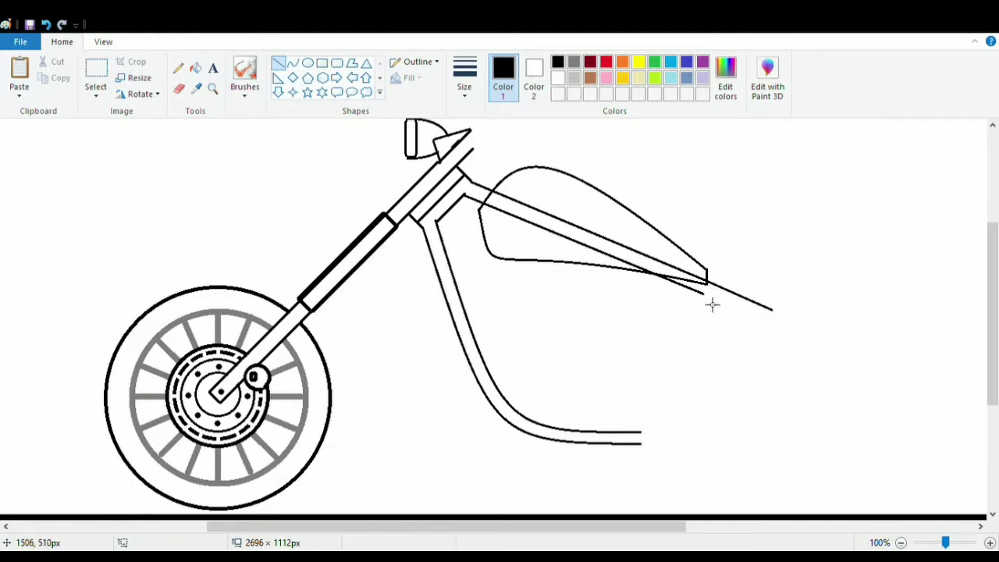
left_click_drag(712, 303, 773, 331)
Step: Remove the top tube lines inside the fuel tank outline using the eraser and white fill
left_click(178, 88)
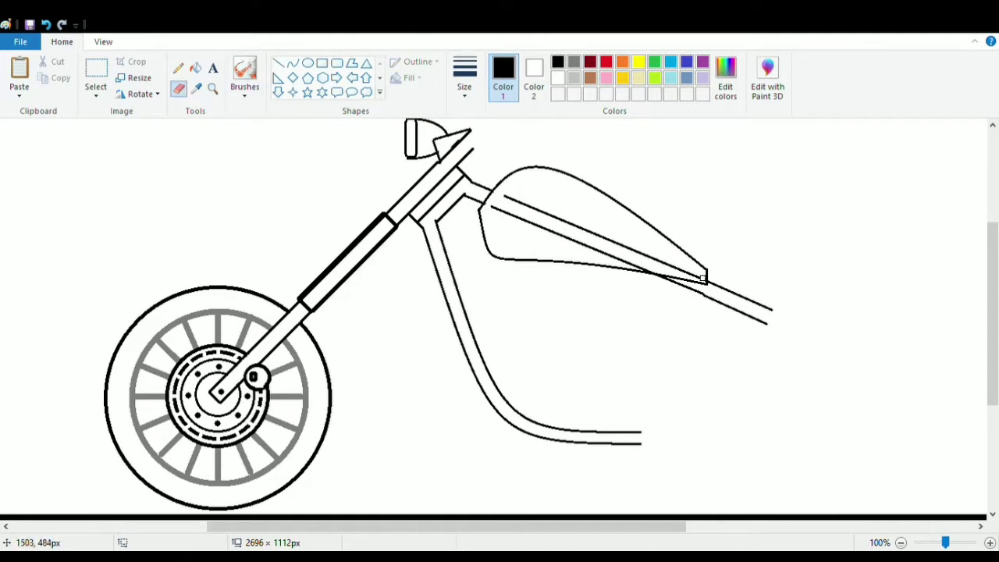
left_click(196, 69)
left_click(557, 78)
left_click(542, 212)
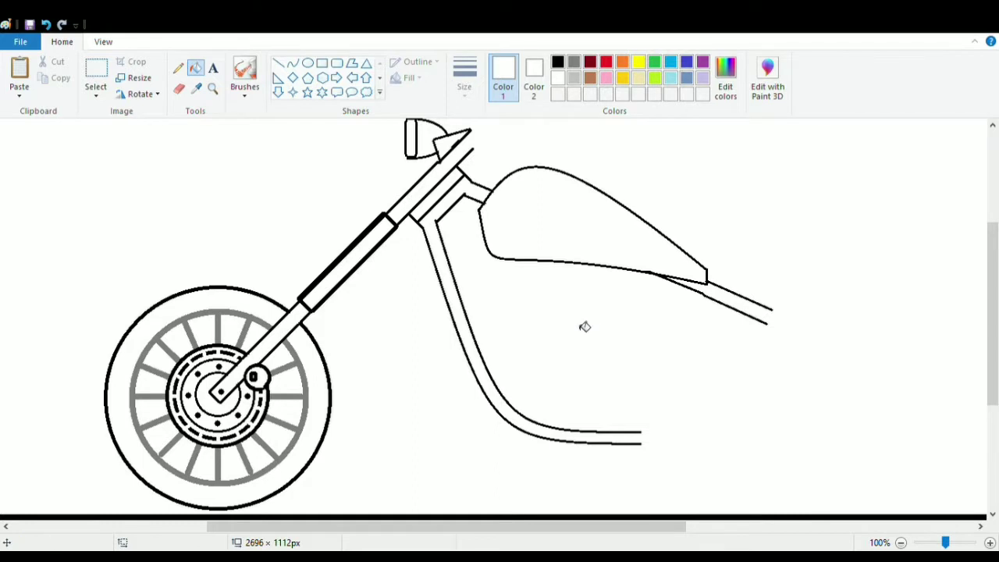
Step: Draw a black two-line brace about 49 × 24 px between the down tube and the fuel tank's lower front
left_click(278, 63)
left_click(557, 62)
mouse_move(500, 264)
left_mouse_down()
mouse_move(461, 283)
mouse_move(456, 270)
left_mouse_up()
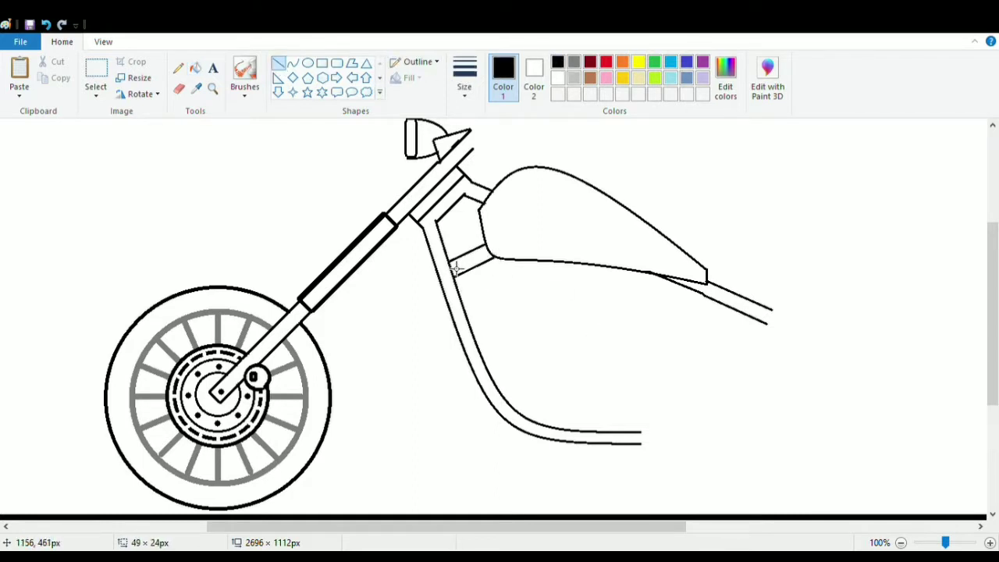
Step: Draw the engine's crankcase as a circle resting on the lower frame tube beneath the fuel tank
left_click_drag(515, 527, 576, 529)
left_click(307, 63)
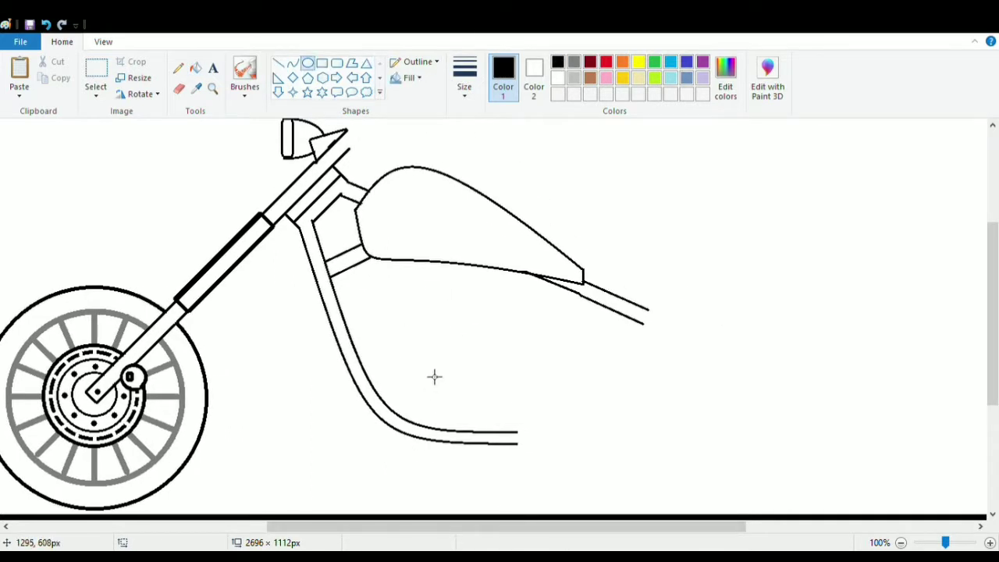
left_click_drag(414, 377, 462, 428)
Step: Draw four slanted lines rising from the crankcase circle as the sides of two V-arranged cylinders
mouse_move(465, 379)
left_mouse_down()
mouse_move(478, 370)
mouse_move(452, 409)
mouse_move(379, 326)
mouse_move(421, 363)
mouse_move(355, 307)
left_mouse_up()
left_click(541, 394)
left_click(277, 62)
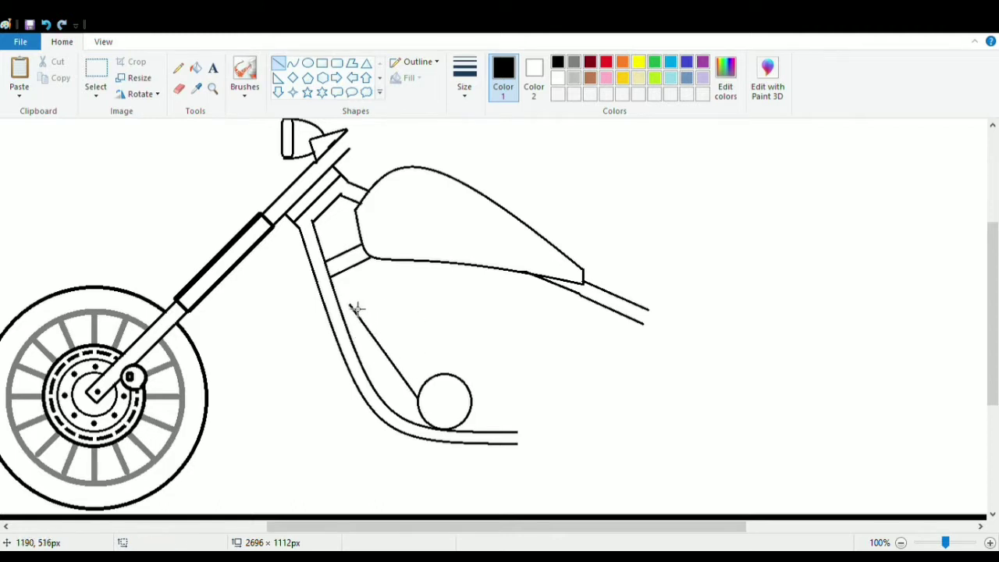
mouse_move(440, 374)
left_mouse_down()
mouse_move(439, 307)
mouse_move(422, 296)
mouse_move(476, 319)
mouse_move(473, 296)
left_mouse_up()
mouse_move(470, 406)
left_mouse_down()
mouse_move(526, 359)
mouse_move(540, 329)
left_mouse_up()
Step: Close the tops of both cylinders with arched curves and erase the overshooting line end at the front cylinder's corner
left_click(291, 63)
mouse_move(471, 298)
left_mouse_down()
mouse_move(540, 326)
mouse_move(534, 317)
left_mouse_up()
left_click_drag(355, 311, 421, 295)
left_click_drag(408, 306, 405, 300)
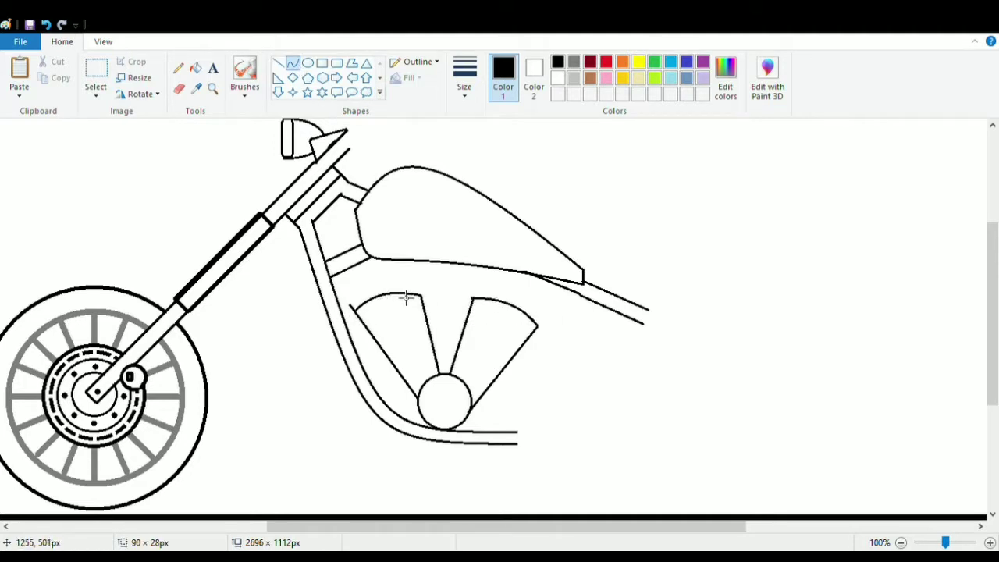
left_click(416, 302)
left_click(454, 296)
left_click(178, 88)
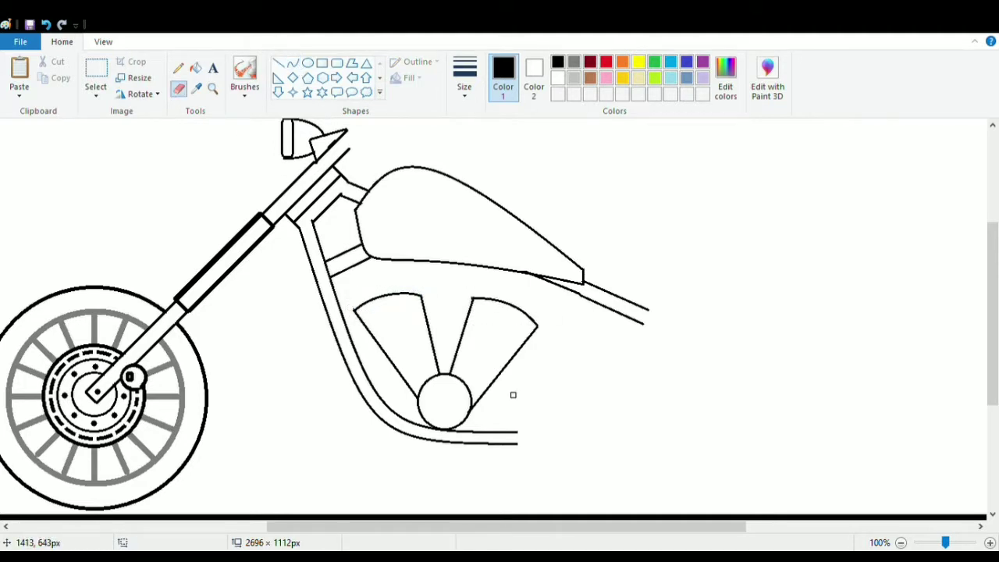
Step: Draw a tall rounded rectangle between the cylinders and erase the lines overlapping it and the crankcase circle
left_click(337, 62)
left_click_drag(435, 295, 461, 396)
left_click_drag(436, 346, 464, 347)
left_click(515, 363)
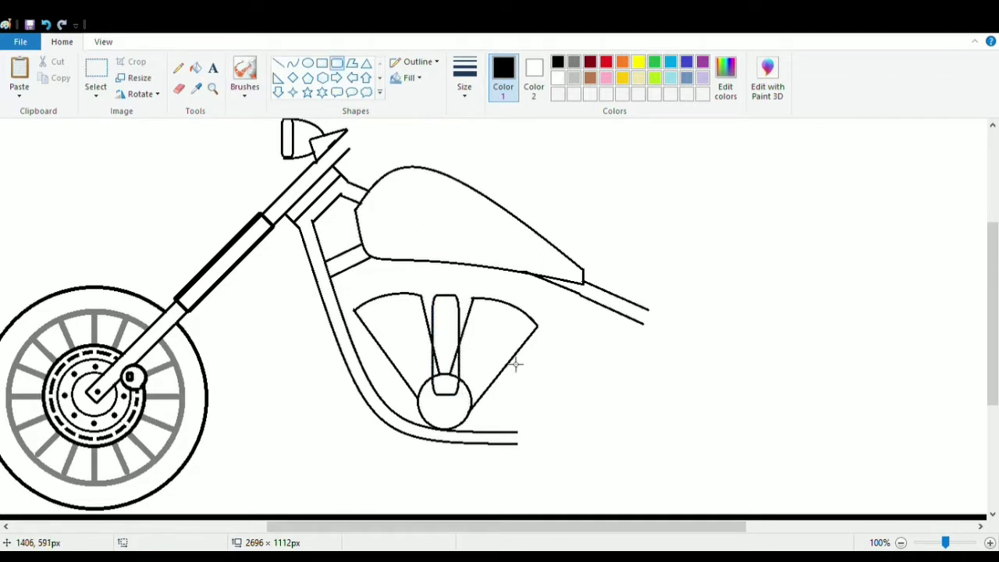
left_click(179, 88)
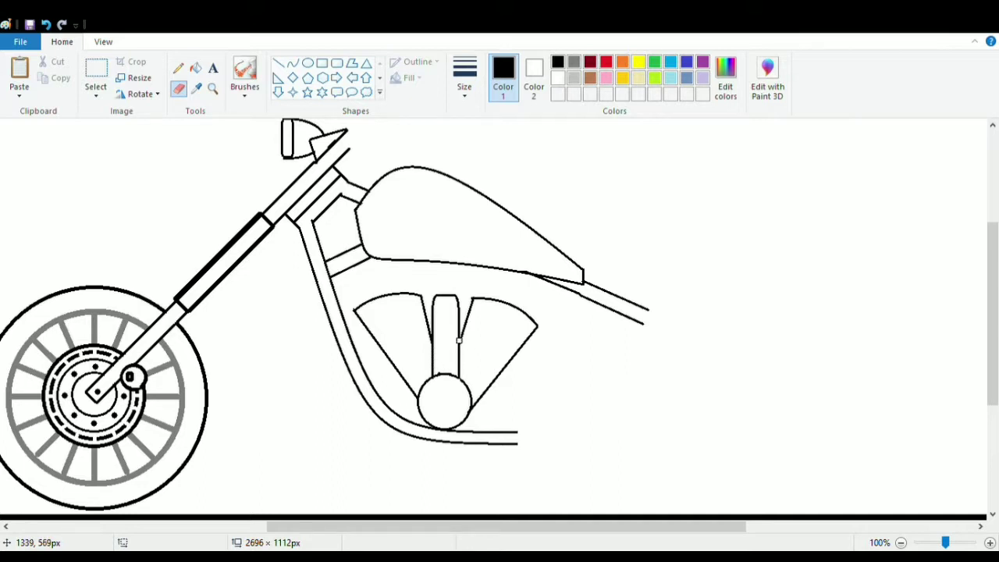
Step: Draw rows of parallel cooling fin lines across both cylinders, from just below the arched tops to about halfway down
left_click(278, 62)
mouse_move(360, 319)
left_mouse_down()
mouse_move(429, 304)
mouse_move(536, 332)
left_mouse_up()
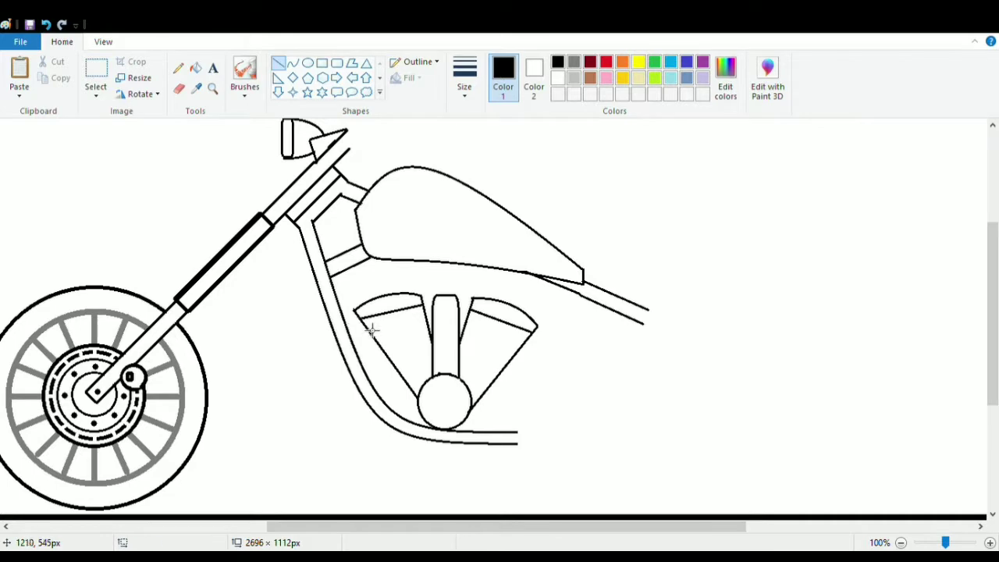
mouse_move(364, 324)
left_mouse_down()
mouse_move(423, 310)
mouse_move(529, 339)
left_mouse_up()
left_click(103, 42)
left_click(19, 76)
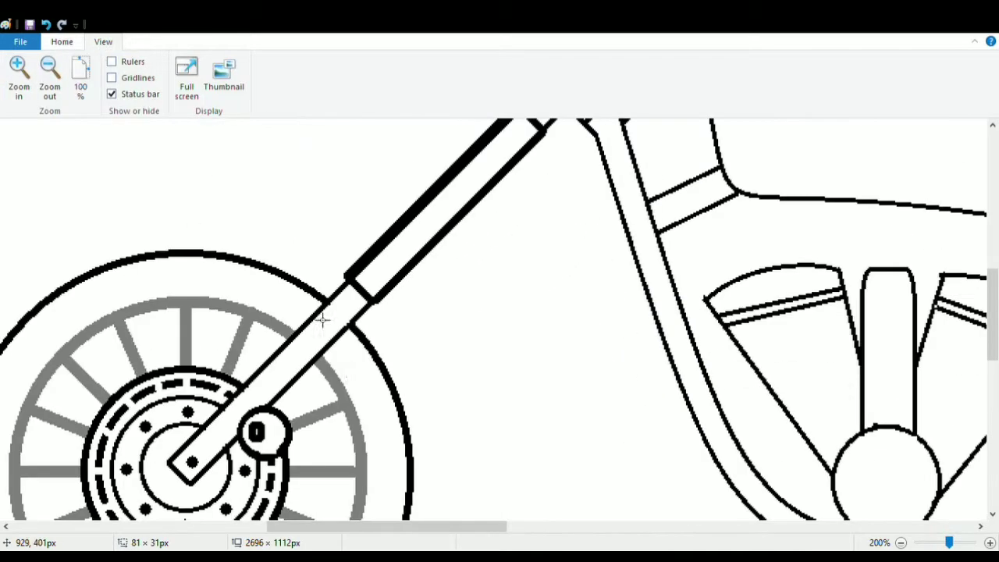
scroll(323, 318, "down", 4)
scroll(312, 288, "right", 6)
left_click_drag(267, 240, 385, 215)
left_click_drag(472, 223, 591, 255)
left_click_drag(278, 250, 392, 222)
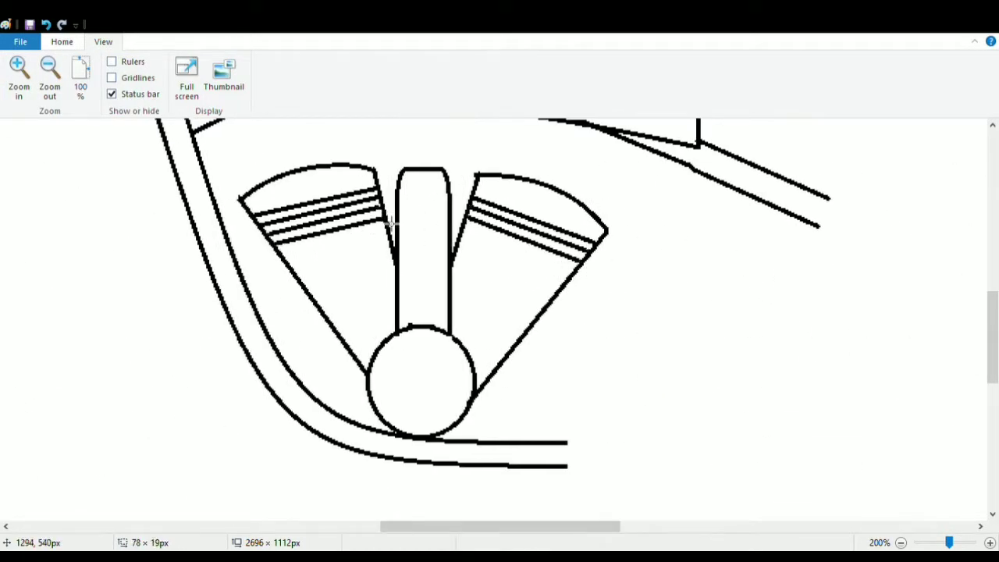
left_click_drag(468, 234, 575, 277)
left_click_drag(283, 254, 388, 235)
left_click_drag(462, 236, 572, 285)
left_click_drag(290, 263, 391, 244)
left_click_drag(455, 250, 553, 297)
left_click_drag(297, 275, 394, 252)
left_click_drag(457, 257, 551, 302)
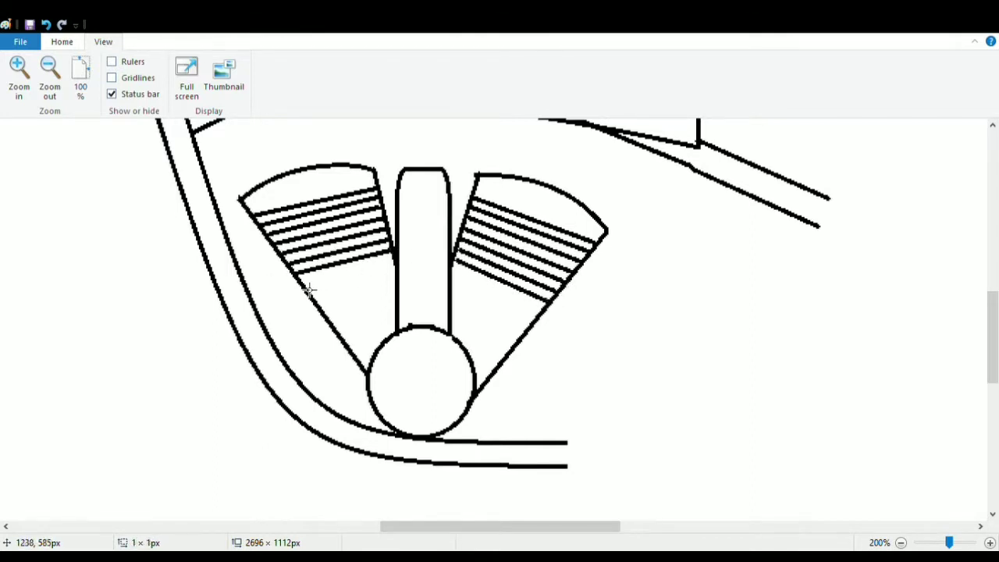
mouse_move(309, 289)
left_mouse_down()
mouse_move(395, 264)
mouse_move(546, 316)
left_mouse_up()
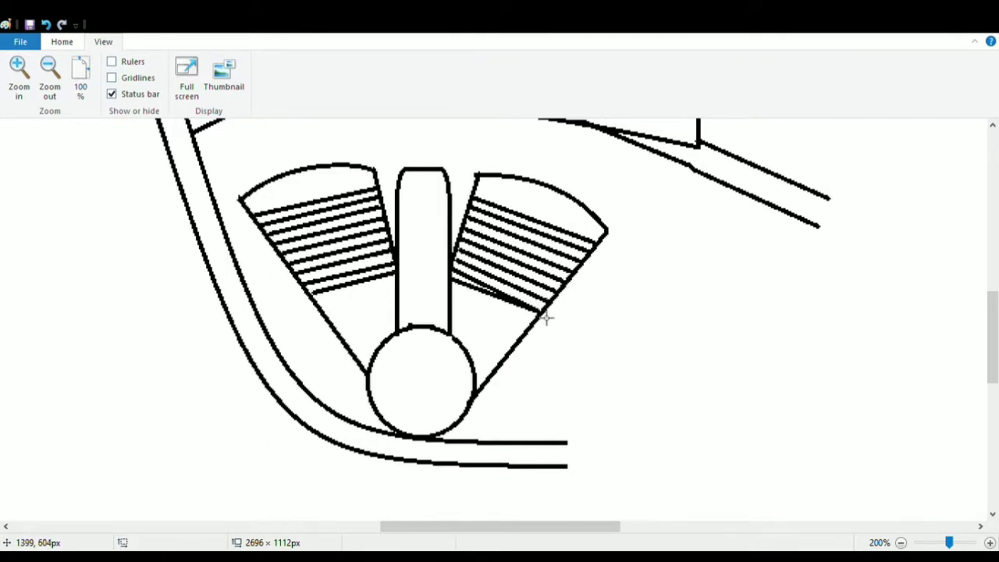
Step: Draw a rectangle about 32 × 86 px inside the centre column and a circle about 33 × 35 px inside the crankcase
left_click(62, 41)
left_click(322, 62)
left_click_drag(398, 199, 451, 329)
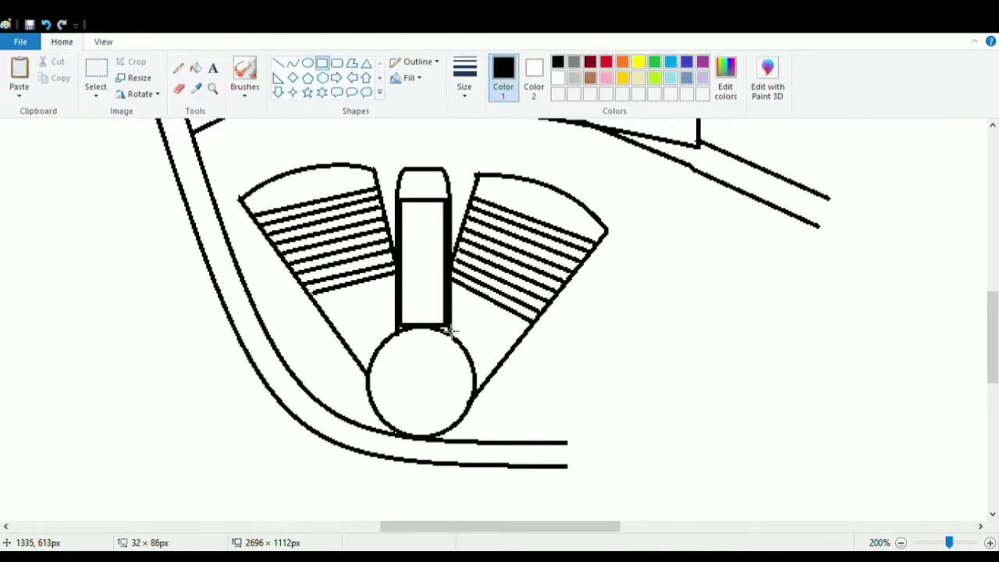
left_click(307, 62)
left_click_drag(396, 353, 449, 407)
Step: Add a vertical rectangle joining the centre column to the tank and a thin one joining the front cylinder to the down tube
scroll(450, 412, "up", 2)
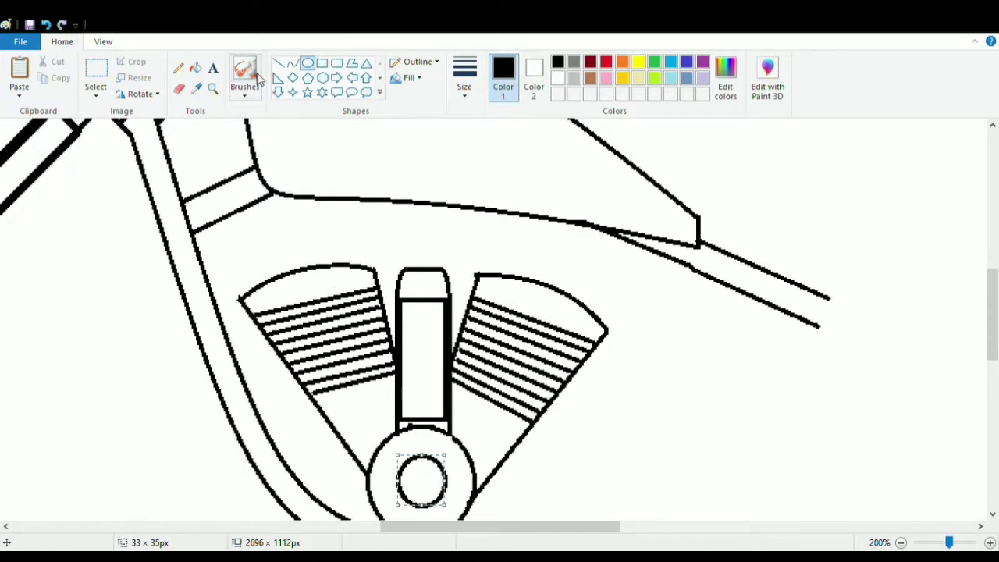
left_click(323, 63)
left_click_drag(403, 204, 440, 268)
scroll(231, 211, "down", 2)
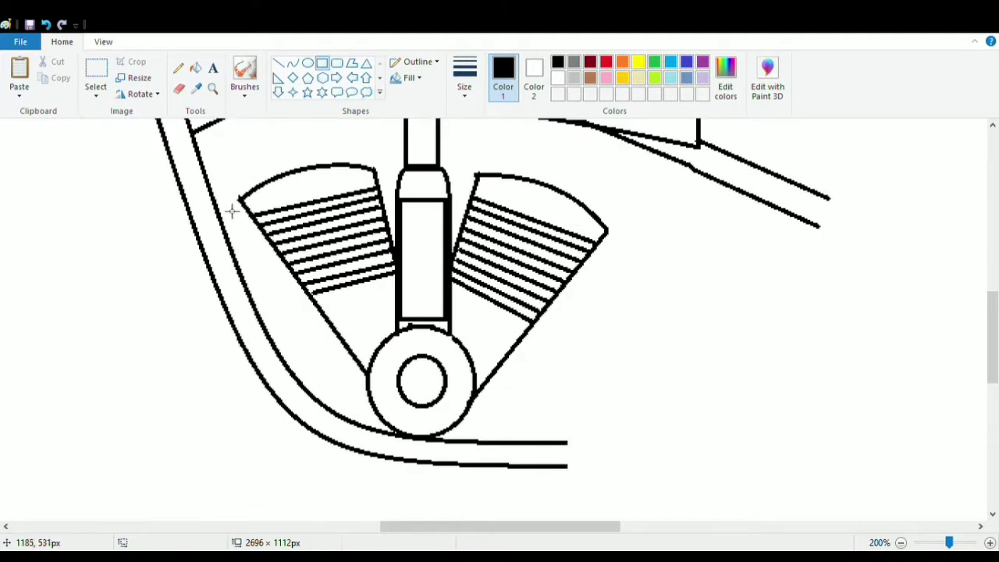
left_click_drag(249, 215, 246, 212)
left_click(254, 165)
Step: Draw a rounded rectangle about 153 × 22 px at the rear end of the lower tube
left_click(103, 43)
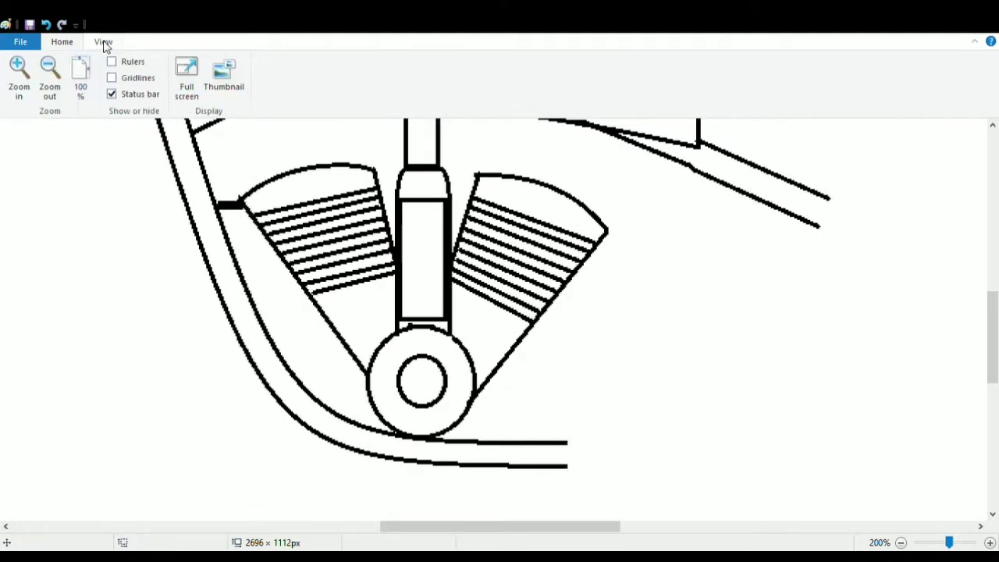
left_click(50, 77)
left_click_drag(477, 529, 429, 529)
left_click(62, 41)
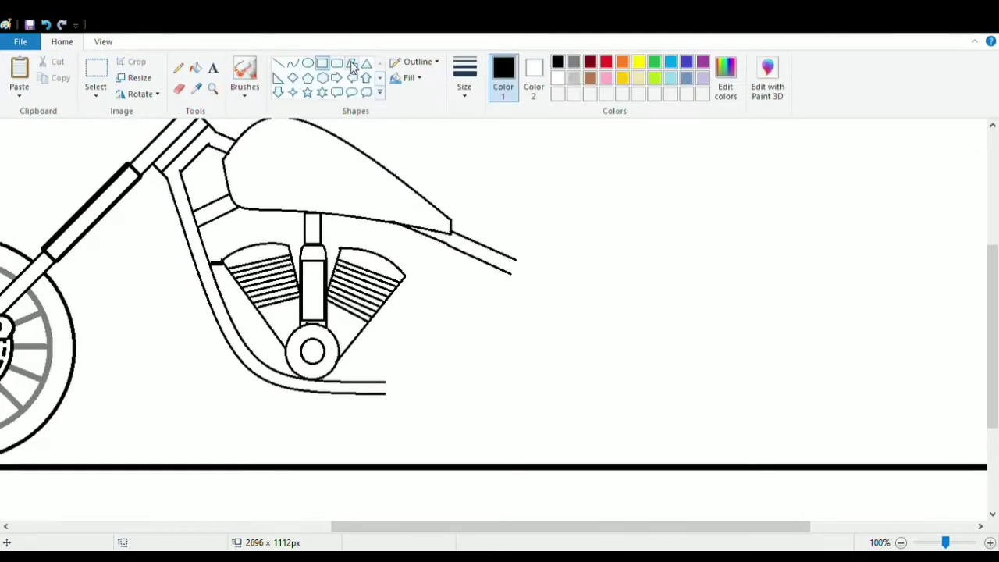
left_click_drag(390, 384, 504, 401)
left_click(103, 42)
left_click(49, 78)
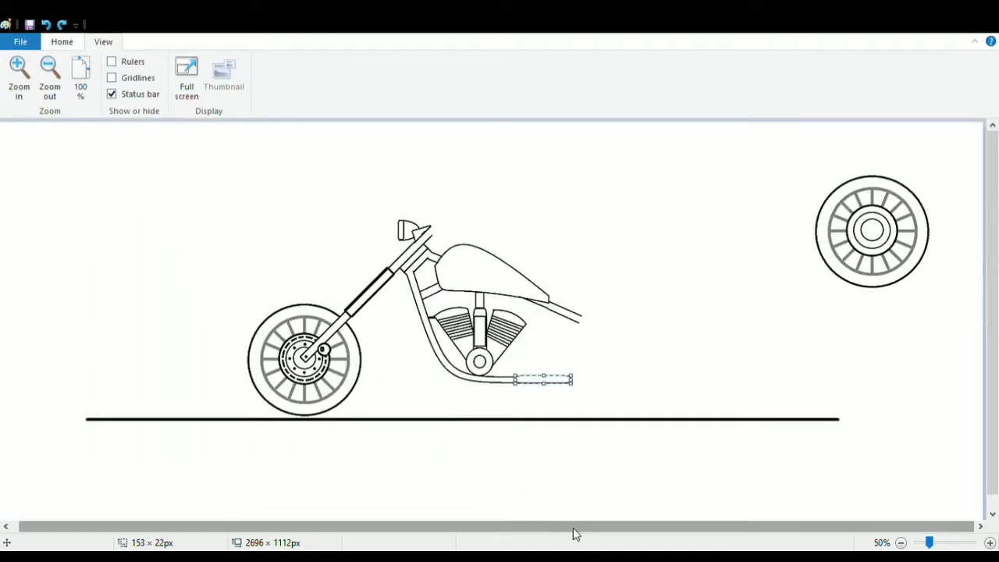
left_click(61, 42)
left_click(96, 78)
left_click_drag(814, 161, 932, 288)
left_click_drag(871, 230, 684, 295)
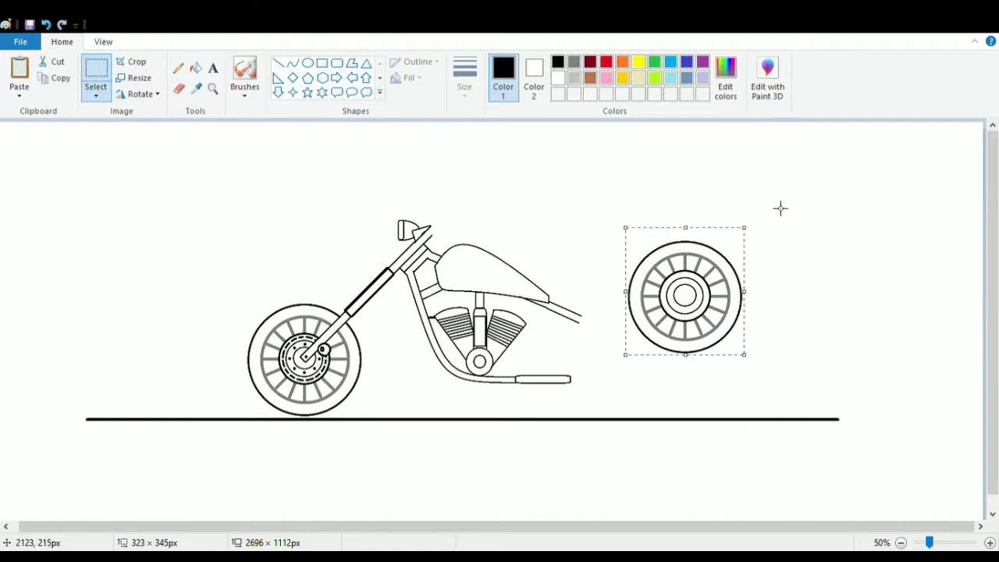
left_click_drag(744, 228, 747, 222)
left_click(46, 25)
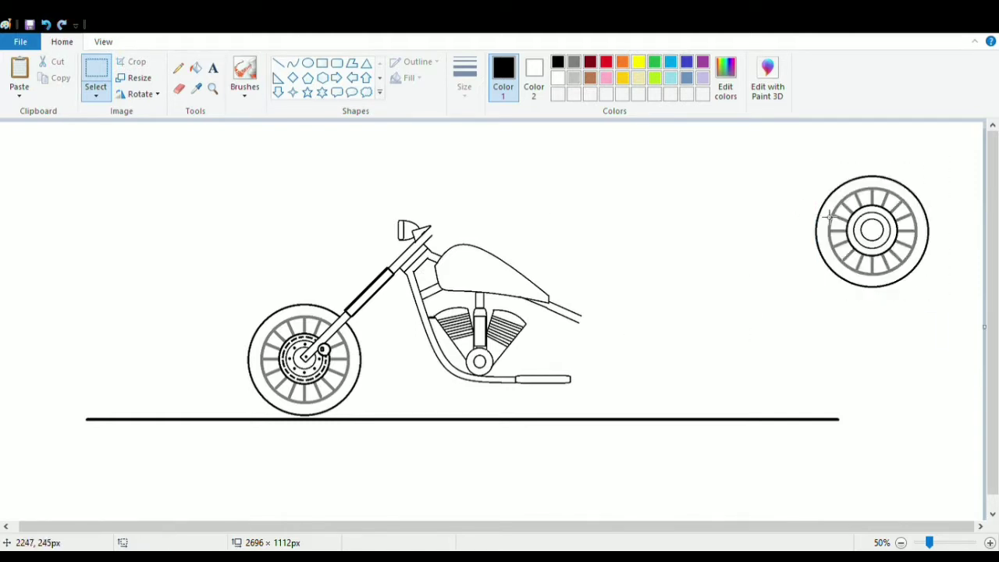
Step: Move the spare wheel closer to the bike's rear and remove its outer tyre circle with the eraser and white fill
left_click_drag(805, 159, 931, 296)
left_click_drag(907, 235, 764, 303)
left_click(103, 42)
left_click(22, 76)
left_click_drag(256, 528, 613, 527)
left_click_drag(993, 234, 992, 325)
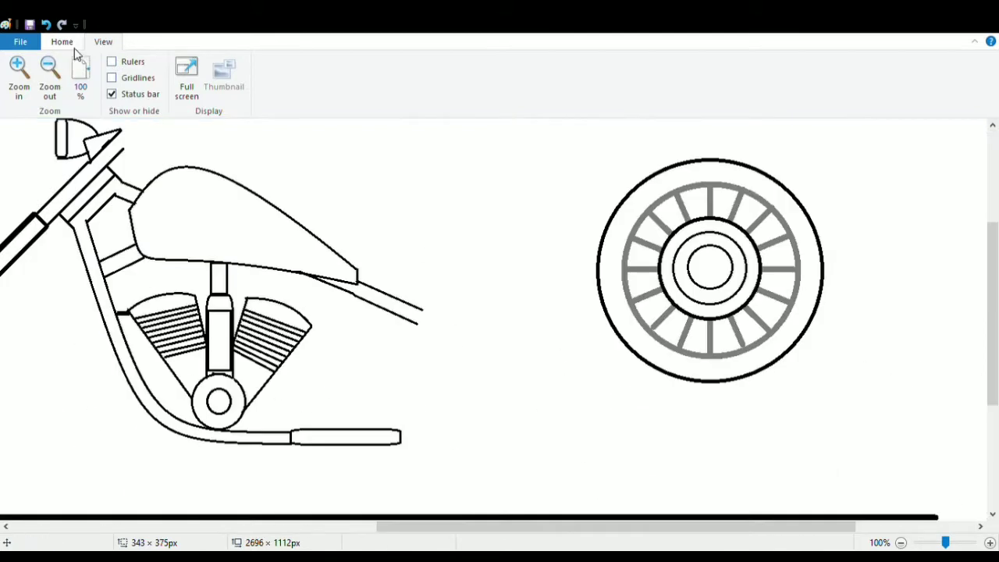
left_click(62, 42)
left_click(179, 89)
left_click_drag(740, 160, 709, 160)
left_click(558, 78)
left_click(196, 68)
left_click(738, 162)
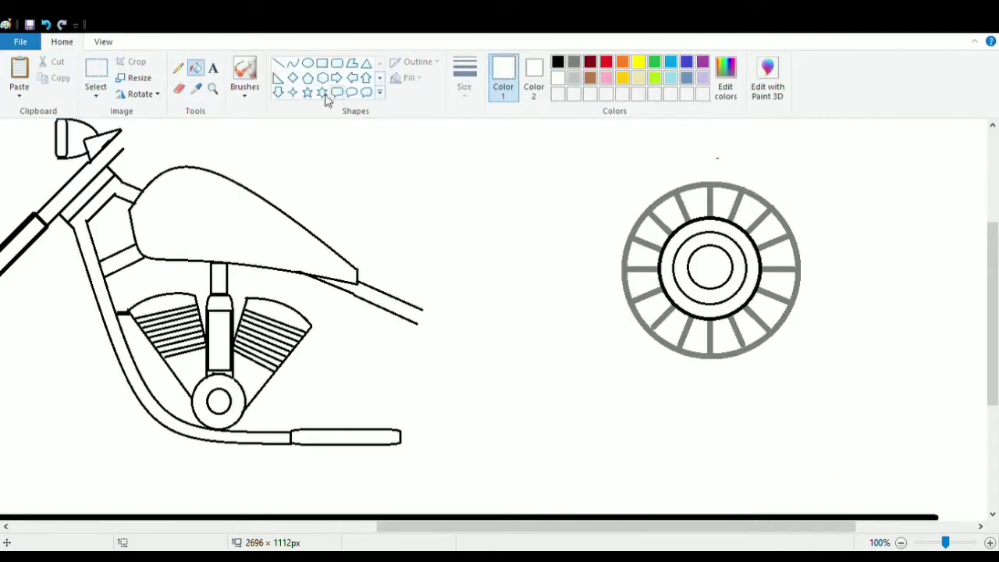
left_click(178, 89)
left_click(95, 78)
mouse_move(616, 168)
left_mouse_down()
mouse_move(812, 364)
mouse_move(798, 345)
mouse_move(784, 346)
mouse_move(785, 355)
left_mouse_up()
left_click(46, 25)
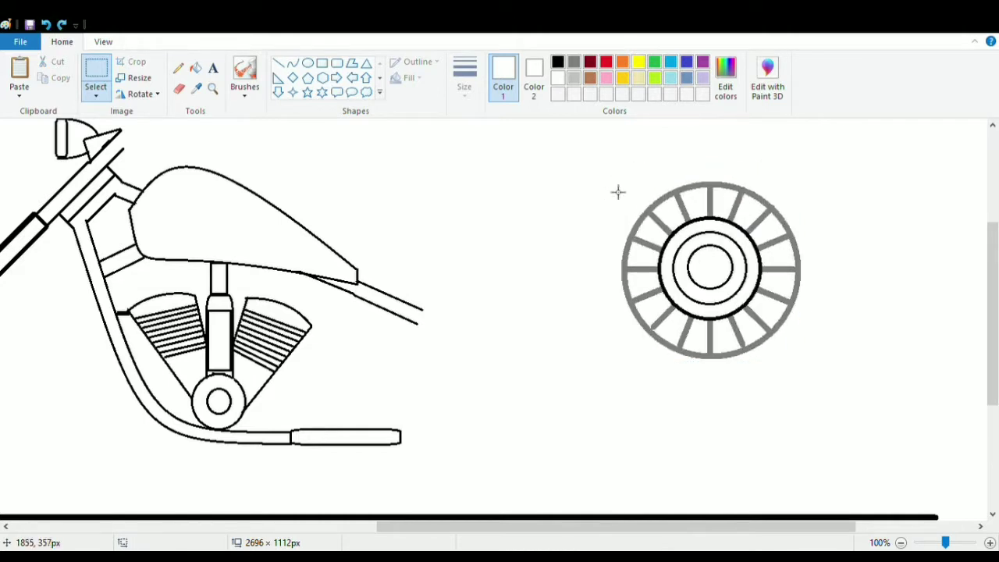
Step: Shrink the spare wheel's rim slightly and draw a black tyre circle about 296 × 293 px centred around it
mouse_move(617, 178)
left_mouse_down()
mouse_move(807, 370)
mouse_move(783, 352)
left_mouse_up()
left_click(307, 63)
left_click(558, 62)
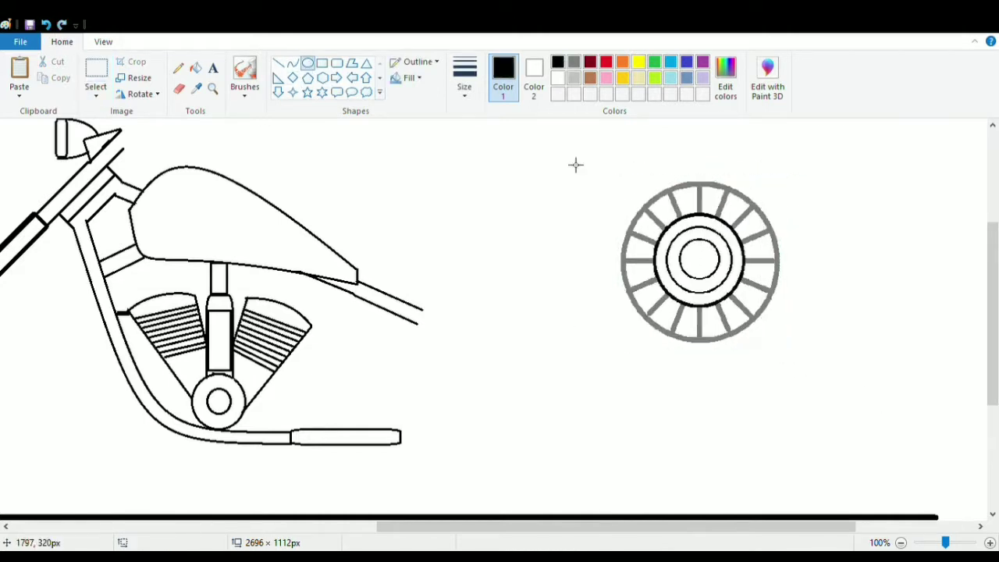
left_click_drag(594, 161, 813, 375)
left_click_drag(743, 287, 740, 283)
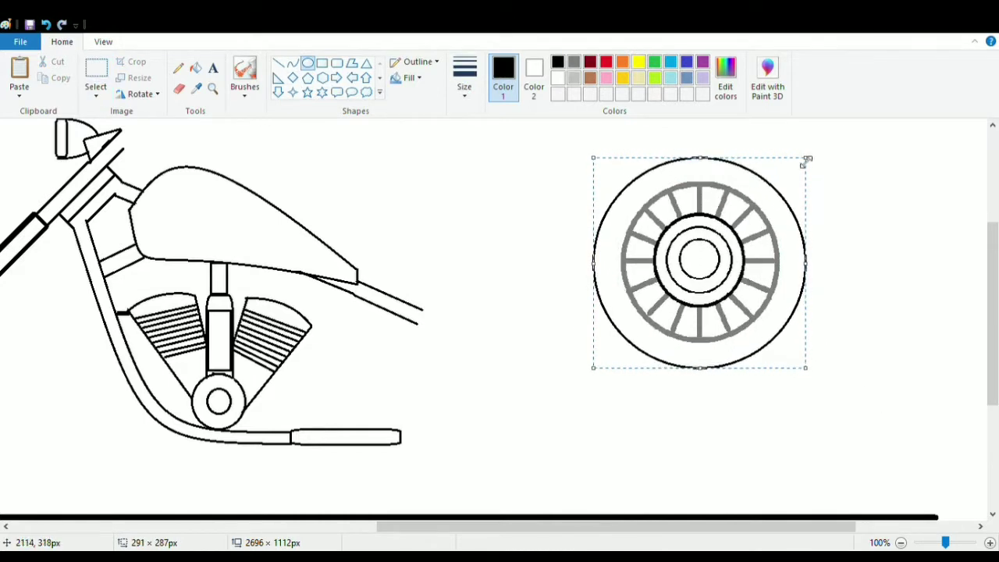
left_click_drag(807, 163, 813, 160)
left_click_drag(732, 252, 730, 254)
left_click_drag(810, 372, 812, 375)
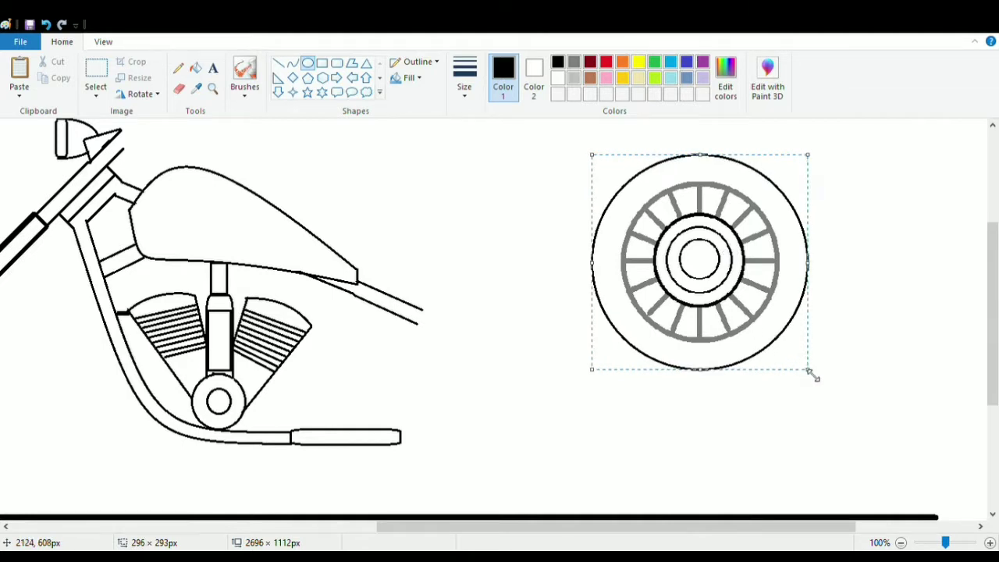
Step: Move the completed rear wheel down onto the ground line, just behind the lower tube
left_click(103, 42)
left_click(49, 70)
left_click(62, 41)
left_click(95, 75)
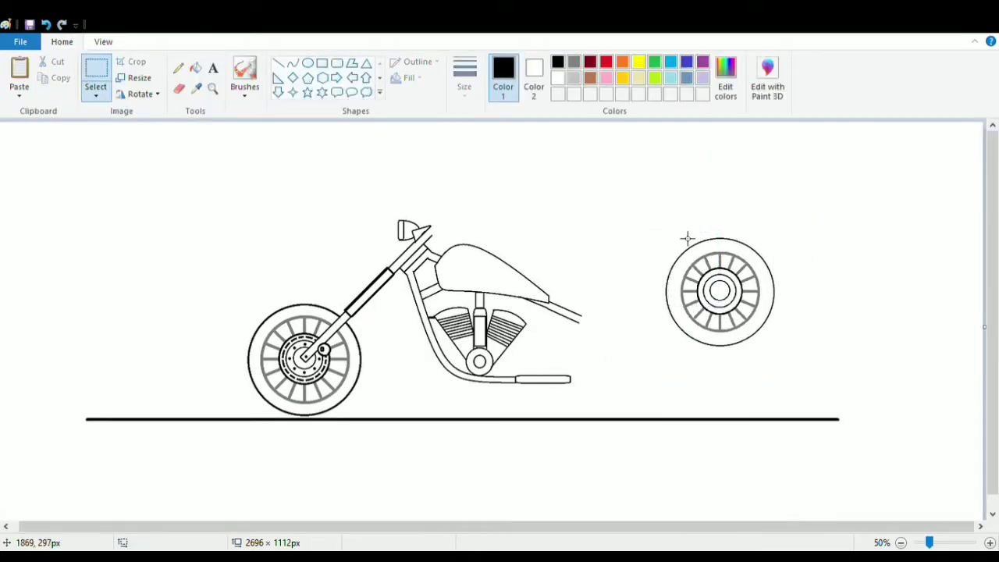
left_click_drag(664, 231, 784, 356)
left_click_drag(753, 313, 682, 377)
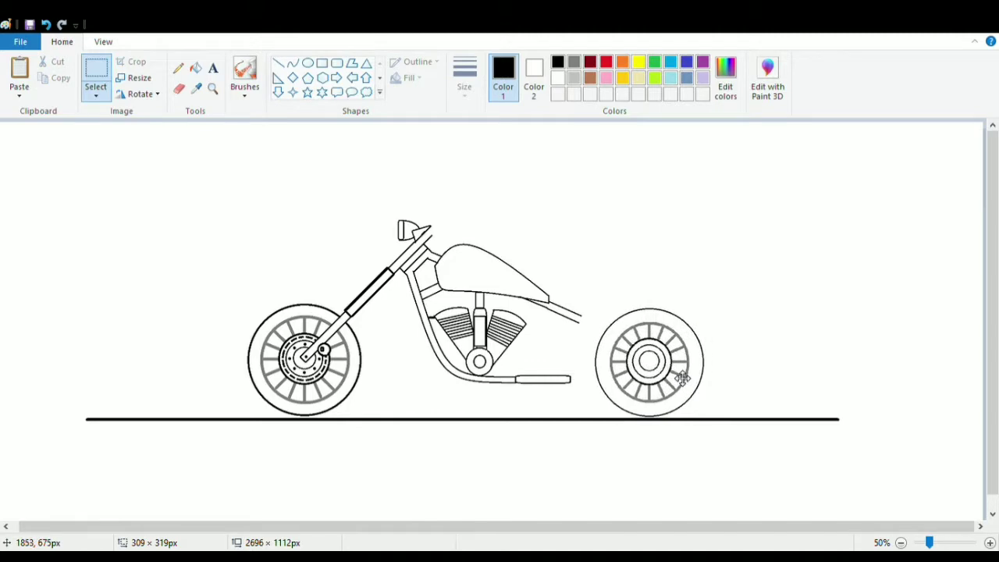
left_click(541, 186)
Step: Draw a thin horizontal rectangle from the rounded tube section's rear end to the edge of the rear wheel's hub
left_click(103, 41)
left_click(20, 72)
left_click_drag(346, 526, 655, 526)
scroll(671, 450, "down", 3)
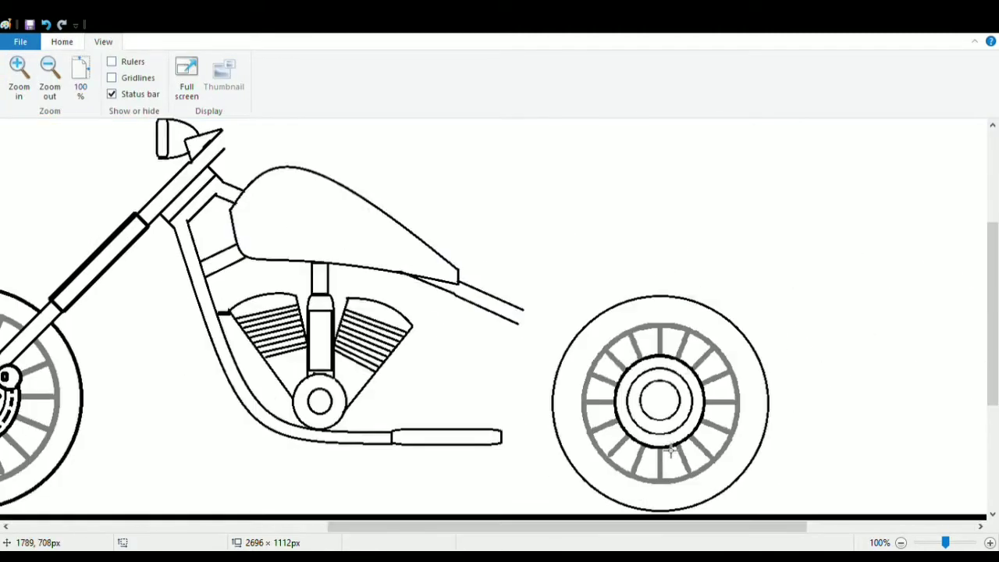
scroll(598, 334, "up", 3)
left_click(62, 41)
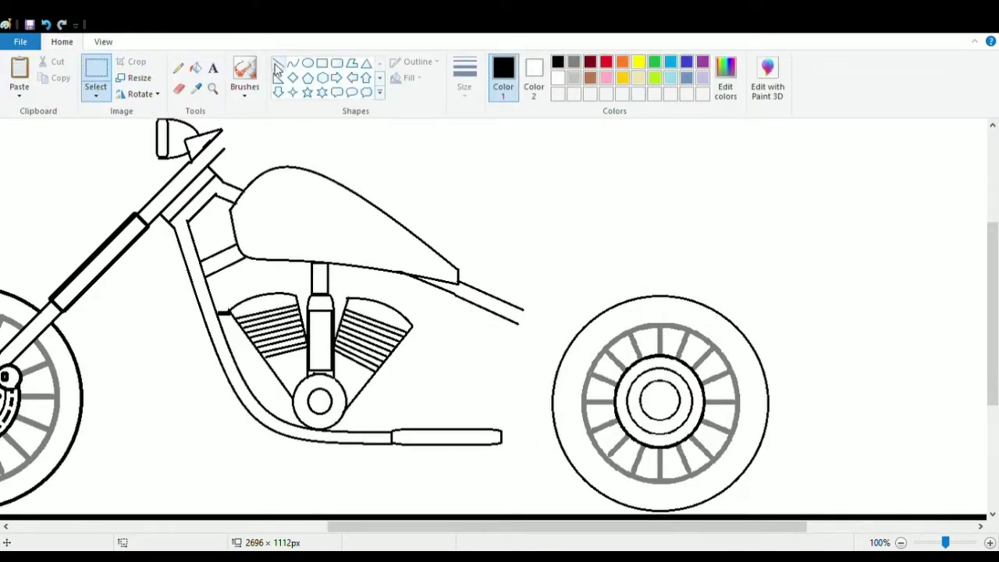
left_click(278, 63)
left_click(322, 62)
left_click_drag(508, 438, 631, 450)
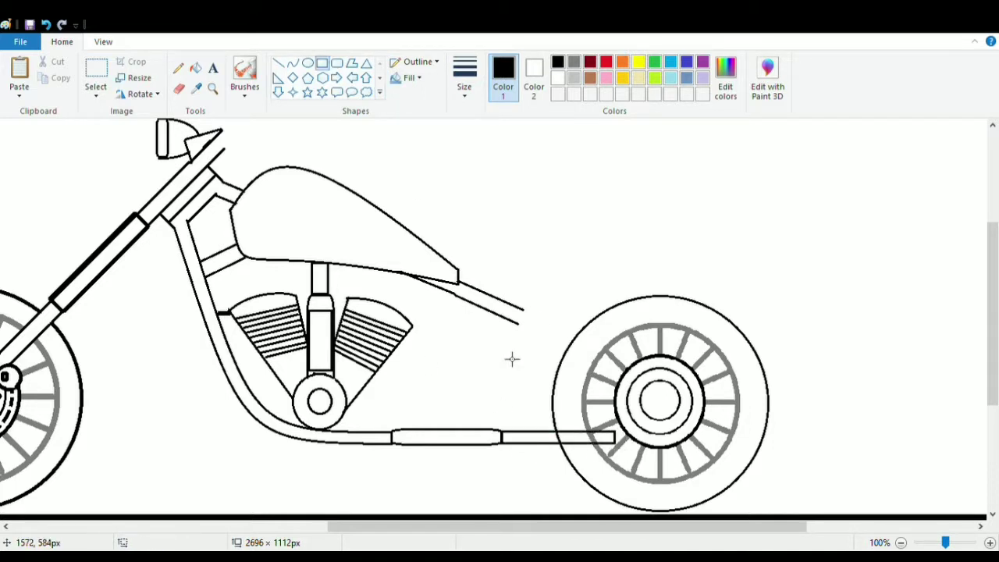
Step: Draw an upward-angled muffler with curves from the tube's end across the rear wheel, closing its tip with a curve about 19 × 34 px
scroll(556, 269, "down", 3)
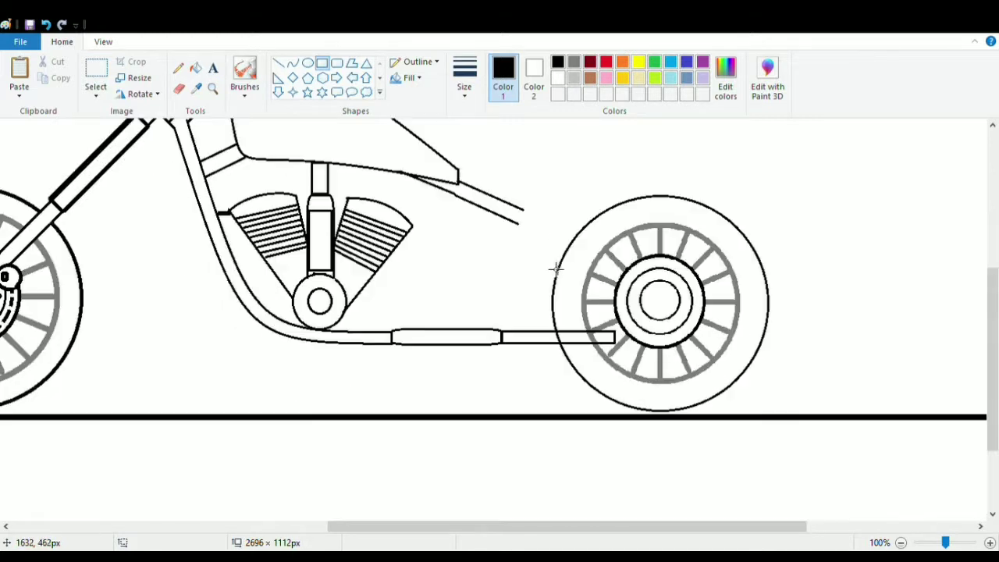
left_click(293, 63)
left_click_drag(615, 331, 773, 249)
mouse_move(685, 301)
left_mouse_down()
mouse_move(627, 315)
mouse_move(784, 274)
left_mouse_up()
left_click_drag(708, 327, 650, 363)
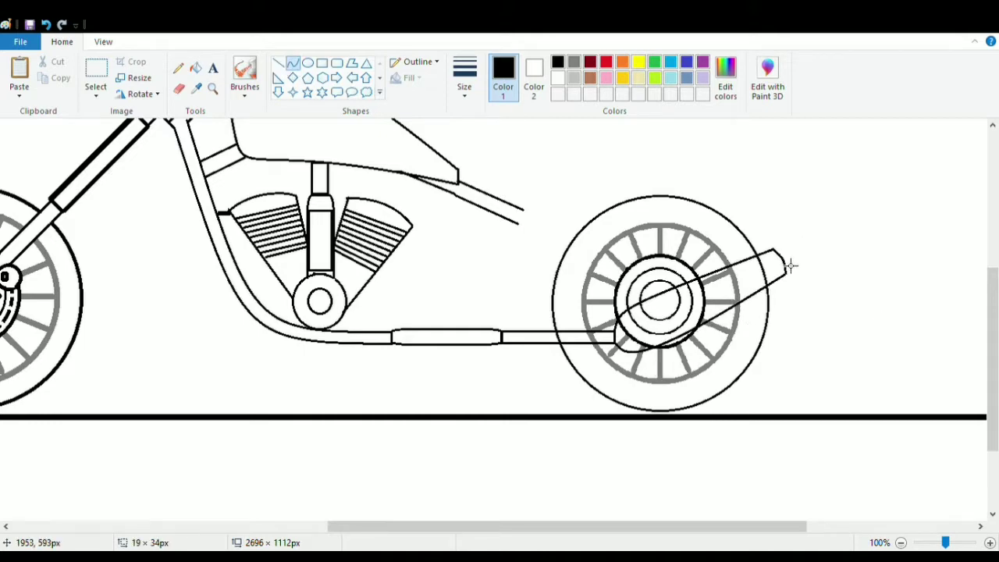
left_click(790, 265)
Step: Clear the grey rim and spoke pieces inside the muffler outline by filling them with white
left_click(103, 42)
left_click(18, 70)
left_click_drag(485, 526, 682, 526)
scroll(697, 488, "up", 3)
left_click(62, 42)
left_click(179, 89)
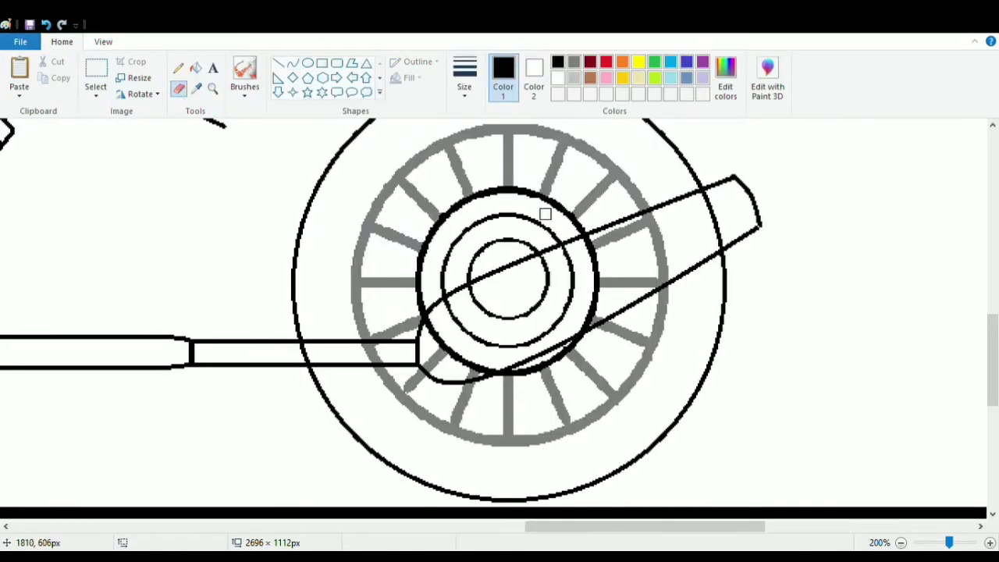
left_click(557, 77)
left_click(195, 68)
left_click(653, 229)
left_click(468, 373)
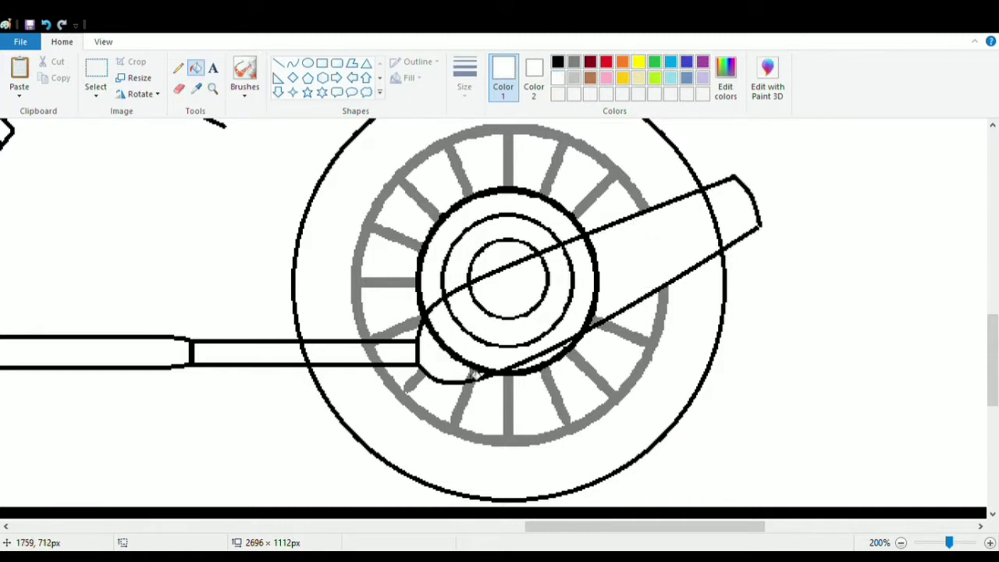
Step: Erase the hub circles and tyre lines crossing the muffler and exhaust tube, and clear the leftover grey rim inside the tube
key("alt+h")
key("e")
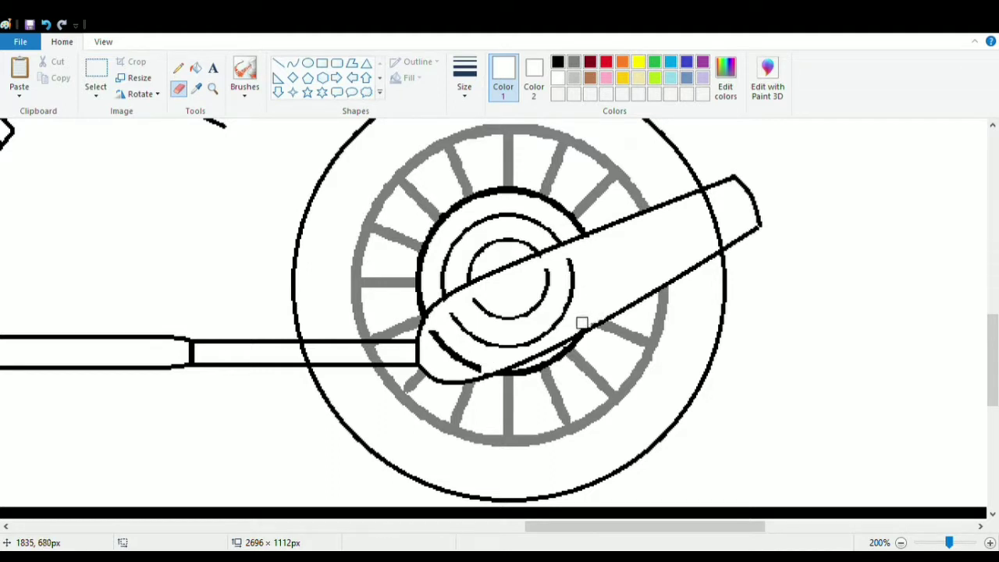
mouse_move(588, 318)
left_mouse_down()
mouse_move(546, 304)
mouse_move(563, 293)
left_mouse_up()
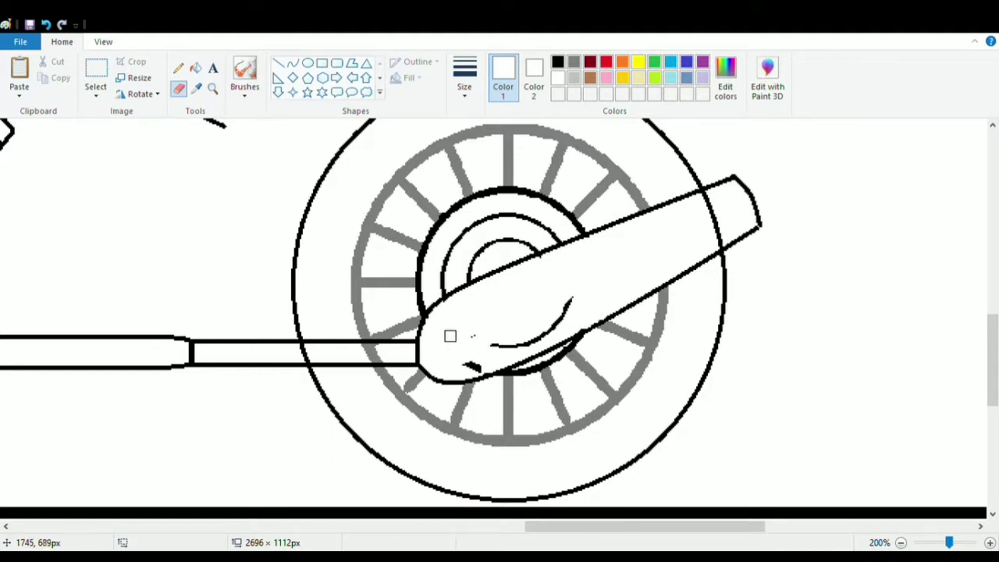
left_click_drag(469, 365, 530, 337)
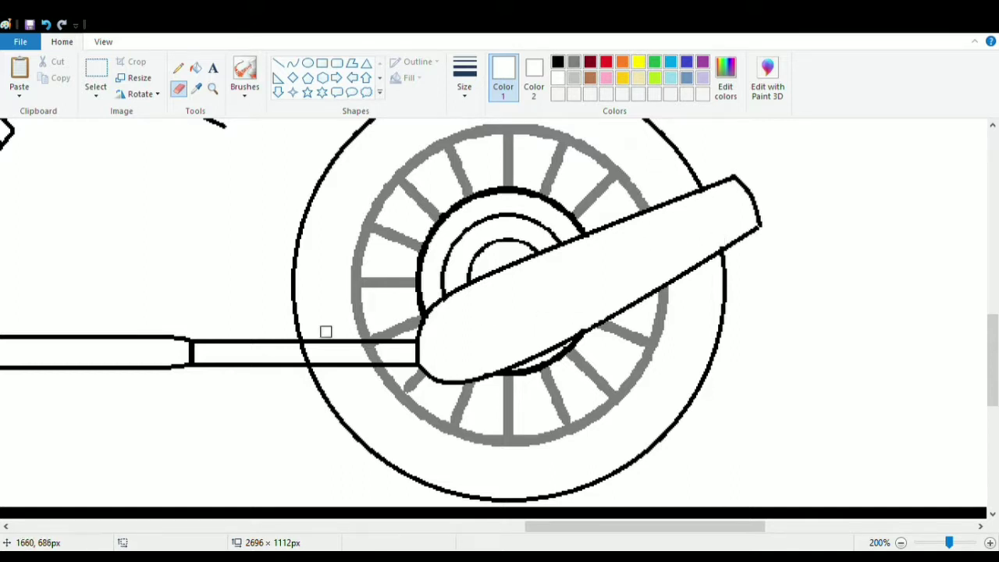
left_click(195, 68)
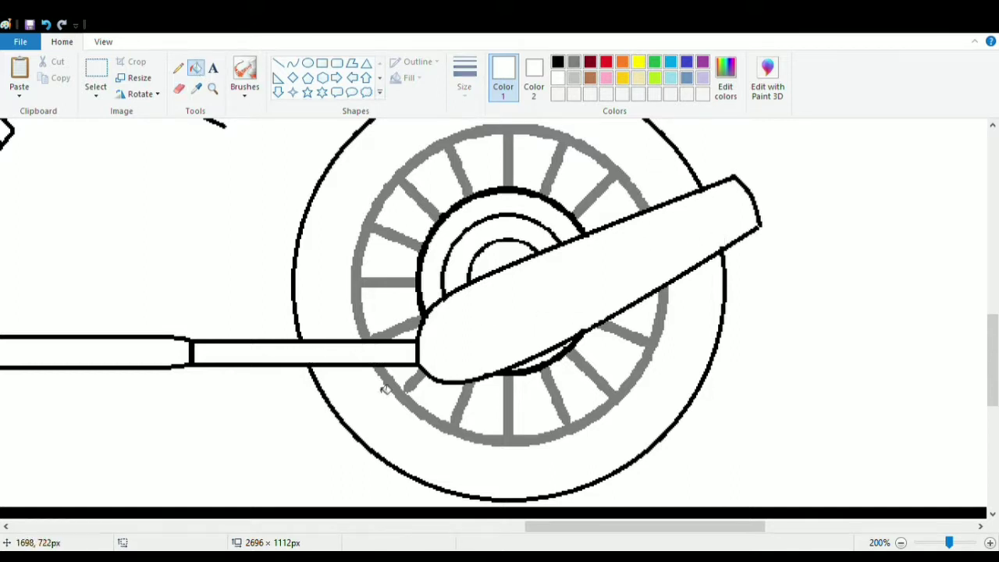
Step: Draw a black end-cap line about 18 × 33 px across the muffler's tip and a lengthwise line about 187 × 83 px along its body
left_click(557, 61)
left_click(278, 62)
left_click_drag(726, 184, 749, 241)
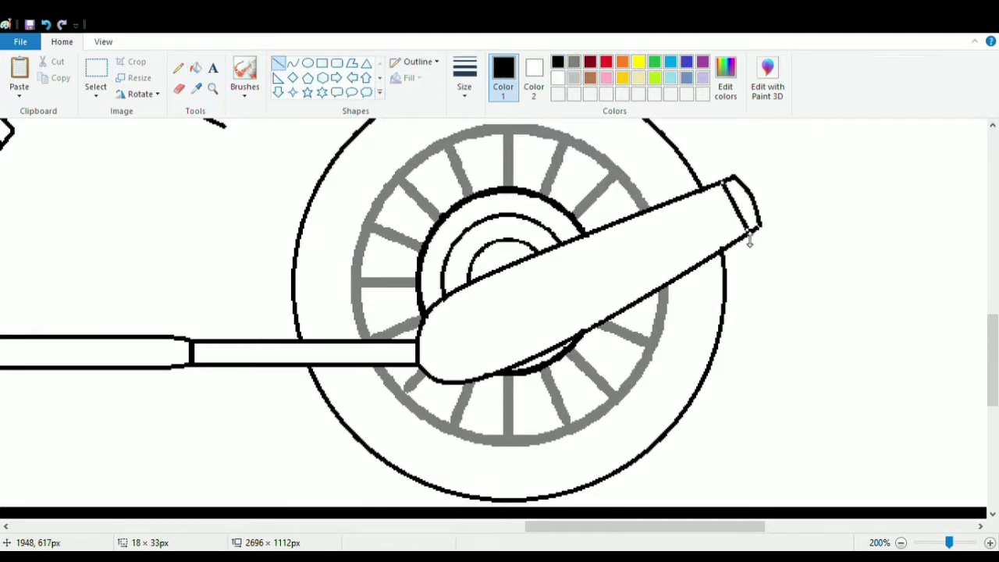
left_click_drag(452, 346, 717, 218)
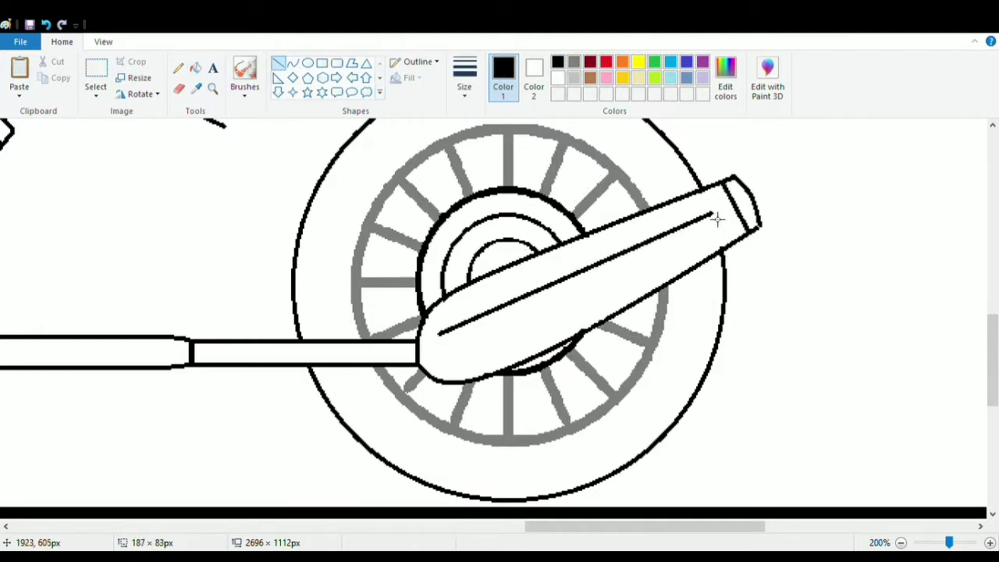
Step: Draw the seat's upper curve from just behind the tank's rear end, rising toward the rear wheel
scroll(761, 260, "up", 2)
left_click_drag(573, 528, 436, 529)
scroll(405, 201, "up", 3)
left_click(103, 41)
left_click(50, 78)
scroll(438, 479, "up", 2)
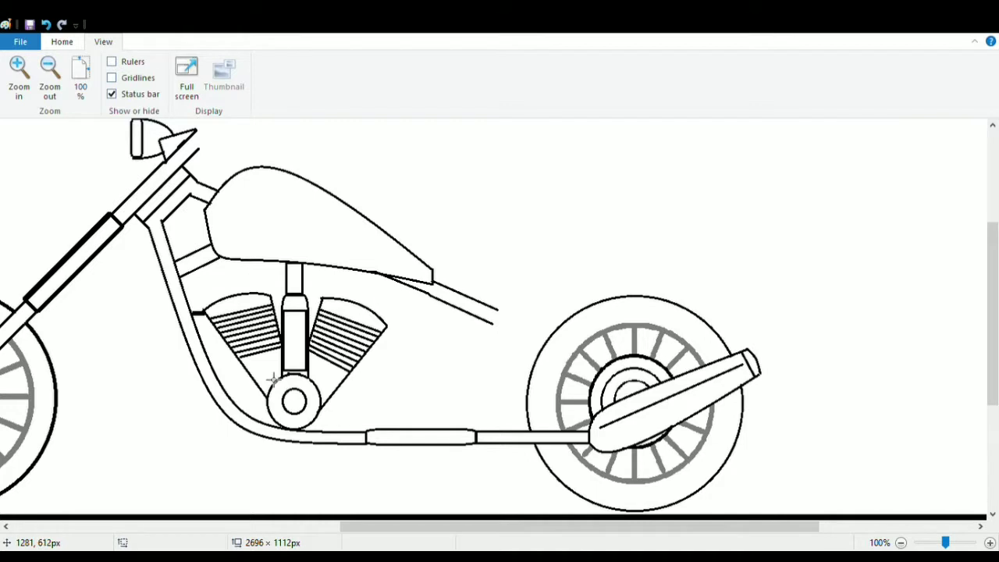
left_click(61, 41)
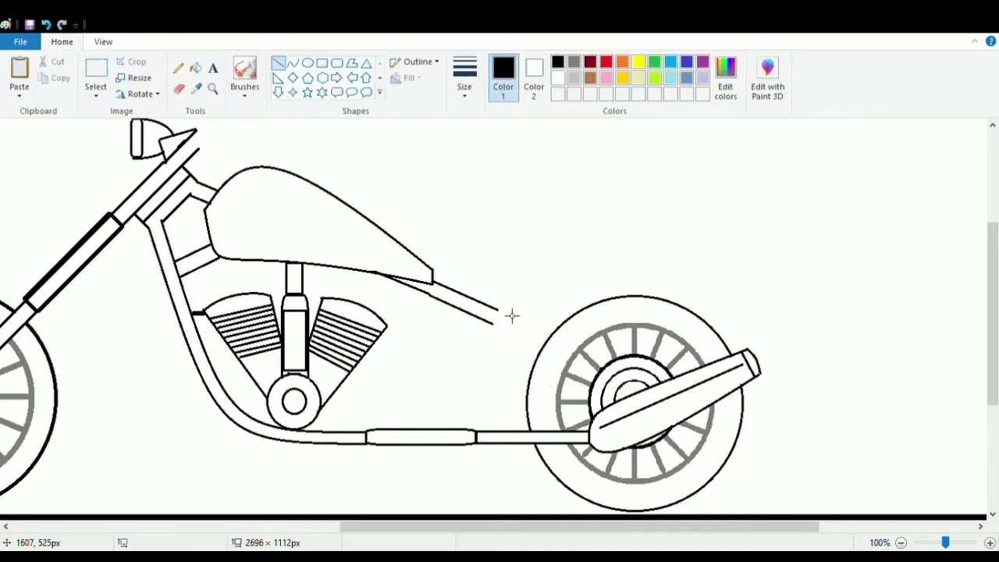
left_click(295, 65)
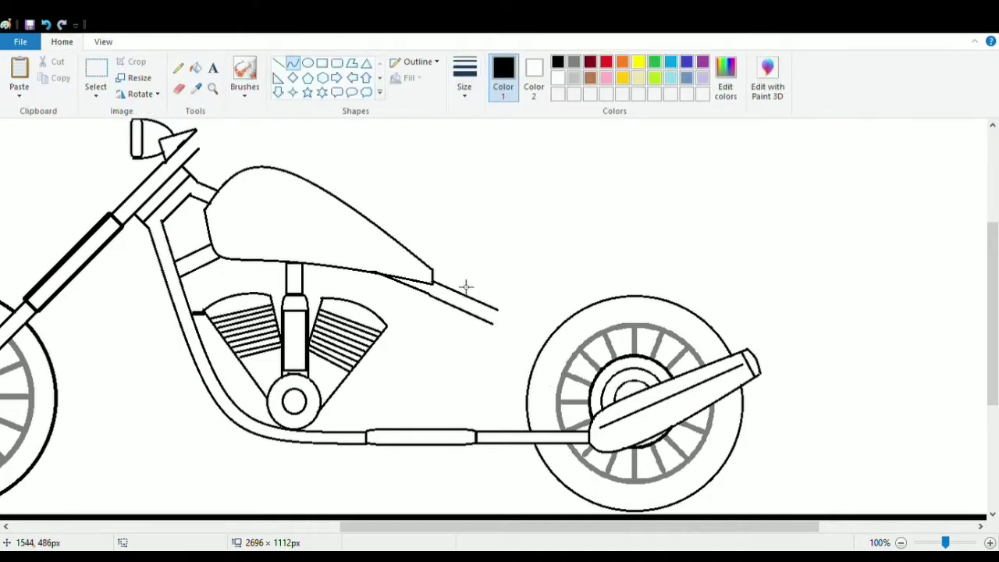
left_click_drag(458, 280, 555, 243)
mouse_move(537, 277)
left_mouse_down()
mouse_move(526, 277)
mouse_move(561, 261)
left_mouse_up()
left_click(549, 270)
Step: Draw the seat's deeper lower curve from the same front point and close its raised rear tip with a short line
mouse_move(459, 262)
left_mouse_down()
mouse_move(448, 261)
mouse_move(455, 287)
mouse_move(585, 249)
left_mouse_up()
left_click(472, 302)
mouse_move(522, 293)
left_mouse_down()
mouse_move(515, 307)
mouse_move(585, 301)
mouse_move(577, 270)
left_mouse_up()
left_click(501, 307)
left_click(562, 236)
left_click(278, 62)
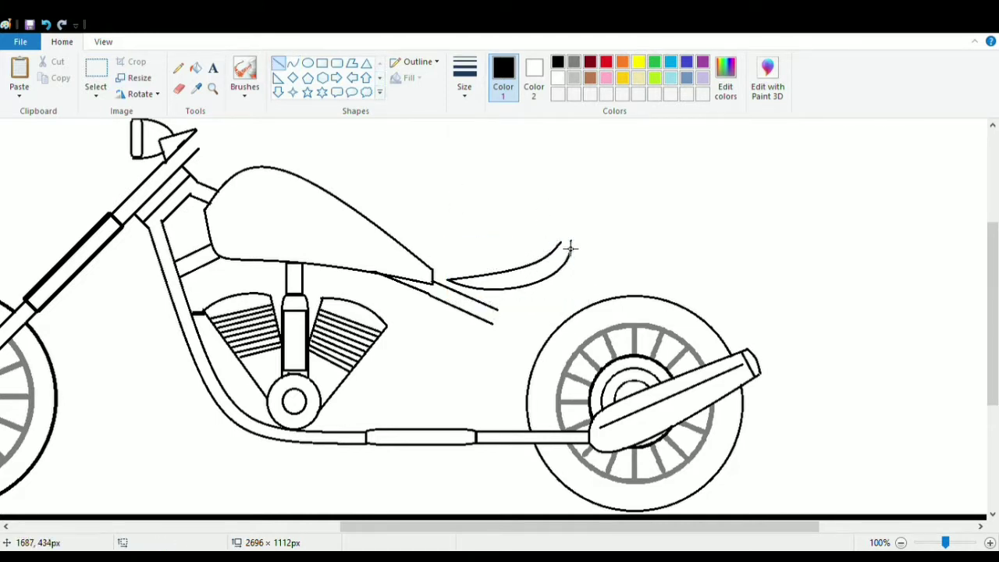
left_click(179, 88)
Step: Draw a slanted frame post of two parallel lines from under the seat down to the rounded tube section's rear end
scroll(606, 259, "down", 3)
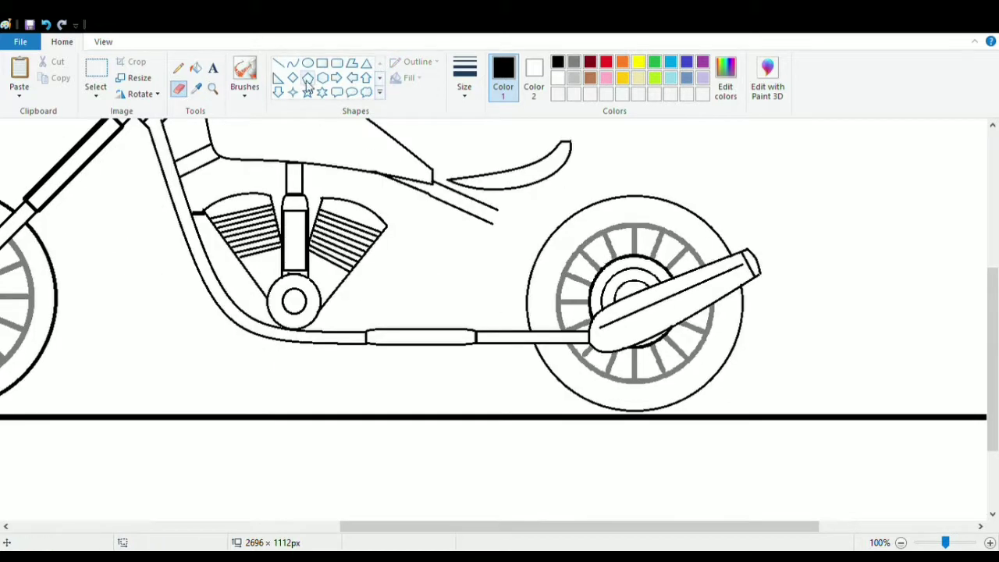
left_click(278, 63)
mouse_move(523, 189)
left_mouse_down()
mouse_move(459, 330)
mouse_move(474, 314)
mouse_move(477, 333)
left_mouse_up()
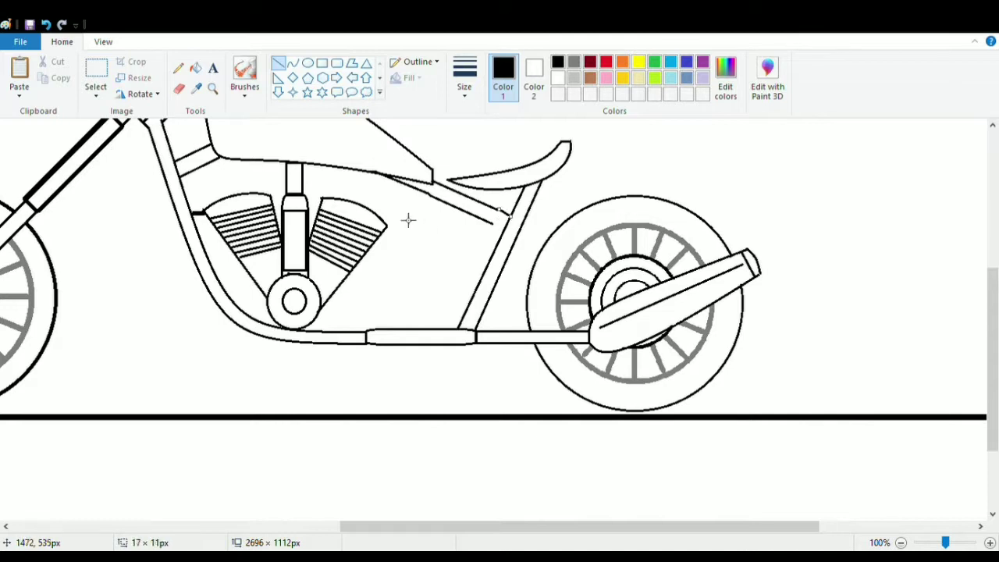
Step: Join the upper frame rails to the slanted post and draw a small ribbed block under the seat with short lines
left_click_drag(495, 224, 515, 208)
left_click(540, 218)
left_click(501, 168)
left_click(500, 168)
left_click(498, 168)
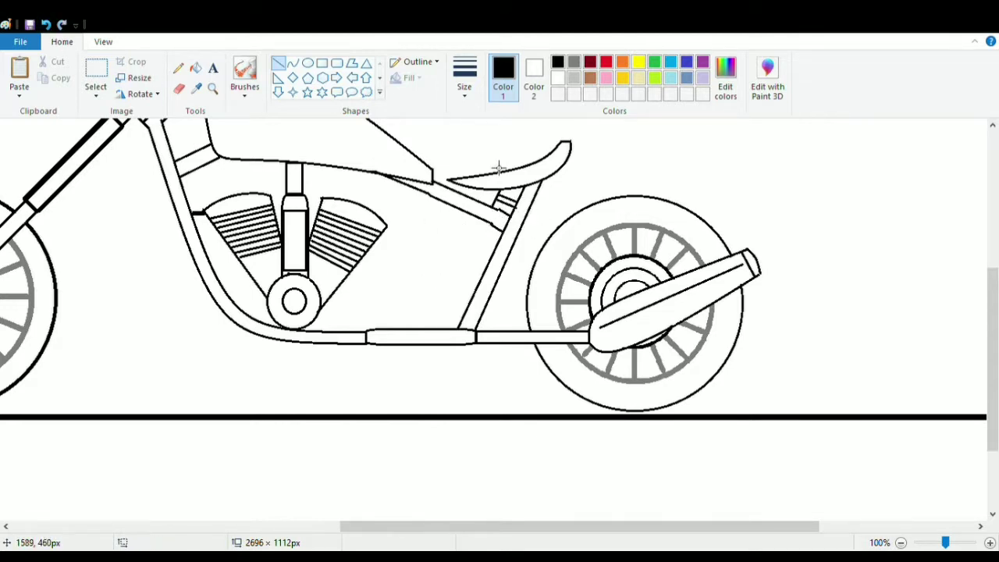
left_click(179, 90)
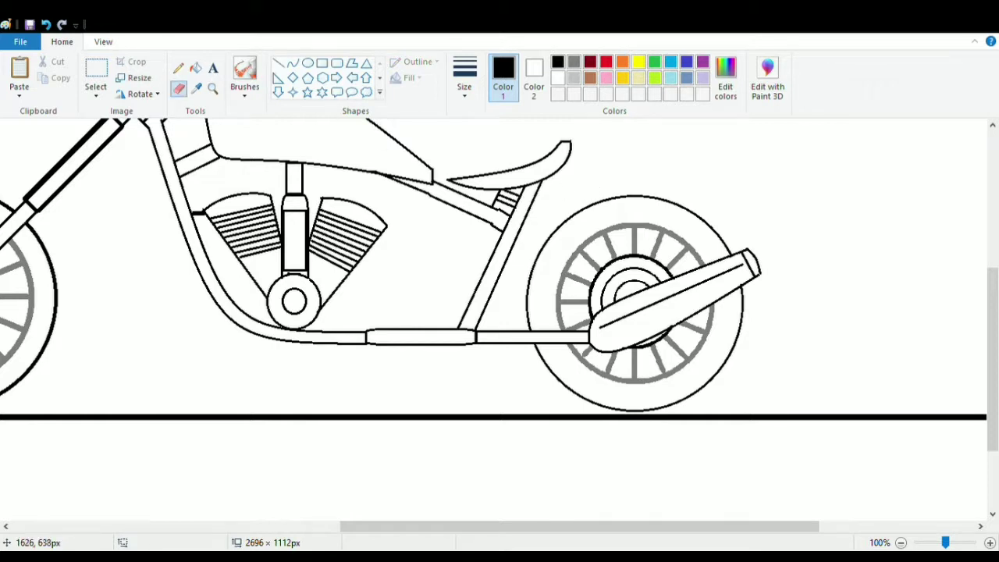
Step: Draw a diagonal strut of two parallel lines, about 130 × 130 px, from the post's top to the rear wheel's hub
left_click(279, 63)
left_click_drag(525, 215, 645, 294)
left_click(46, 25)
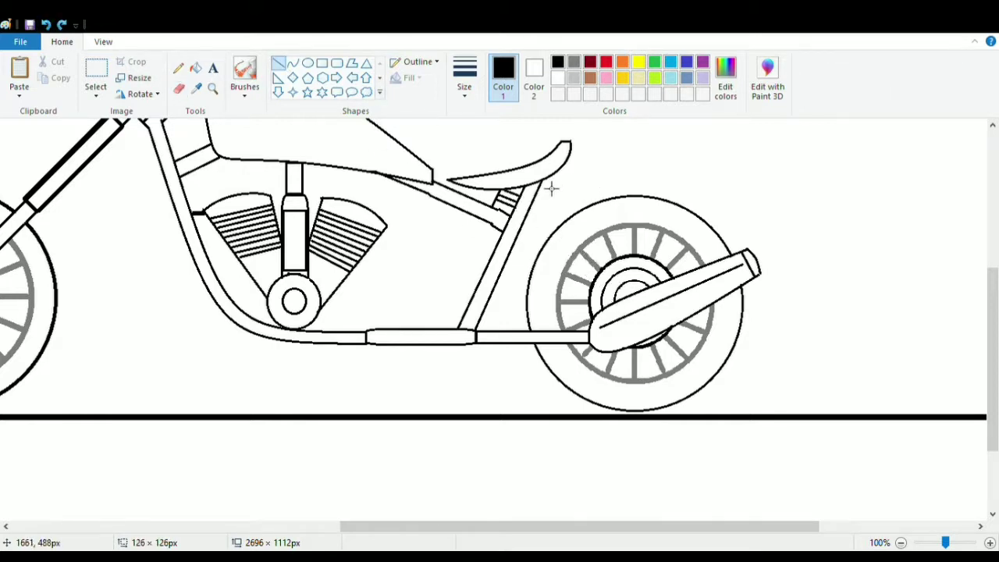
mouse_move(544, 181)
left_mouse_down()
mouse_move(635, 295)
mouse_move(645, 294)
mouse_move(540, 188)
left_mouse_up()
left_click(46, 25)
left_click_drag(618, 289, 535, 198)
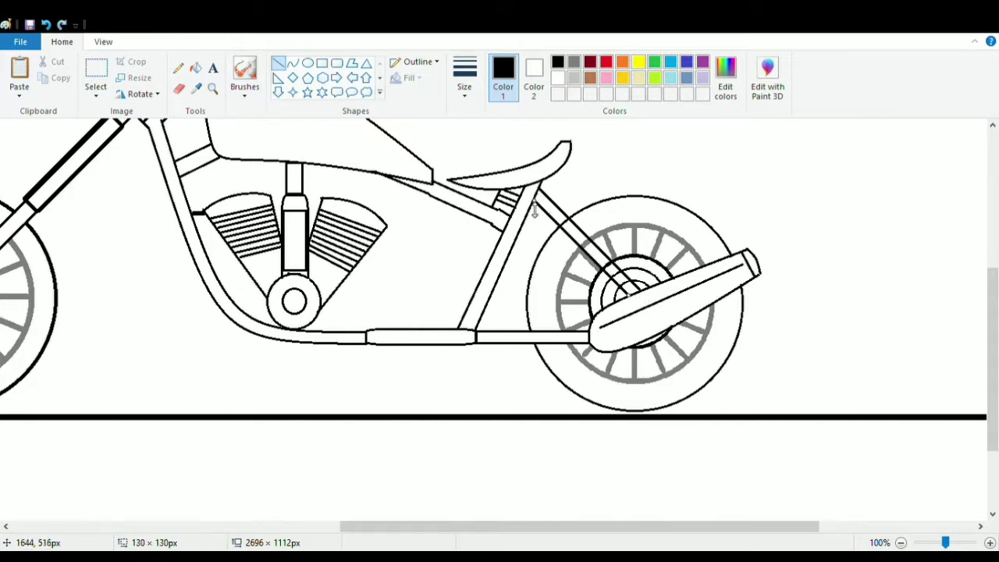
Step: Clear the tyre, rim and hub lines that run through the inside of the diagonal strut
key("alt+h")
key("e")
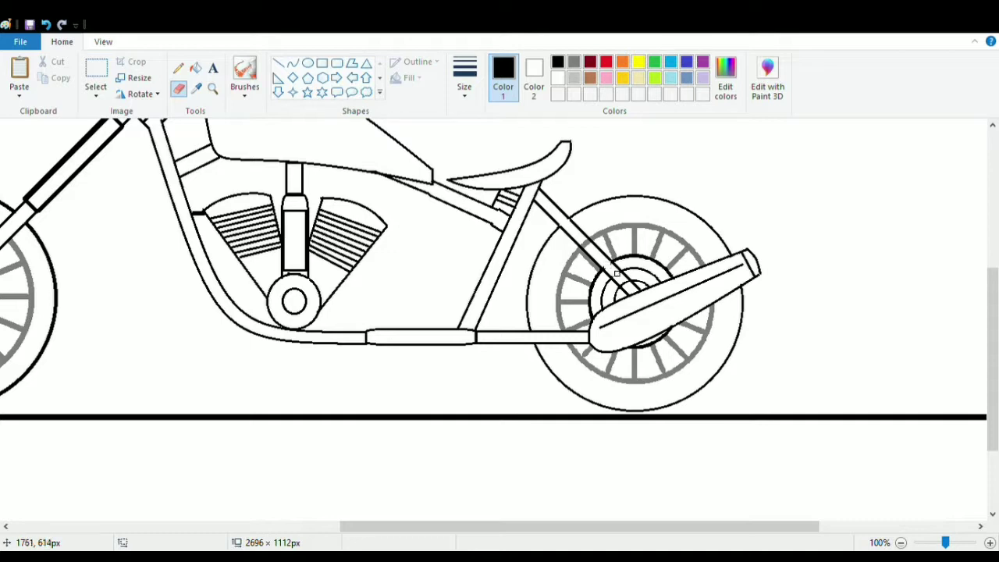
left_click(113, 40)
left_click(20, 76)
scroll(484, 301, "down", 3)
left_click_drag(468, 527, 647, 526)
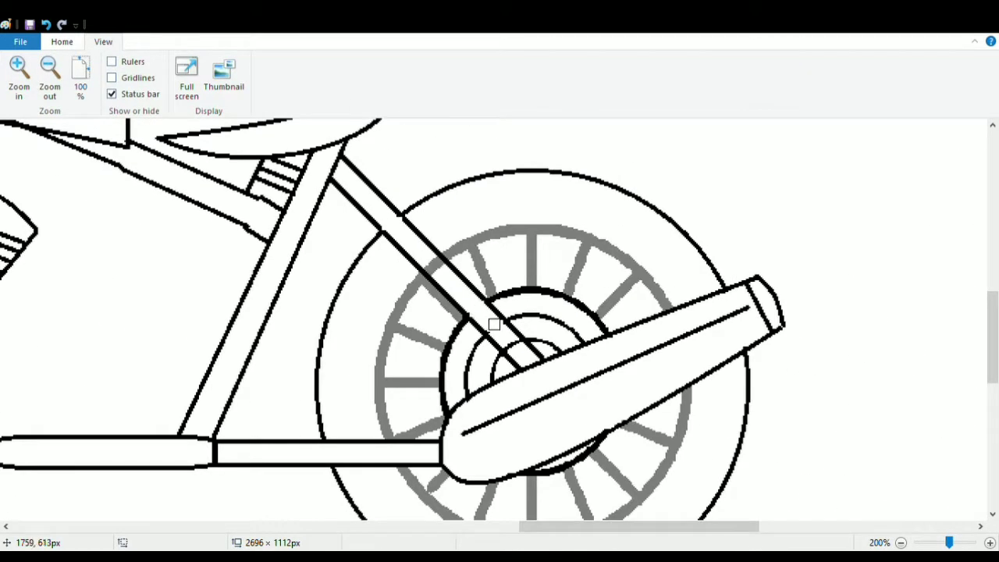
left_click(61, 42)
left_click(557, 78)
left_click(195, 67)
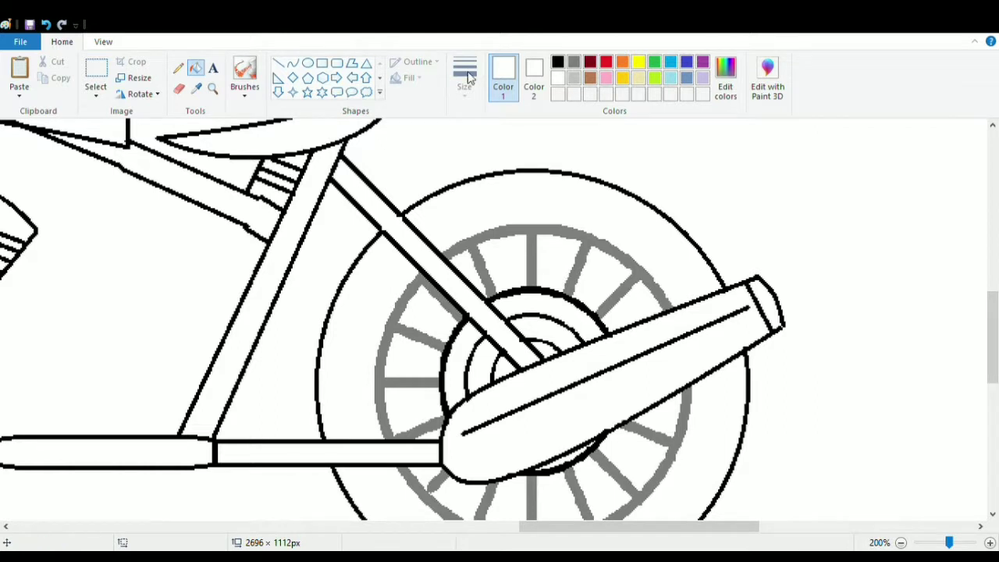
Step: Draw two short black cross lines, about 12 × 13 px, across the upper part of the diagonal strut
left_click(557, 62)
left_click(279, 63)
left_click_drag(371, 190, 357, 207)
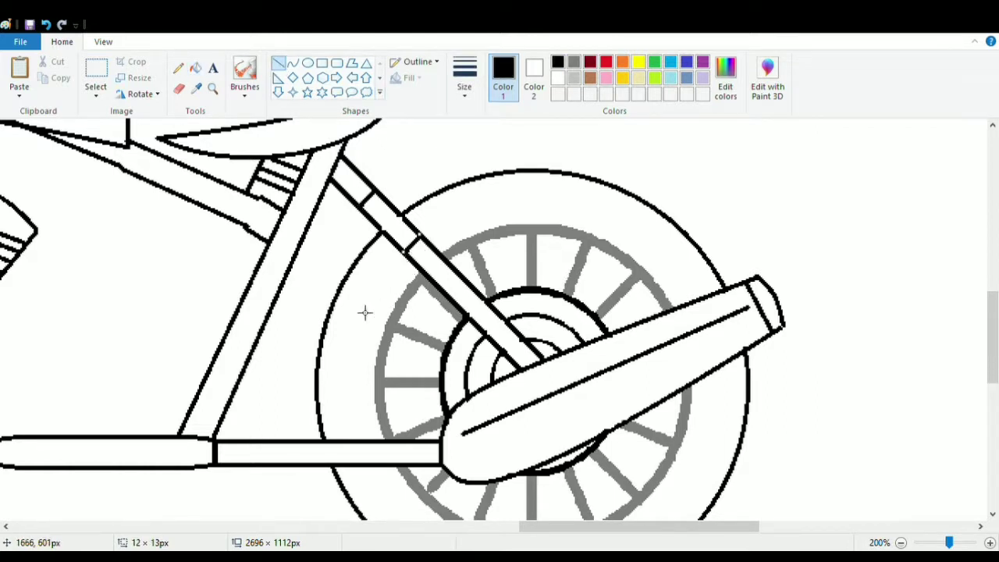
Step: Paint four black bolt dots with the brush around the outer ring of the rear wheel's hub
left_click_drag(548, 526, 530, 527)
left_click(244, 78)
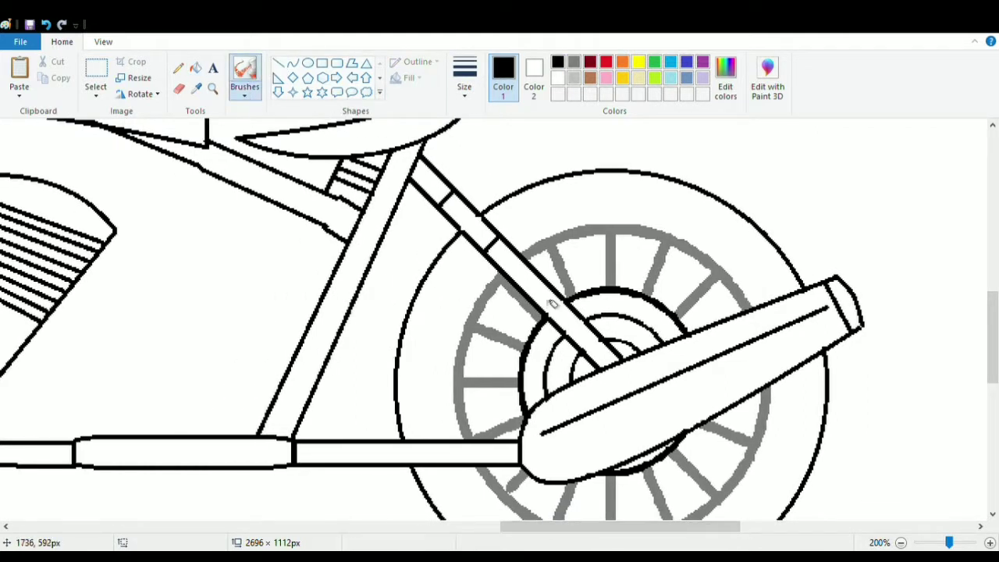
scroll(551, 304, "down", 2)
left_click(611, 206)
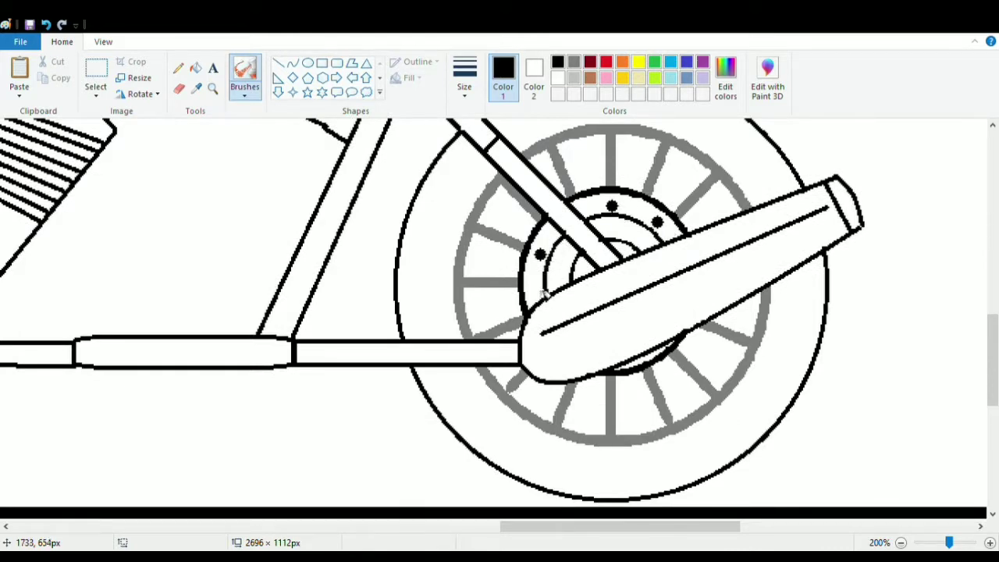
Step: Draw a flat footrest rectangle about 64 × 9 px just below the frame's lower bend, under the engine
scroll(284, 285, "up", 2)
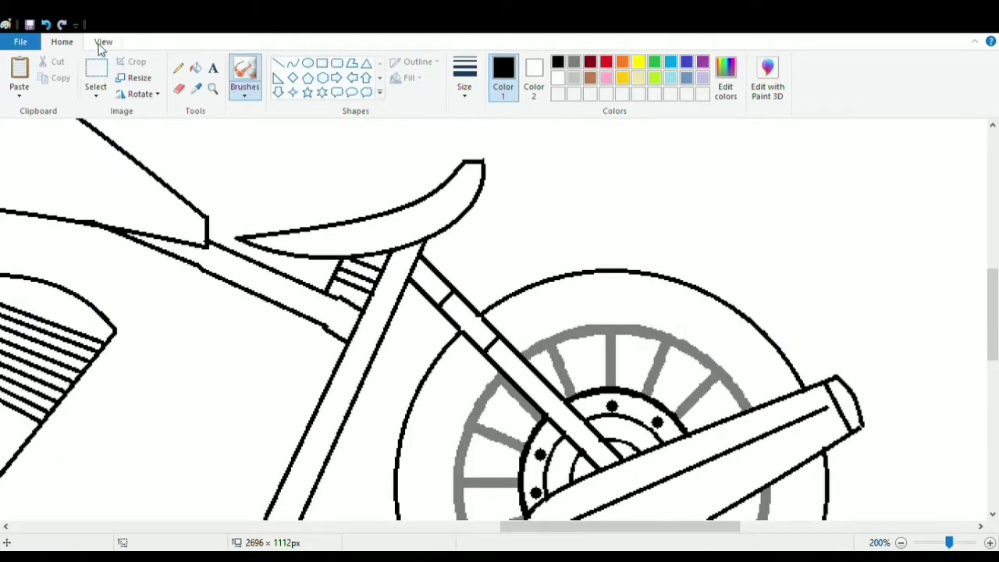
left_click(102, 44)
left_click(50, 76)
scroll(448, 511, "up", 1)
mouse_move(606, 526)
left_mouse_down()
mouse_move(471, 526)
mouse_move(414, 512)
left_mouse_up()
left_click(62, 42)
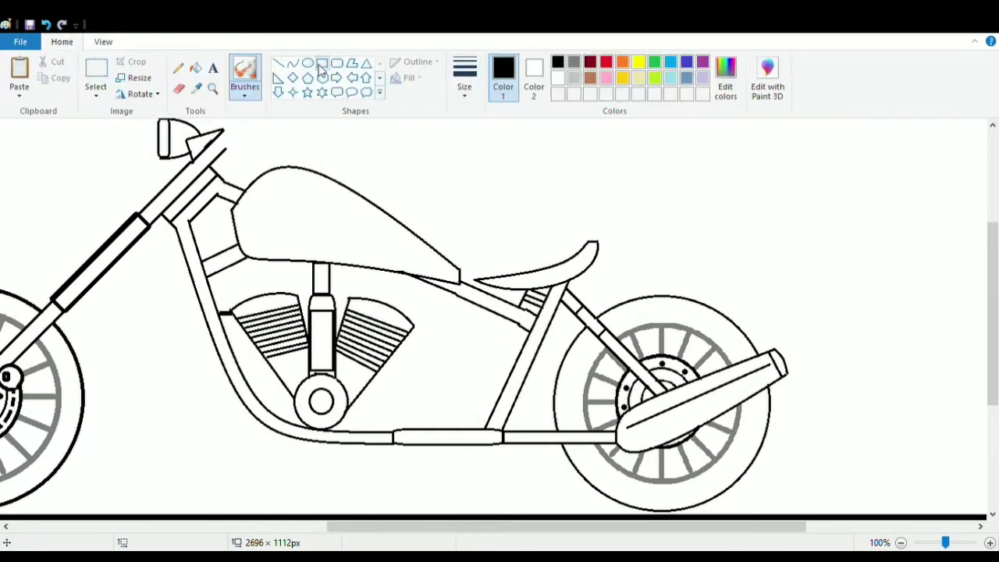
left_click(321, 63)
mouse_move(275, 431)
left_mouse_down()
mouse_move(330, 448)
mouse_move(302, 441)
left_mouse_up()
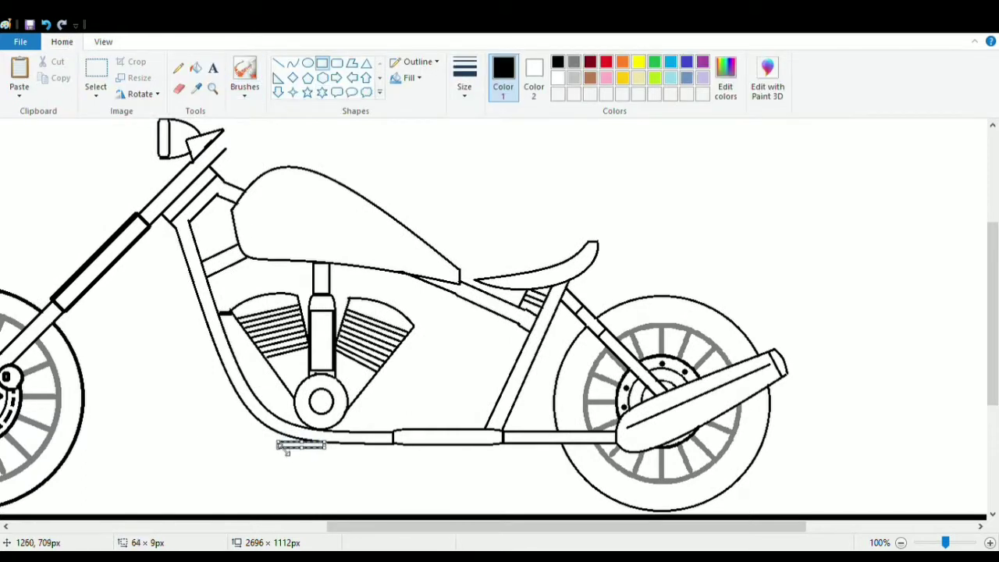
left_click(197, 424)
Step: Draw a rounded box between the engine and the slanted post, with a plain rectangle inside it
left_click(336, 63)
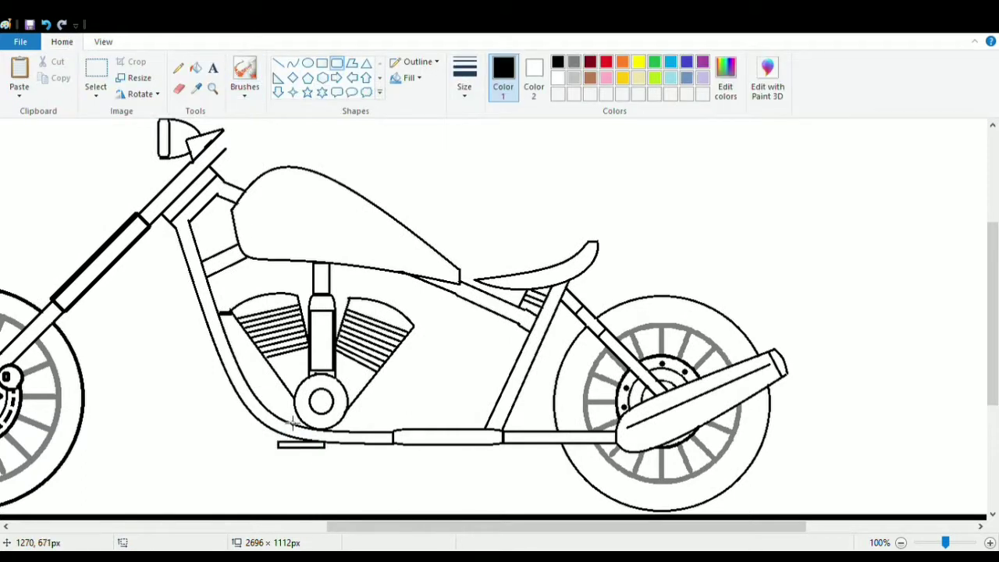
left_click_drag(376, 378, 485, 424)
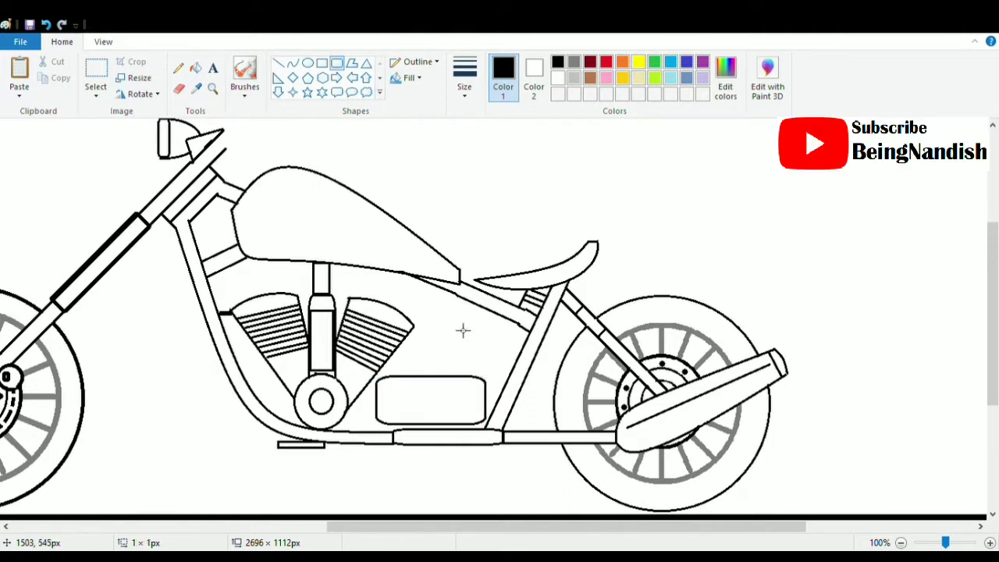
left_click(278, 63)
mouse_move(391, 377)
left_mouse_down()
mouse_move(391, 423)
mouse_move(471, 420)
left_mouse_up()
key("ctrl+z")
left_click(321, 64)
left_click(415, 270)
Step: Add short mount lines between the box and the lower tube, and a small bracket joining the engine's front to the down tube
left_click(277, 62)
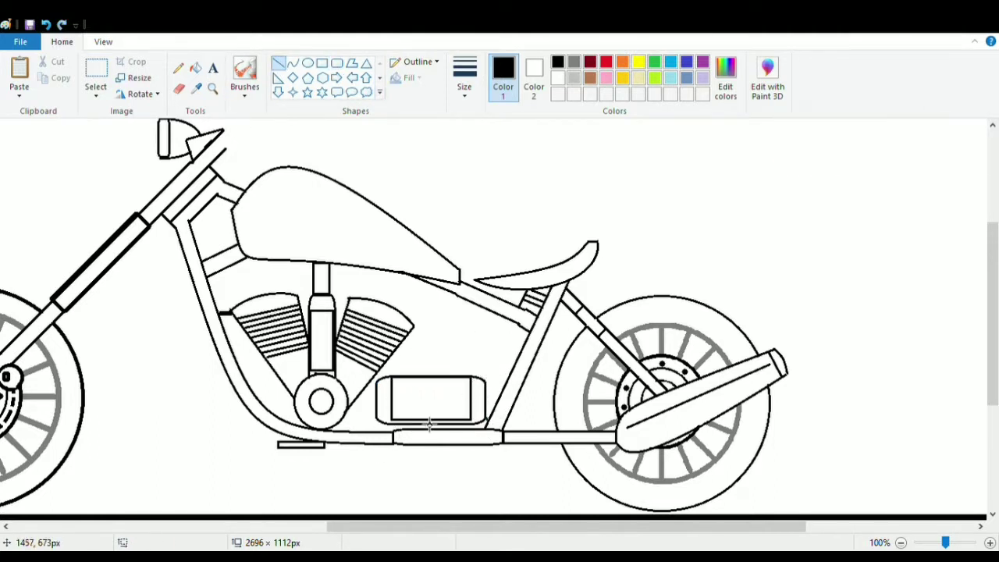
left_click_drag(397, 424, 397, 429)
left_click_drag(272, 373, 253, 391)
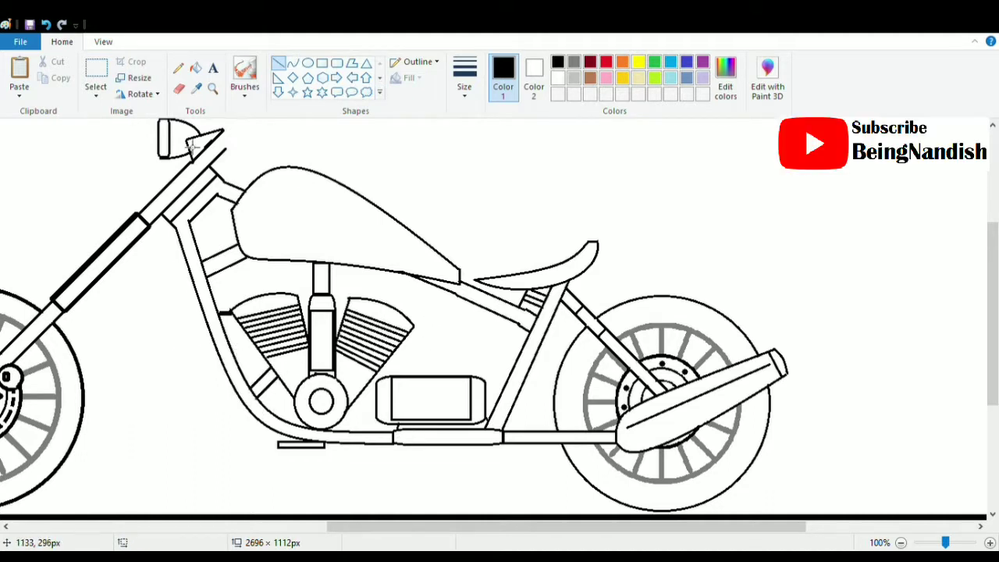
left_click(179, 87)
left_click(278, 62)
Step: Draw a bowed curve from the tank's front edge down to the cross brace beside the down tube
left_click(292, 62)
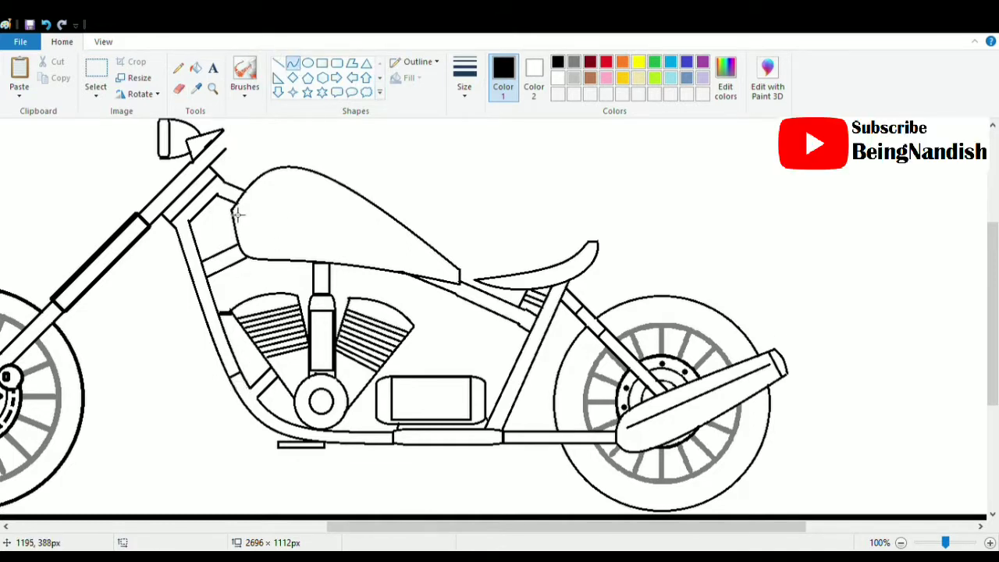
left_click_drag(232, 211, 202, 260)
left_click_drag(216, 235, 209, 223)
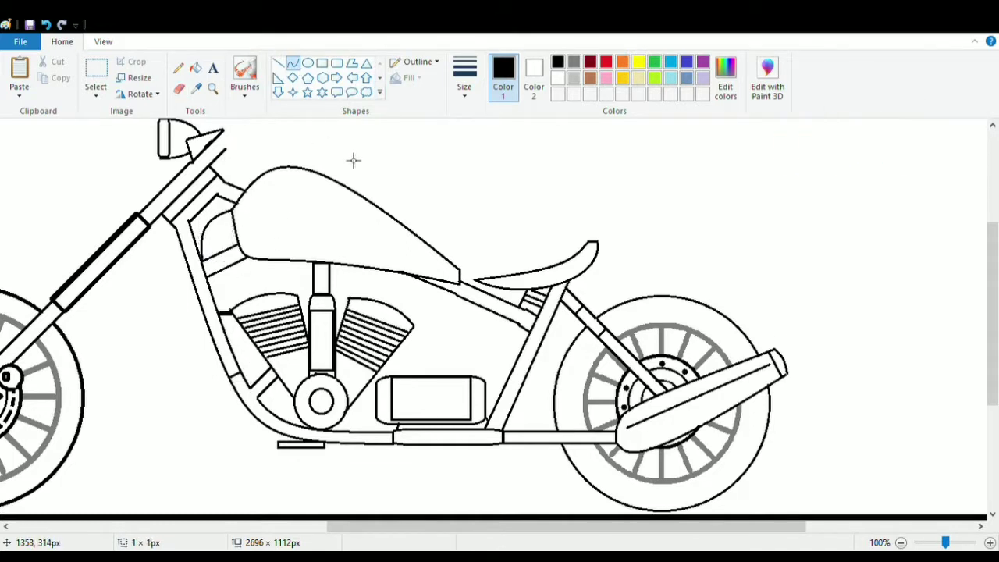
left_click(178, 88)
Step: Draw the handlebar as two parallel humped curves rising from the fork's top and bending back over the tank, the lower about 161 × 75 px
scroll(495, 244, "up", 3)
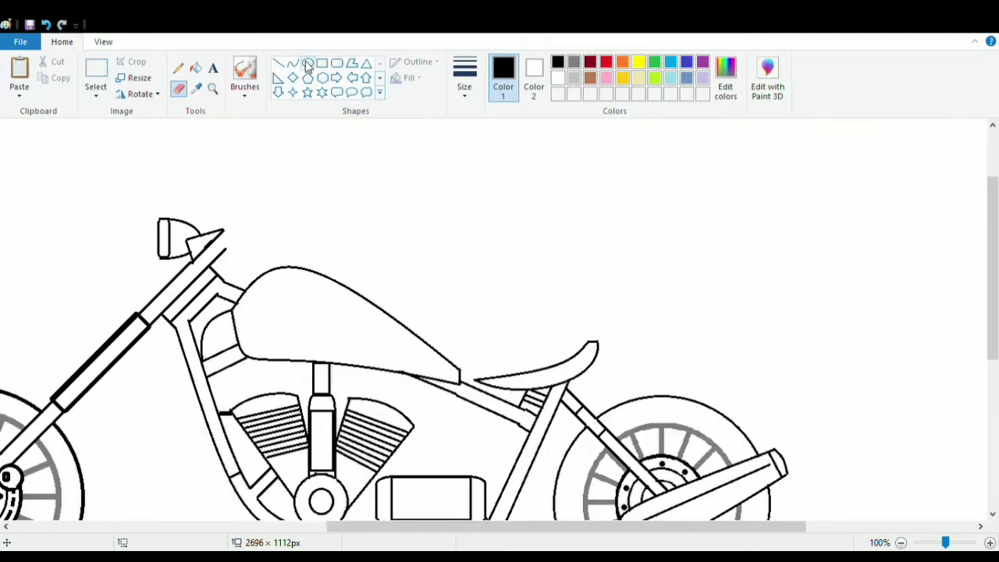
left_click(292, 63)
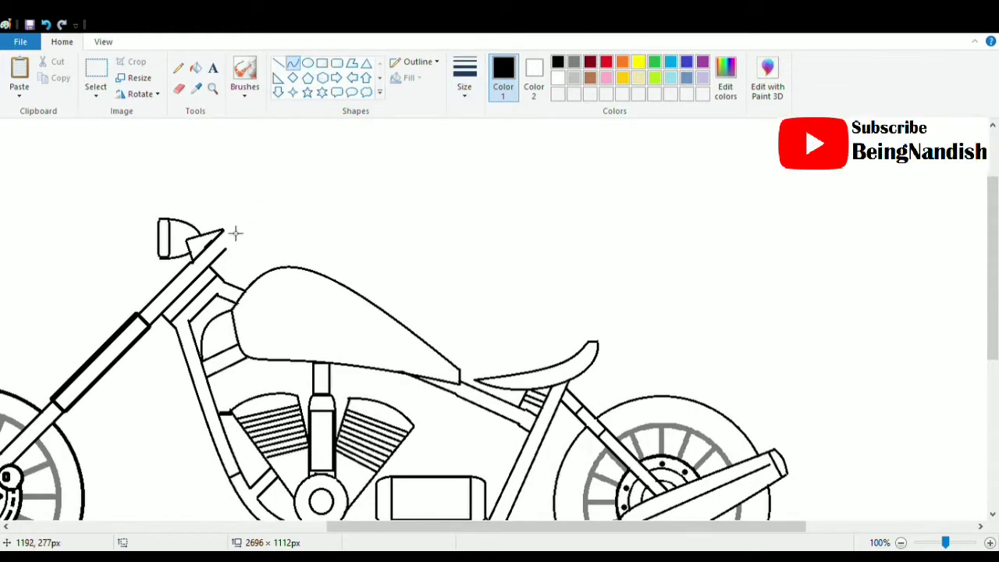
mouse_move(226, 228)
left_mouse_down()
mouse_move(390, 198)
mouse_move(363, 214)
left_mouse_up()
mouse_move(297, 222)
left_mouse_down()
mouse_move(290, 174)
mouse_move(304, 174)
left_mouse_up()
left_click(304, 175)
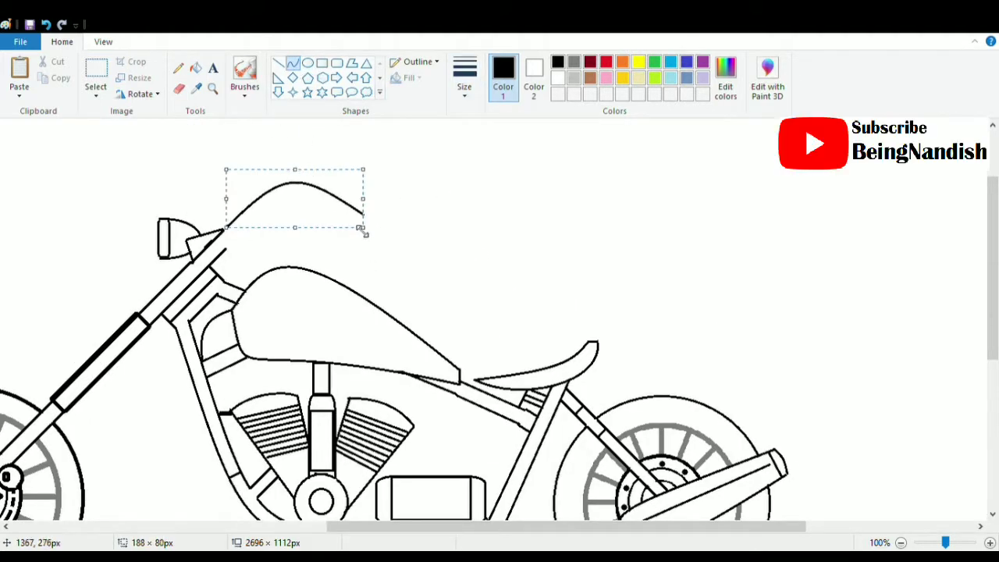
left_click_drag(365, 227, 356, 227)
left_click(405, 216)
left_click_drag(232, 233, 350, 221)
left_click_drag(295, 222, 293, 187)
left_click(291, 186)
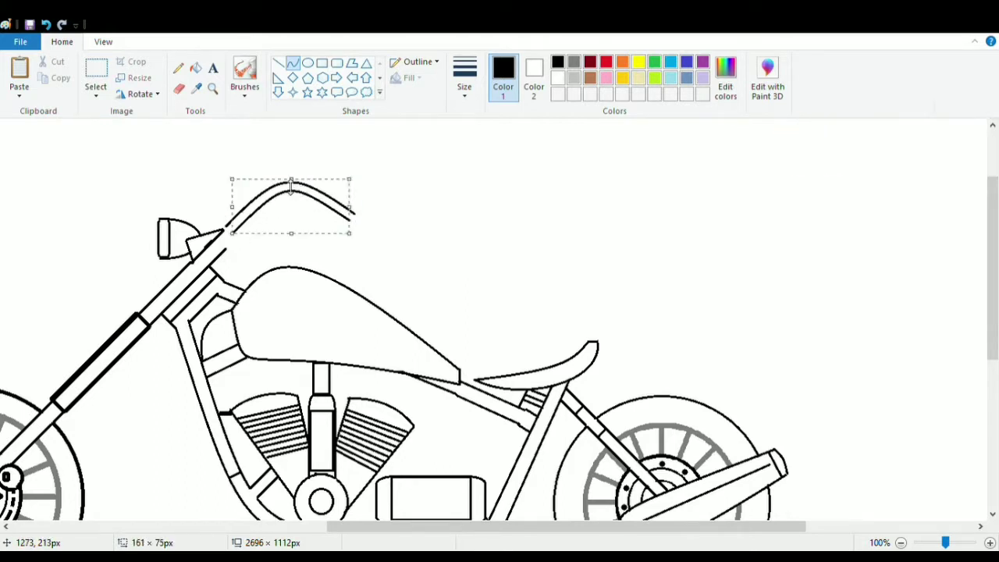
Step: Close the fork's top end with short lines that form a small collar around the base of the handlebar
left_click(279, 63)
left_click(265, 242)
mouse_move(226, 227)
left_mouse_down()
mouse_move(241, 248)
mouse_move(234, 257)
mouse_move(242, 239)
left_mouse_up()
left_click(251, 243)
left_click(254, 244)
left_click(254, 243)
left_click(284, 241)
Step: Trim the rear ends of the handlebar curves and draw a small tilted four-sided clamp over them
left_click(179, 89)
mouse_move(356, 210)
left_mouse_down()
mouse_move(336, 229)
mouse_move(348, 207)
mouse_move(321, 206)
left_mouse_up()
left_click(278, 62)
left_click(179, 89)
left_click(279, 63)
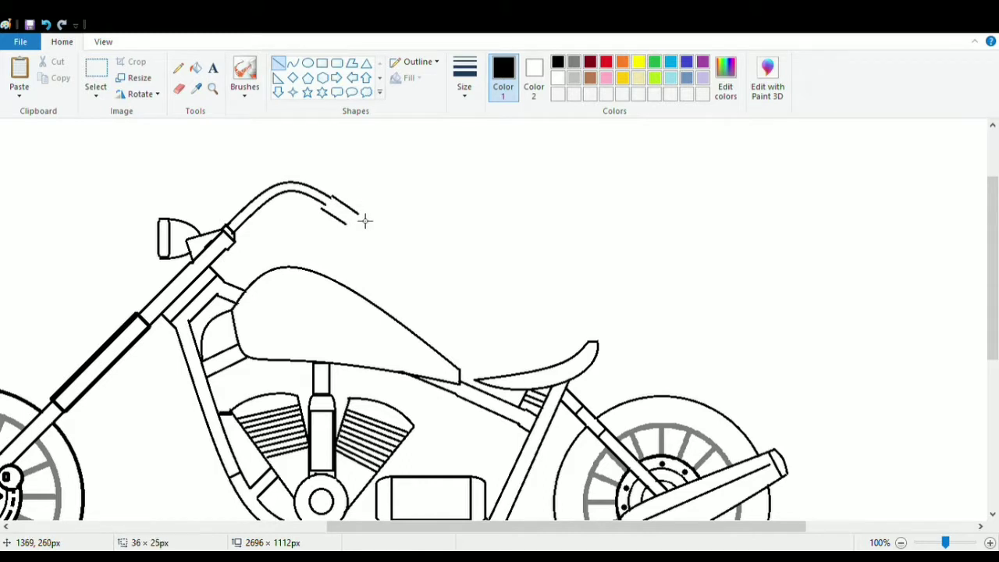
key("ctrl+z")
left_click(103, 42)
left_click(20, 72)
left_click_drag(381, 528, 398, 531)
scroll(550, 308, "up", 1)
mouse_move(582, 266)
left_mouse_down()
mouse_move(560, 296)
mouse_move(583, 306)
left_mouse_up()
scroll(648, 334, "right", 3)
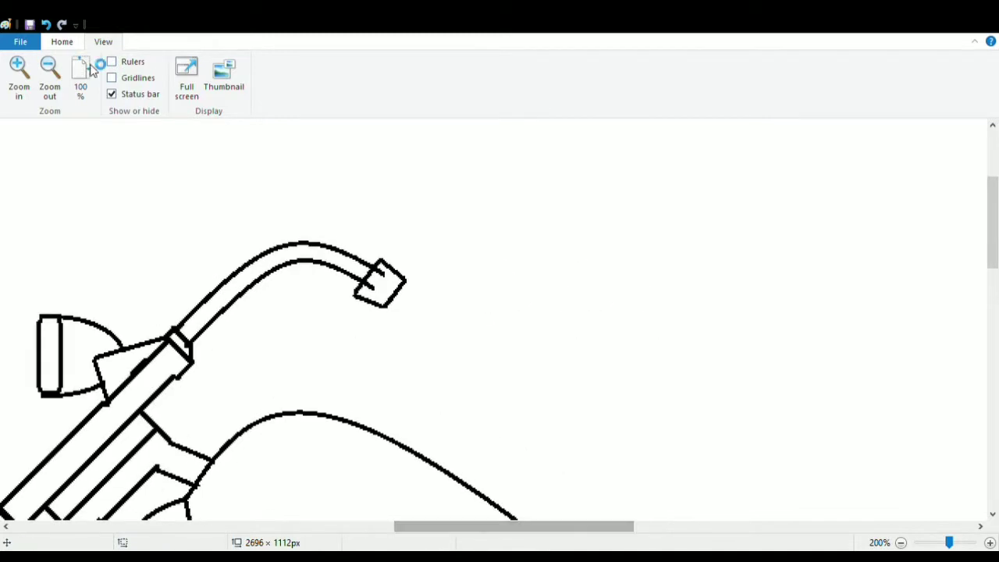
Step: Draw the hand grip as two slanted parallel lines running down from the clamp, closed off at the far end
left_click(62, 41)
left_click_drag(392, 300, 456, 351)
mouse_move(402, 283)
left_mouse_down()
mouse_move(444, 310)
mouse_move(464, 340)
left_mouse_up()
left_click(488, 178)
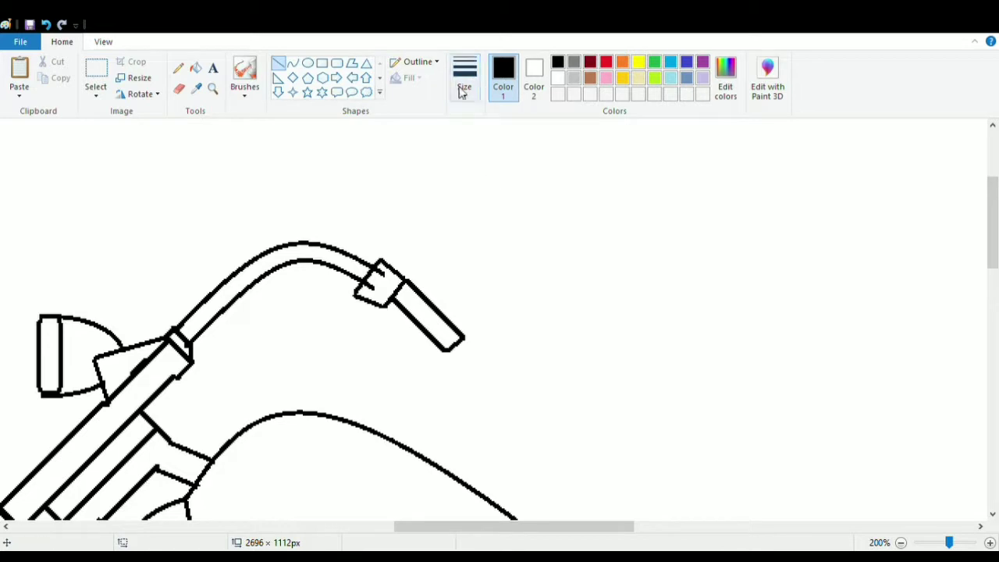
Step: Draw a thick, slightly bowed lever about 50 × 39 px beneath the grip, starting at the clamp's lower corner
left_click(461, 91)
left_click(481, 209)
mouse_move(360, 303)
left_mouse_down()
mouse_move(431, 352)
mouse_move(408, 352)
mouse_move(434, 360)
left_mouse_up()
key("ctrl+z")
left_click(458, 78)
key("ctrl+z")
left_click(293, 63)
mouse_move(361, 301)
left_mouse_down()
mouse_move(414, 353)
mouse_move(435, 356)
left_mouse_up()
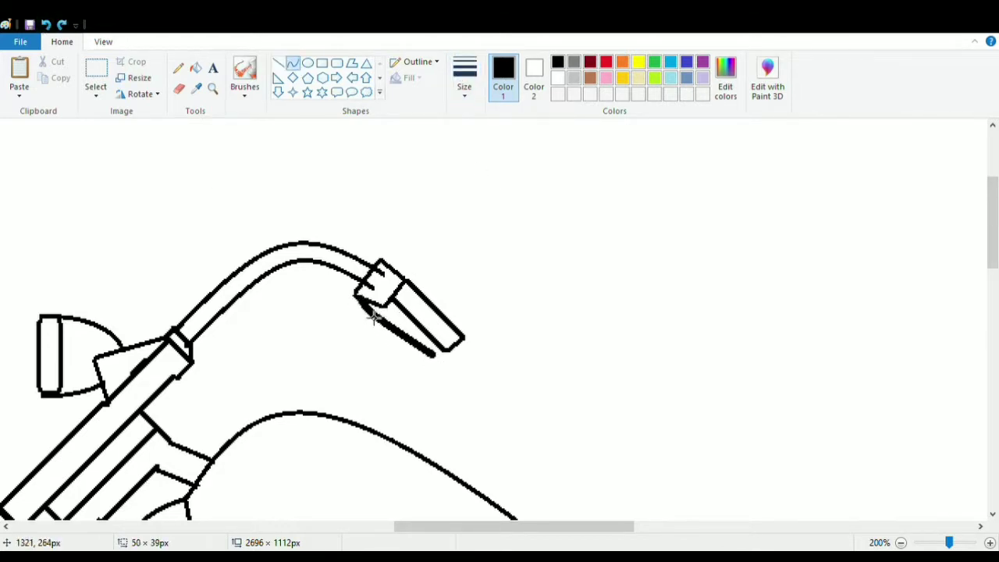
mouse_move(372, 317)
left_mouse_down()
mouse_move(372, 344)
mouse_move(404, 316)
left_mouse_up()
left_click(409, 328)
left_click(497, 224)
Step: Erase the handlebar curve ends inside the clamp and add a thick line across the clamp
left_click(179, 89)
left_click_drag(372, 288, 382, 283)
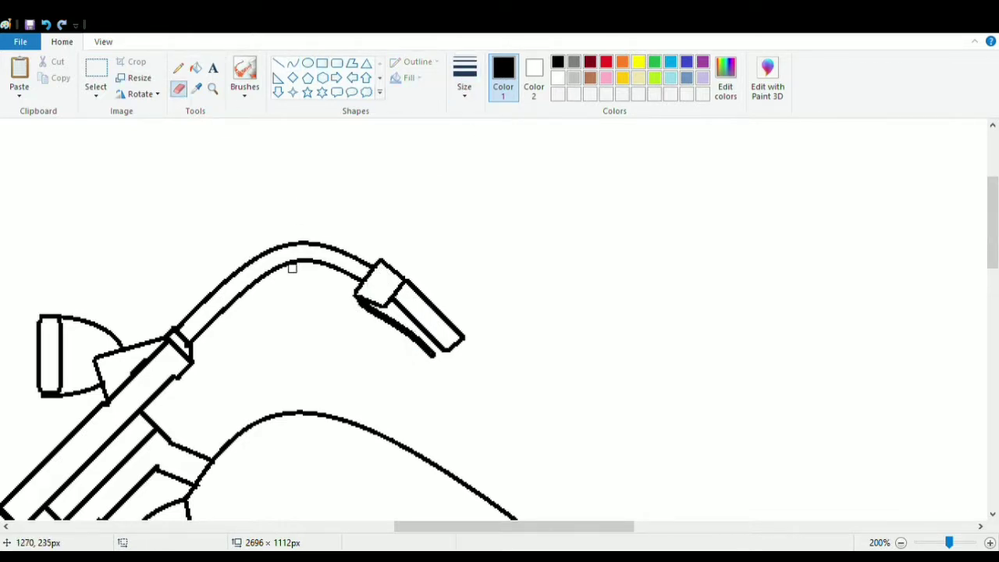
left_click(279, 63)
Step: Draw a circle above the headlight with a thinner outline, erase its upper-right part and close it with slanted lines as a gauge
left_click(308, 62)
left_click_drag(114, 275, 170, 329)
left_click(46, 25)
left_click(465, 78)
left_click(488, 149)
left_click_drag(170, 273, 188, 262)
left_click_drag(176, 282, 165, 291)
left_click(161, 235)
left_click(178, 89)
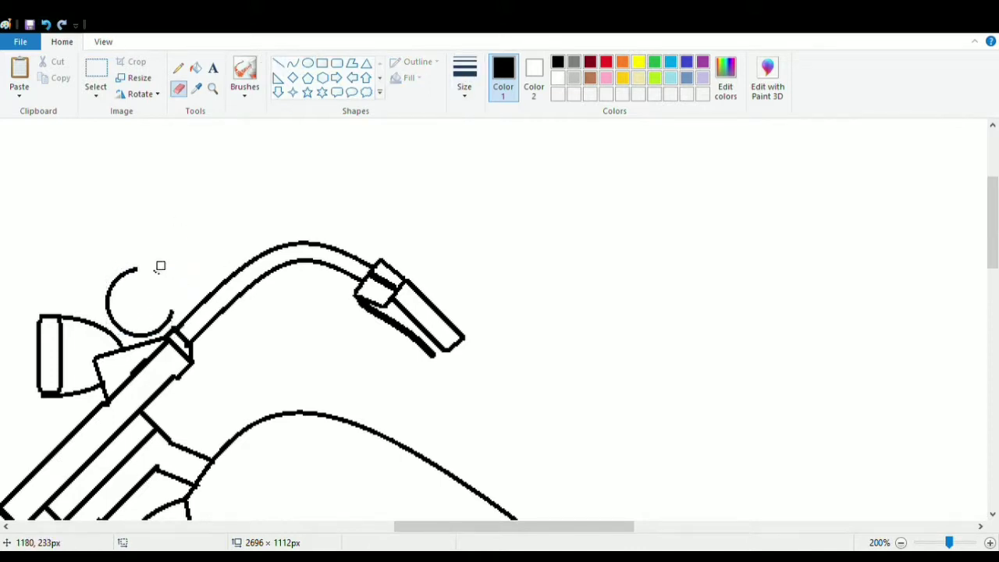
left_click(279, 62)
mouse_move(129, 269)
left_mouse_down()
mouse_move(173, 336)
mouse_move(158, 330)
left_mouse_up()
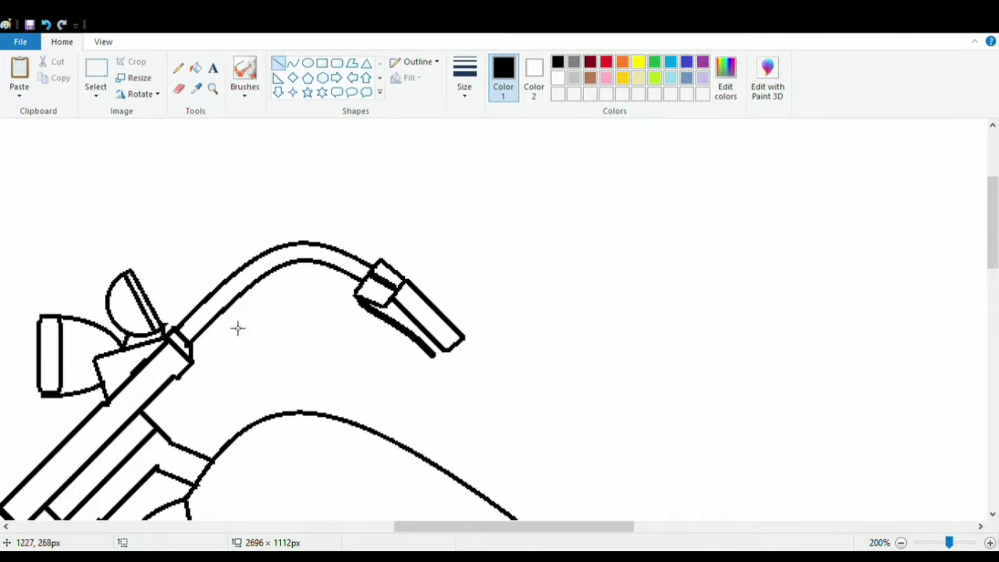
Step: Draw a slanted line just below the upper frame tube in front of the slanted post, as a panel's top edge
left_click(103, 42)
left_click(49, 70)
scroll(361, 290, "down", 2)
left_click(69, 44)
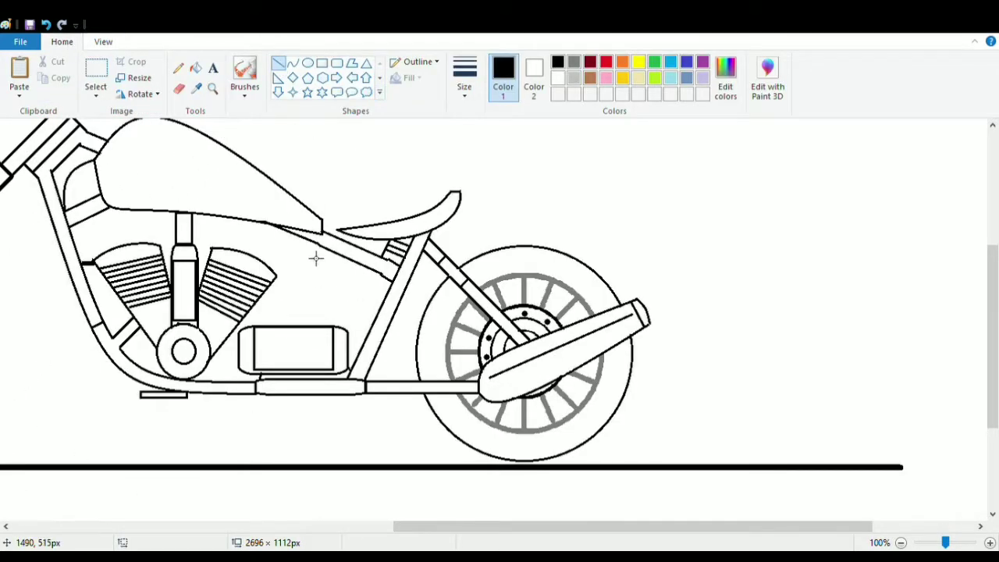
left_click_drag(310, 248, 380, 279)
left_click(293, 63)
left_click_drag(320, 261, 276, 278)
mouse_move(313, 297)
left_mouse_down()
mouse_move(330, 338)
mouse_move(288, 263)
mouse_move(371, 321)
mouse_move(361, 355)
mouse_move(370, 368)
left_mouse_up()
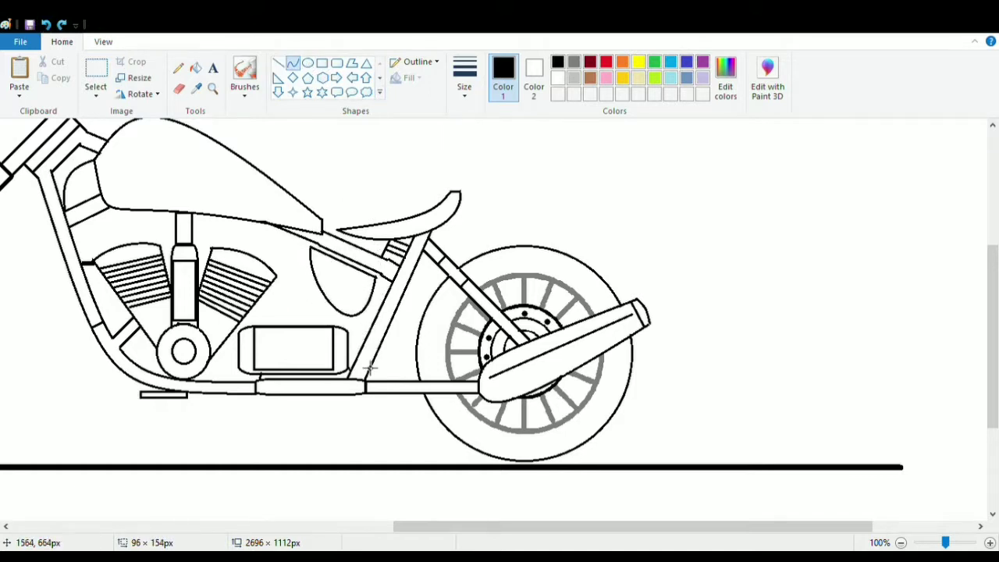
left_click_drag(378, 279, 384, 283)
left_click(471, 238)
key("ctrl+z")
Step: Draw a curve hanging from the slanted line to form a rounded triangular panel, and join its front corner to the frame tube
left_click_drag(310, 248, 376, 281)
left_click_drag(364, 300, 338, 320)
left_click(278, 64)
left_click_drag(310, 247, 322, 248)
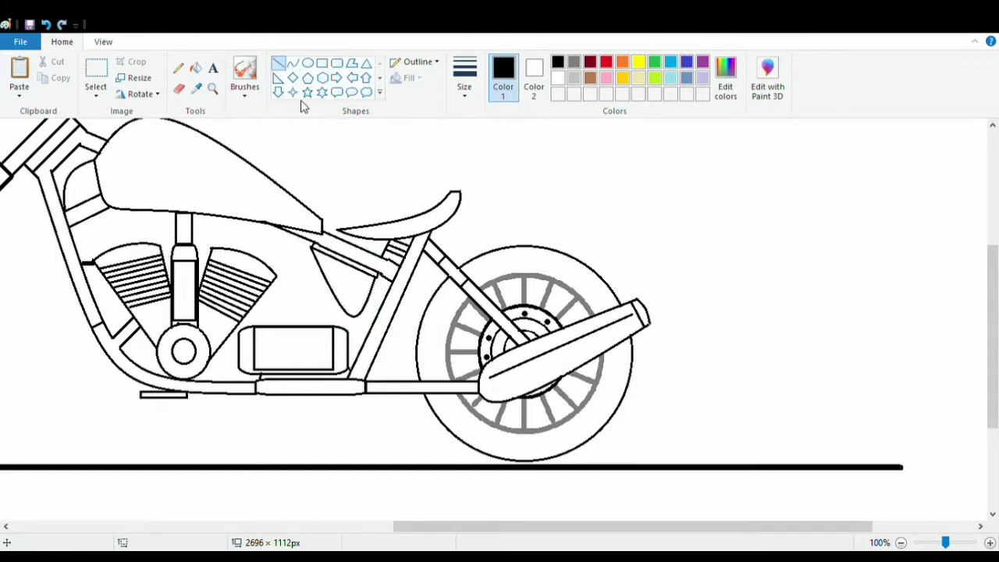
Step: Draw a horizontal line above the box from engine to slanted post, and a small rounded rectangle with a thick inner bar under the tank
mouse_move(242, 322)
left_mouse_down()
mouse_move(405, 322)
mouse_move(241, 323)
left_mouse_up()
key("ctrl+z")
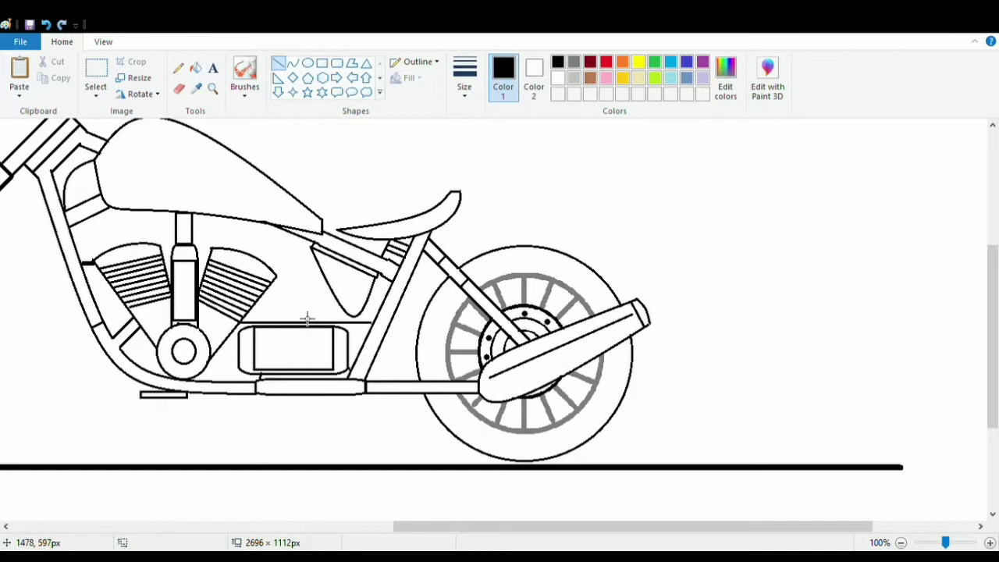
left_click(336, 62)
left_click_drag(128, 212, 141, 238)
left_click(328, 169)
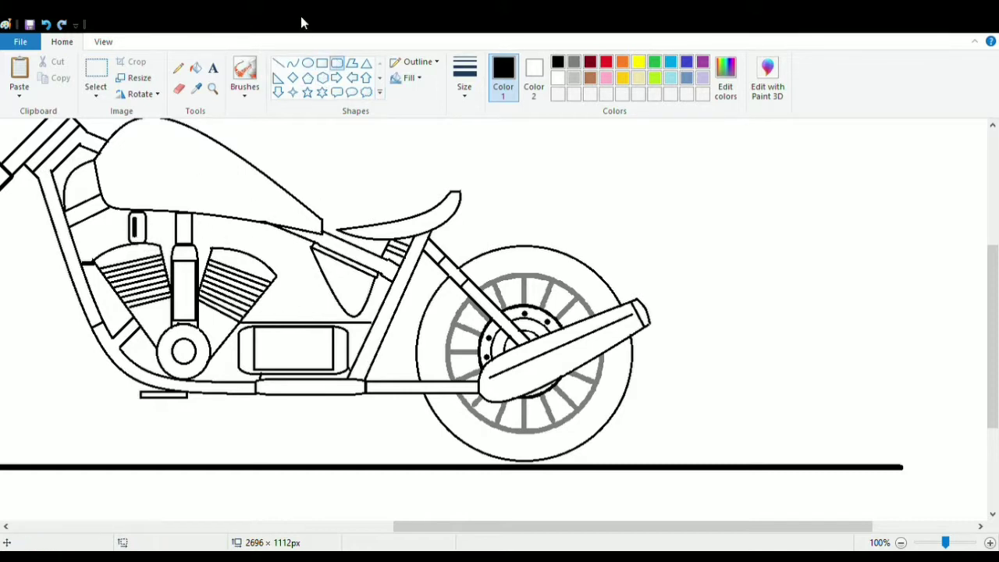
Step: Draw short connecting lines between the engine's round case and the box behind it
left_click(279, 62)
mouse_move(220, 349)
left_mouse_down()
mouse_move(239, 349)
mouse_move(240, 369)
left_mouse_up()
Step: Fill the ground line with white to remove it from the drawing
left_click(103, 42)
left_click(50, 75)
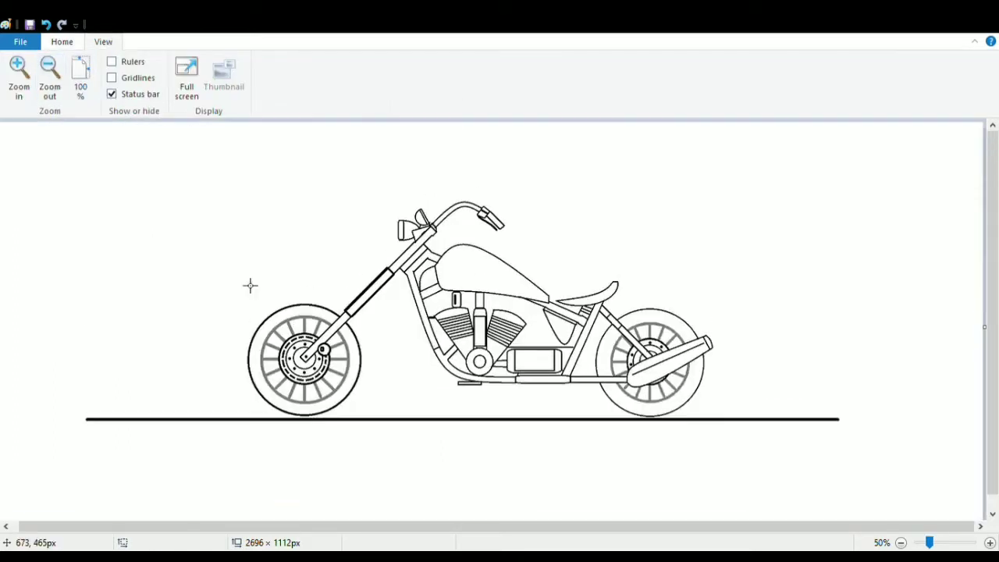
left_click(78, 45)
left_click(557, 78)
left_click(195, 68)
left_click(243, 419)
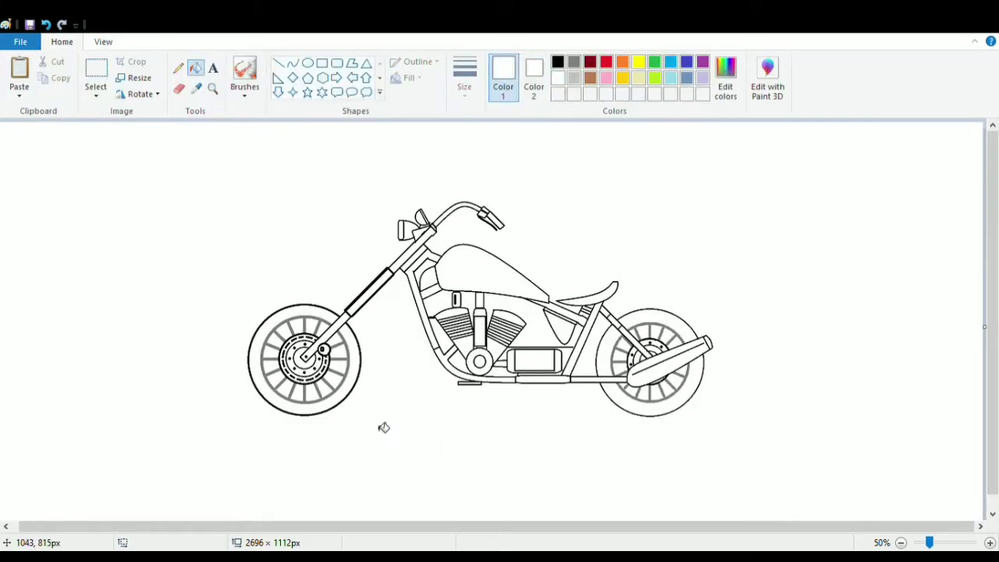
Step: Fill the tyres of both wheels with black, including the separate sections of the rear tyre
left_click(558, 61)
left_click(257, 347)
left_click(629, 313)
left_click(603, 355)
left_click(656, 409)
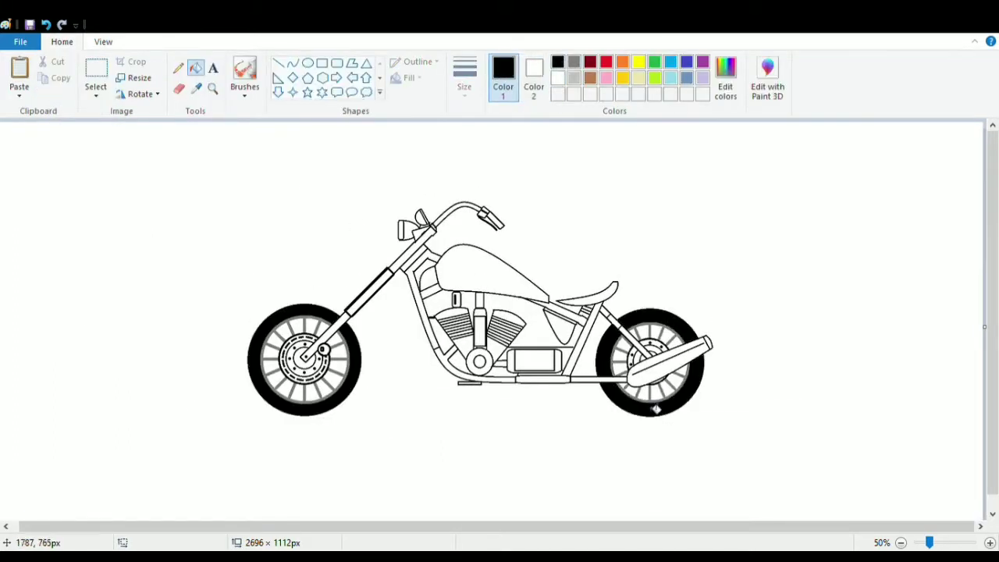
Step: Fill the brake discs of both wheels with medium gray and the fork tubes with light gray
left_click(574, 61)
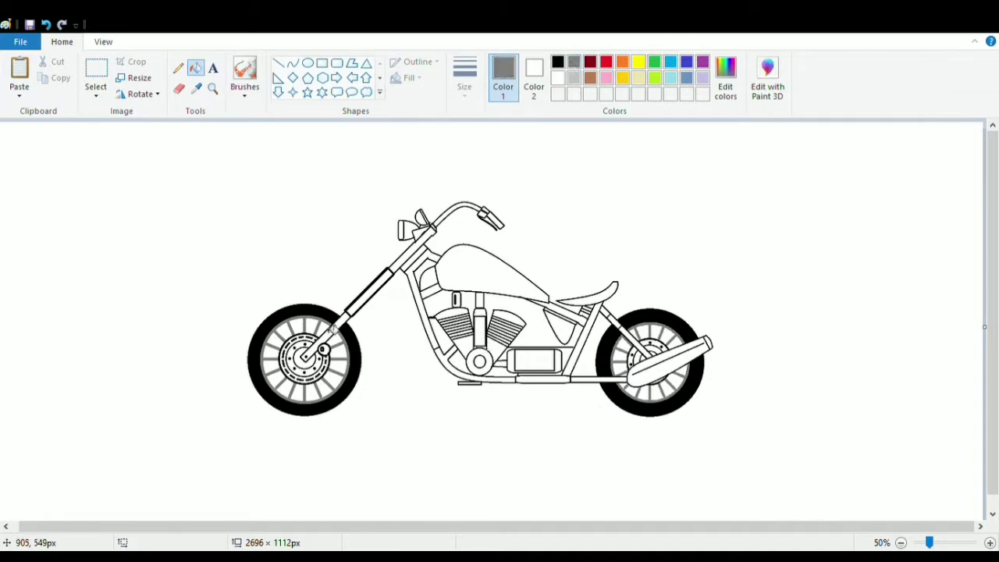
left_click(296, 356)
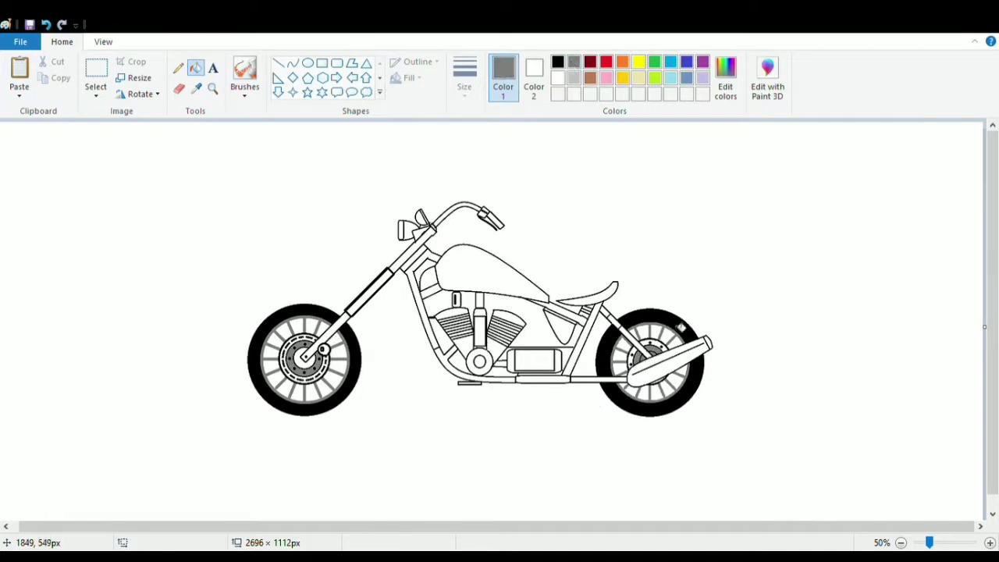
left_click(573, 78)
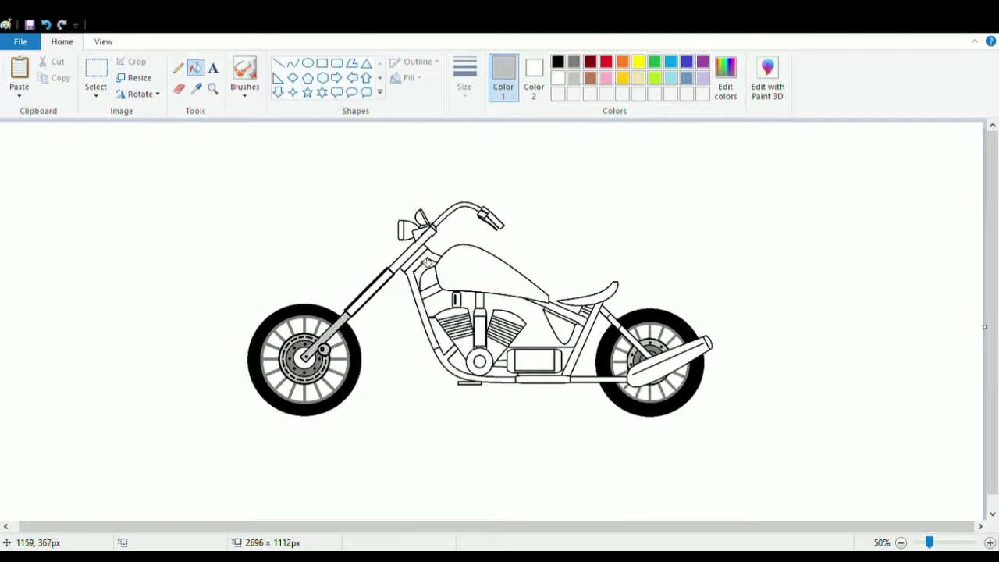
left_click(413, 250)
Step: Fill the fork sleeve, steering neck, down tube and lower frame tubes with medium gray
left_click(573, 62)
left_click(390, 278)
left_click(425, 266)
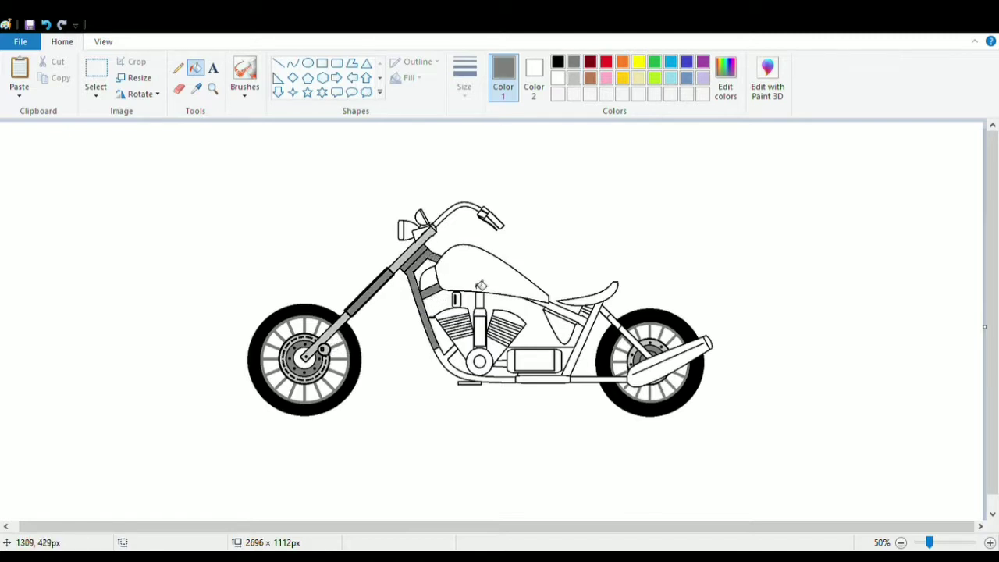
left_click(458, 365)
left_click(618, 379)
Step: Fill the exhaust and the middle section of the lower frame tube with light gray
left_click(573, 78)
left_click(680, 364)
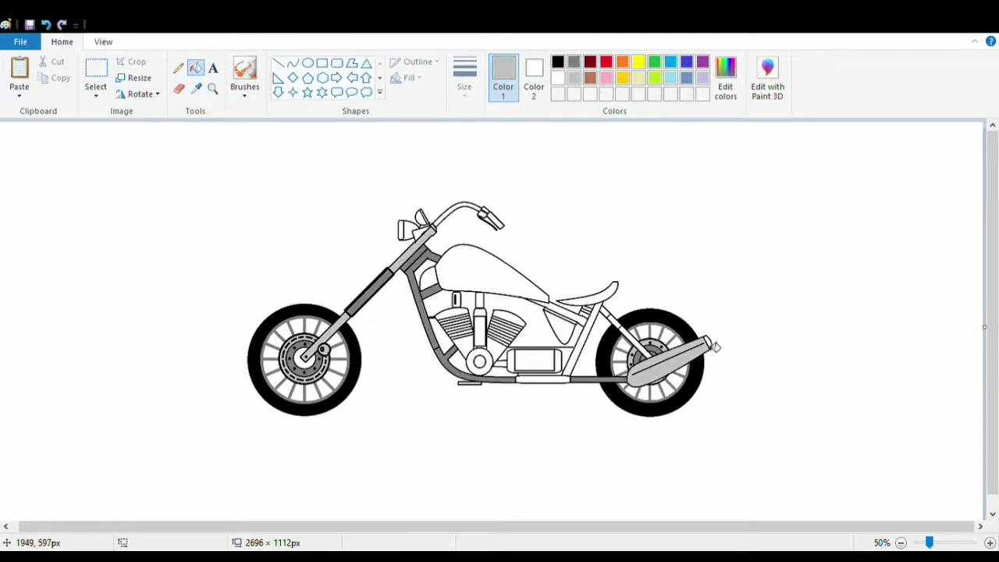
left_click(556, 380)
Step: Fill the upper rear strut, the slanted post and the upper rear frame tube with medium gray
left_click(573, 62)
left_click(618, 321)
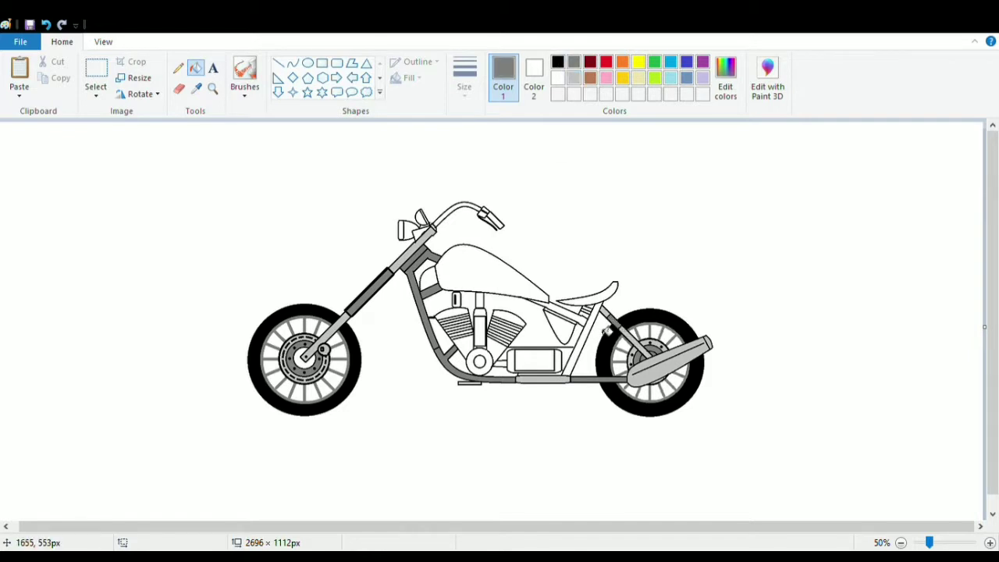
left_click(588, 332)
left_click(566, 314)
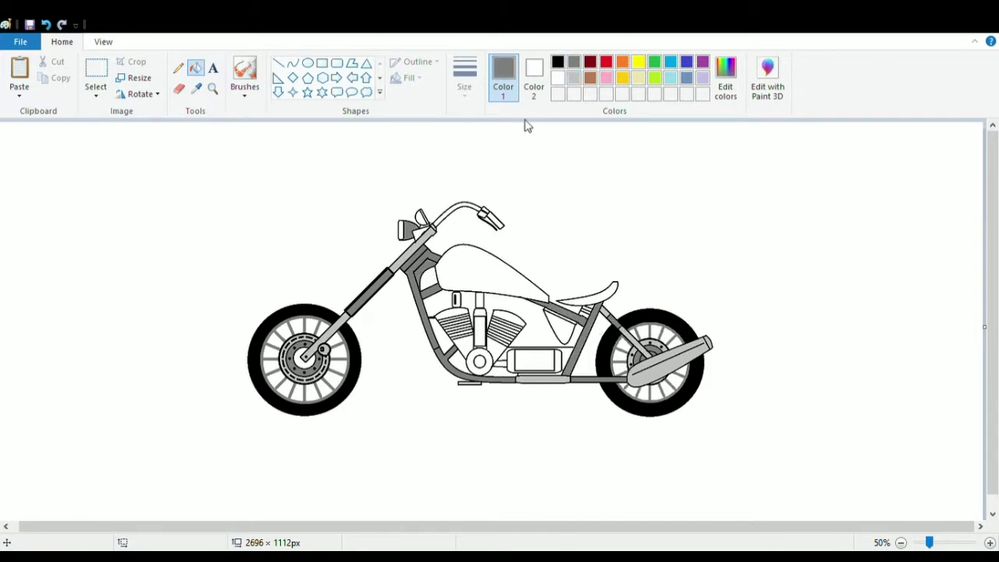
Step: Color the headlight and handlebar parts in grays, using a custom dark gray for the gauge, grip clamp, headlight bracket and front hub
left_click(405, 231)
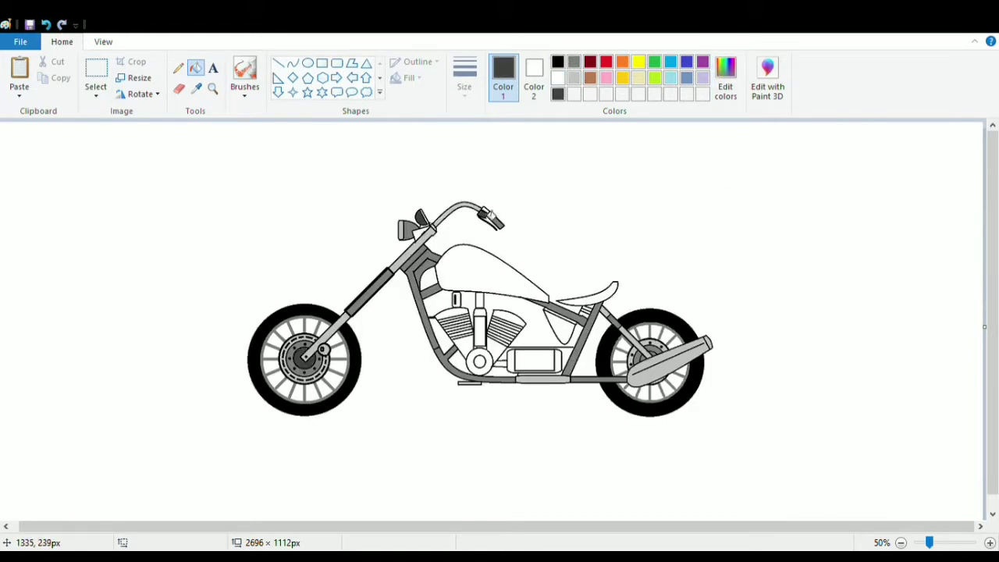
left_click(103, 41)
left_click(80, 78)
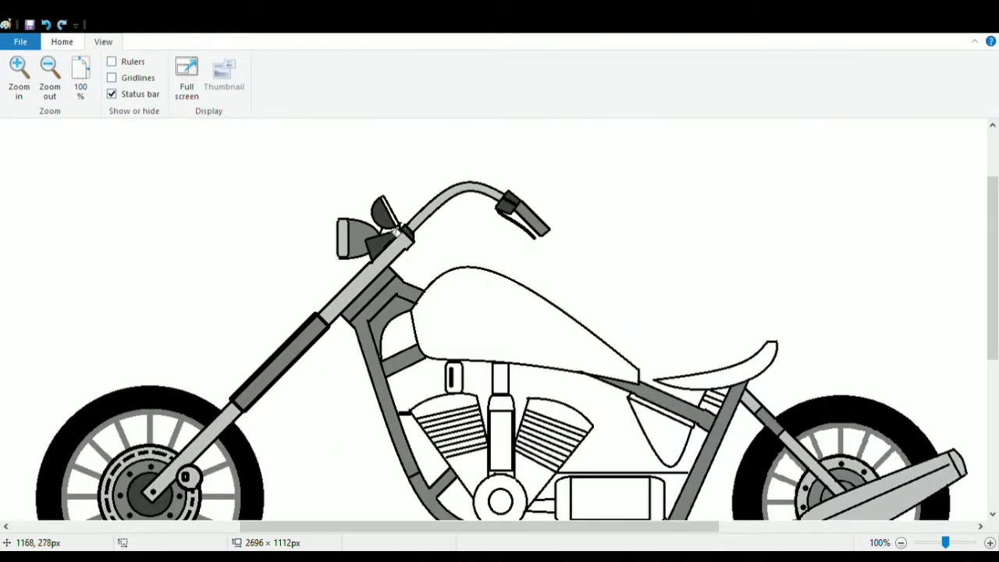
Step: Fill the cylinder heads, the engine case, the box's ends and the rounded triangular panel with the custom dark gray
scroll(460, 281, "down", 3)
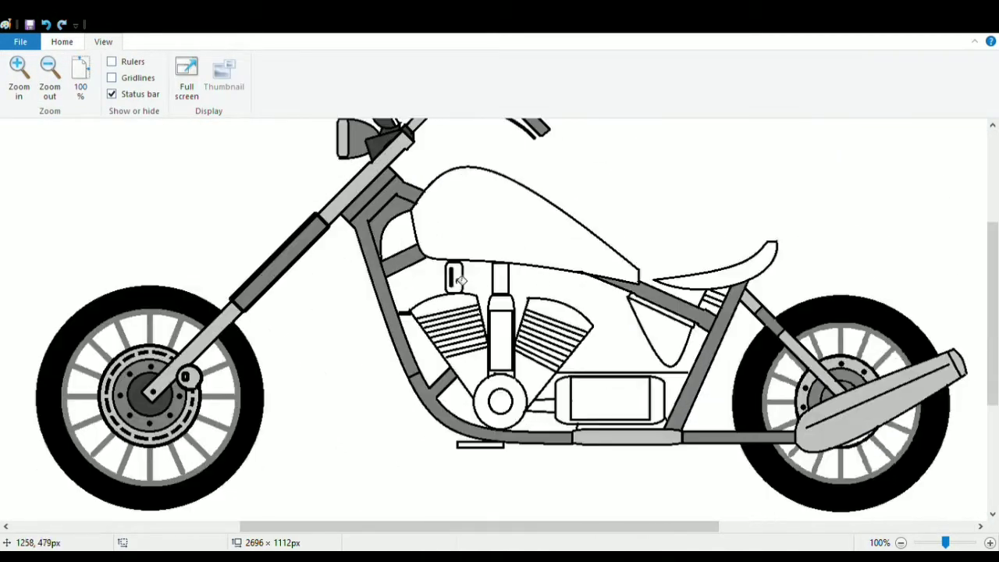
left_click(660, 397)
left_click(441, 305)
left_click(557, 316)
left_click(474, 374)
left_click(669, 347)
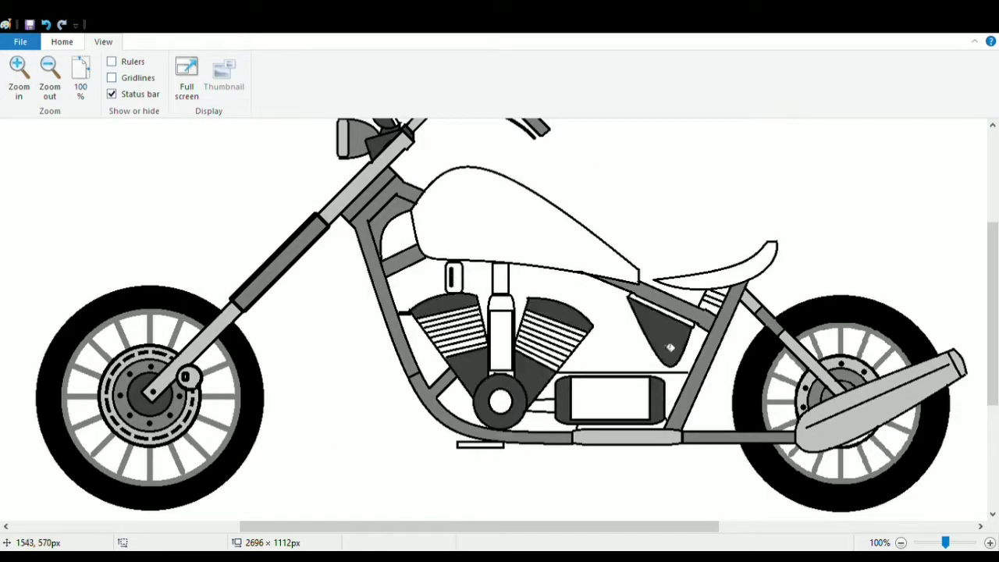
Step: Fill the front cylinder's fins, the center of the engine's round case and the box's inner rectangle with medium gray
left_click(62, 44)
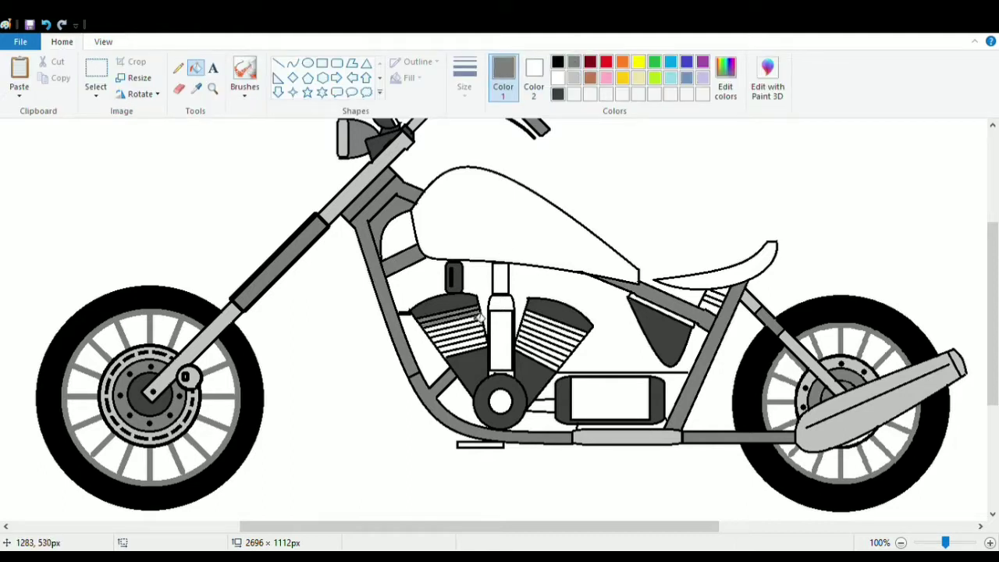
left_click(479, 323)
left_click(479, 331)
left_click(479, 339)
left_click(479, 347)
left_click(501, 401)
left_click(604, 402)
Step: Fill the rear cylinder's fins and the connector between the engine and the box with medium gray
left_click(576, 333)
left_click(569, 339)
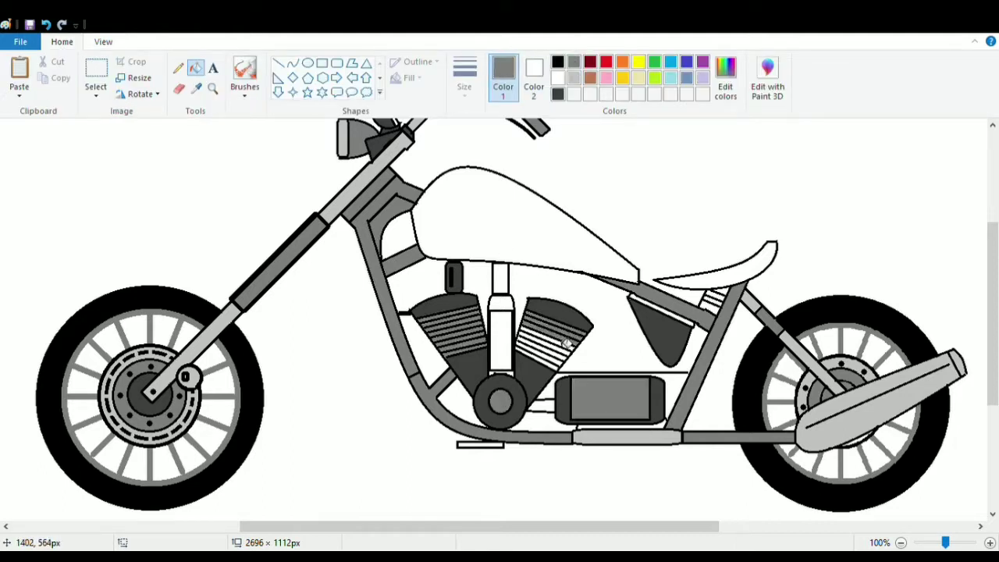
left_click(566, 346)
left_click(562, 354)
left_click(558, 361)
left_click(553, 366)
left_click(549, 406)
Step: Fill the footrest below the frame with the custom dark gray
left_click(500, 445)
left_click(558, 94)
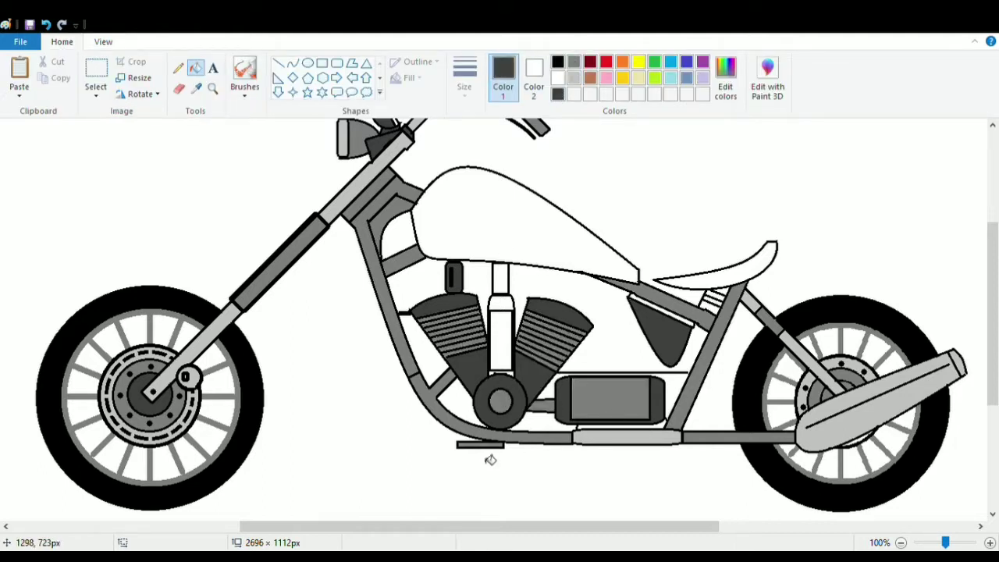
left_click(488, 445)
left_click(624, 437)
left_click(46, 25)
left_click(892, 395)
left_click(44, 26)
Step: Fill the column between the cylinders and its upper pipe with the custom dark gray, and the column's cap with light gray
left_click(505, 336)
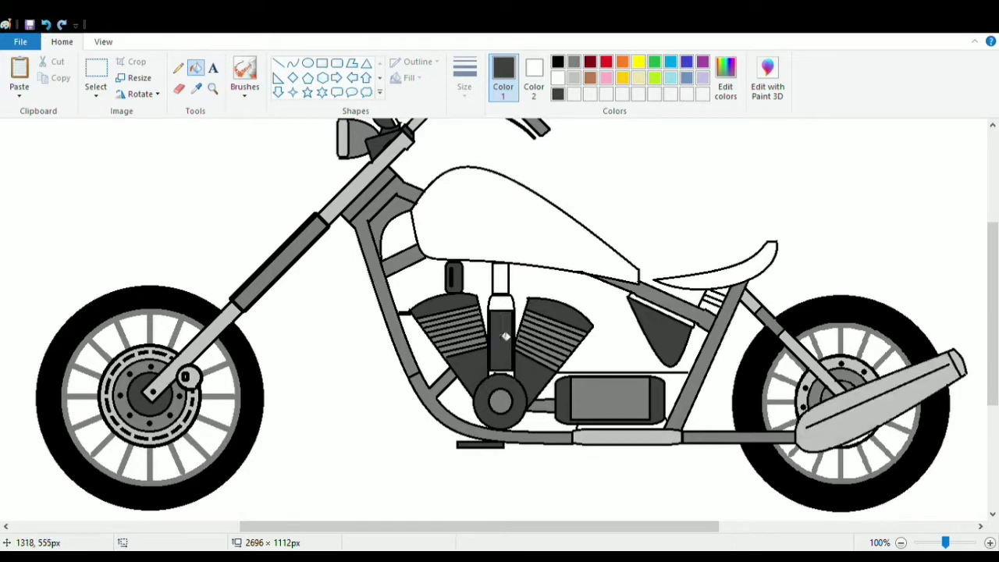
left_click(689, 323)
left_click(503, 281)
left_click(572, 79)
left_click(507, 305)
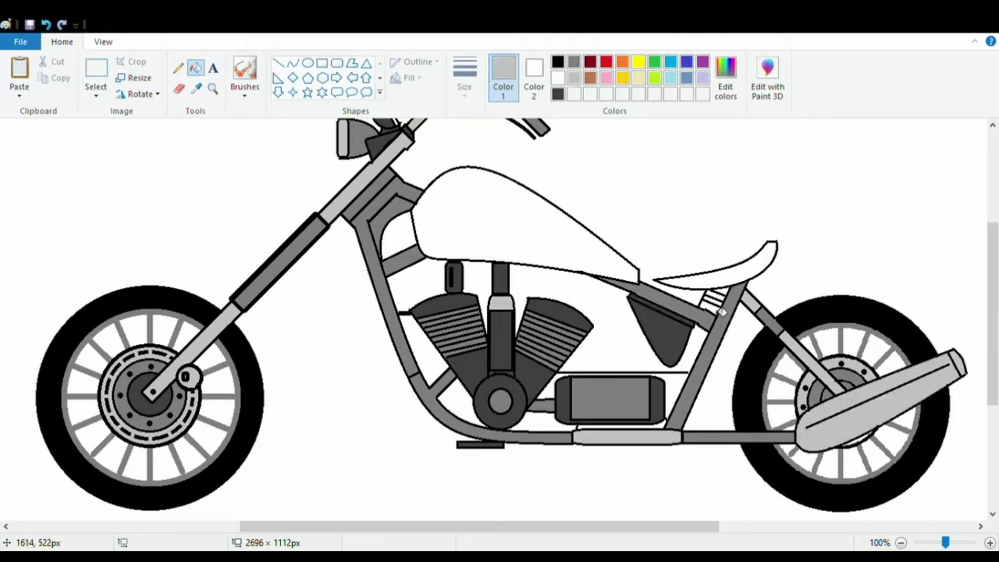
Step: Fill the spring below the seat with gray and the seat with a custom dark brown
left_click(573, 62)
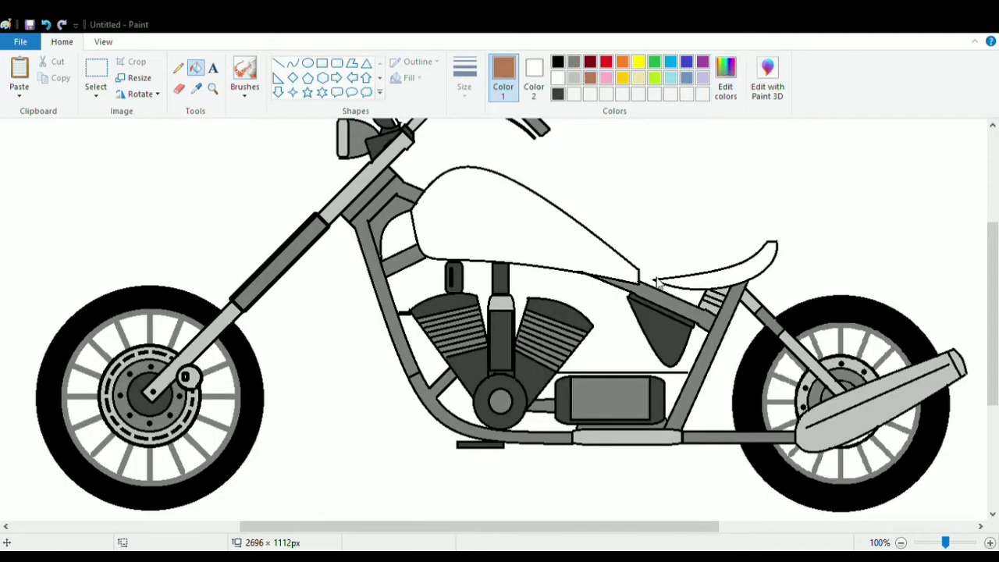
left_click(725, 279)
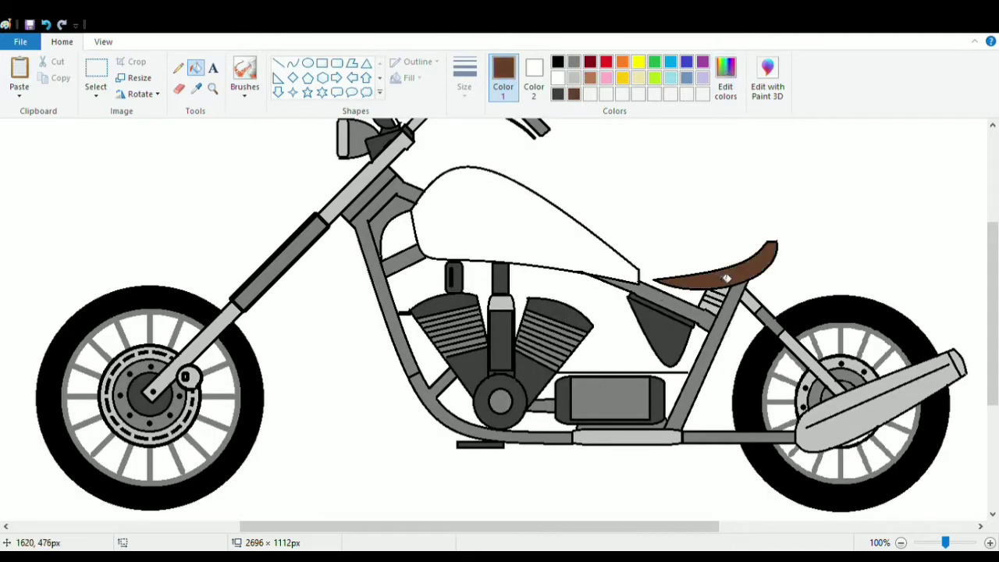
Step: Fill the fuel tank, the rear shock's upper section, the engine column's cap, the exhaust tip and the strip below the engine box with red
left_click(605, 62)
left_click(500, 234)
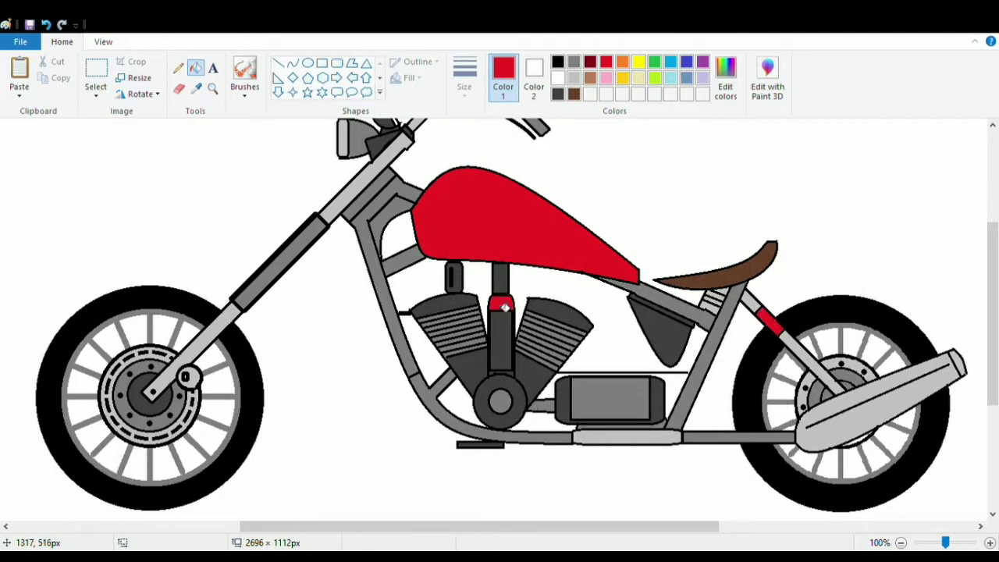
left_click(656, 426)
left_click(376, 227)
left_click(46, 25)
Step: Fill the panel at the frame's neck and the sleeve on the front fork with red
scroll(370, 285, "up", 1)
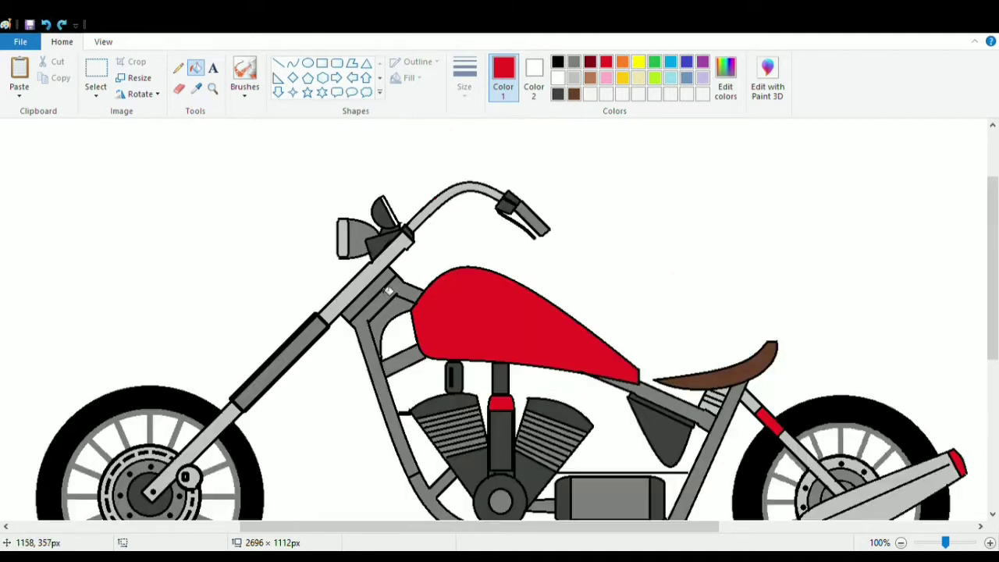
left_click(370, 291)
scroll(369, 292, "down", 1)
left_click(287, 257)
Step: Recolor the fuel tank, neck panel, fork sleeve, rear shock section and the strip below the engine box with blue-gray
left_click(103, 42)
left_click(62, 83)
left_click(62, 41)
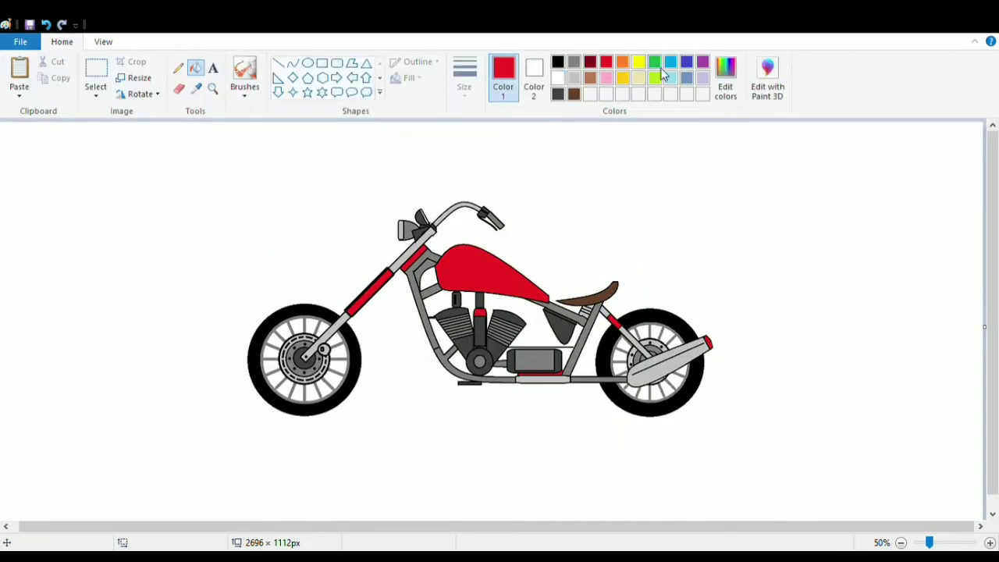
left_click(686, 78)
left_click(508, 269)
left_click(368, 291)
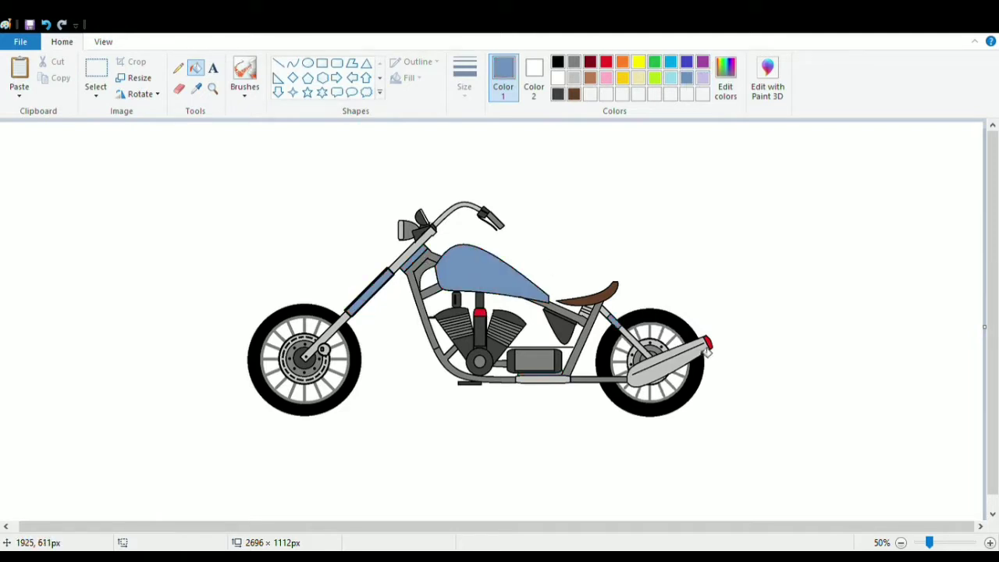
Step: Fill the exhaust tip and the headlight's shell with blue-gray
left_click(558, 93)
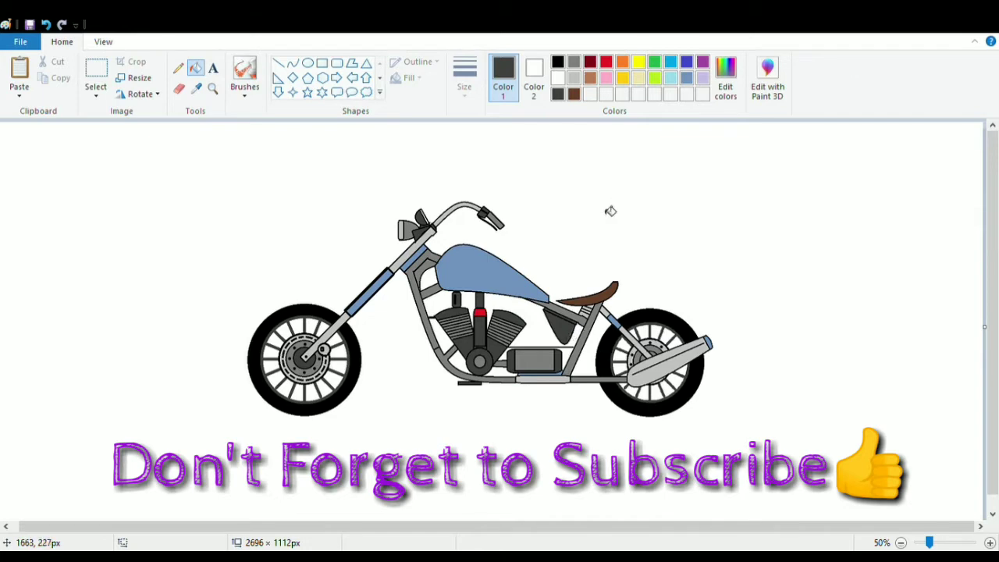
left_click(687, 79)
left_click(407, 230)
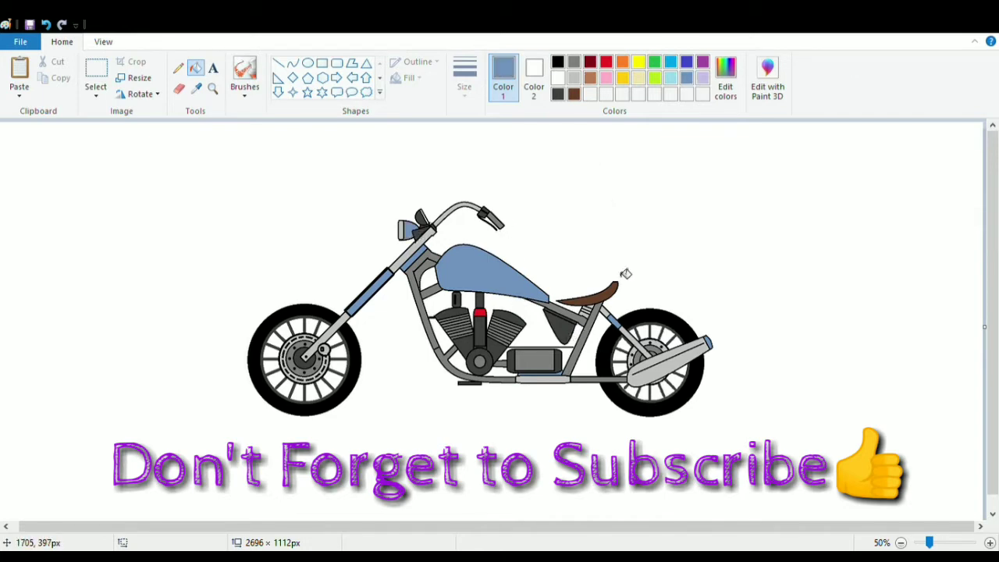